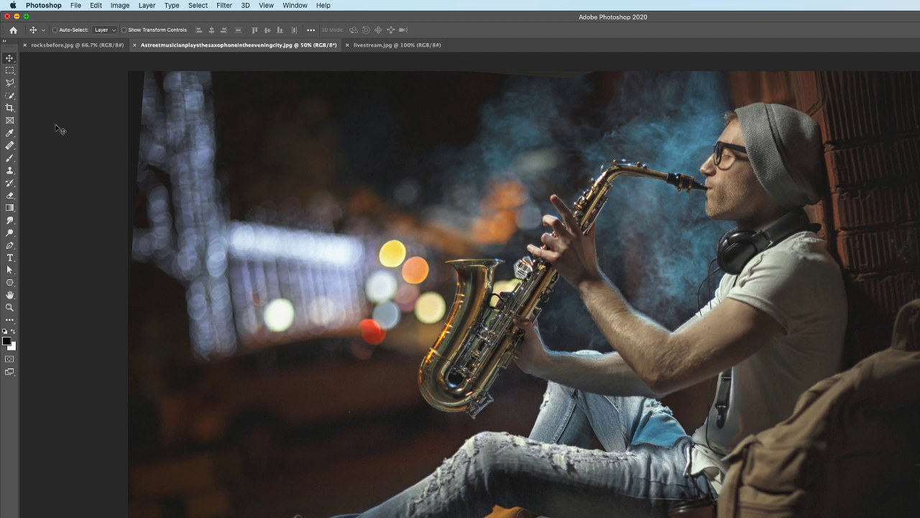
- Try painting black with the Soft Round brush across the scene on the Color Lookup layer mask, and undo the painting
key(b)
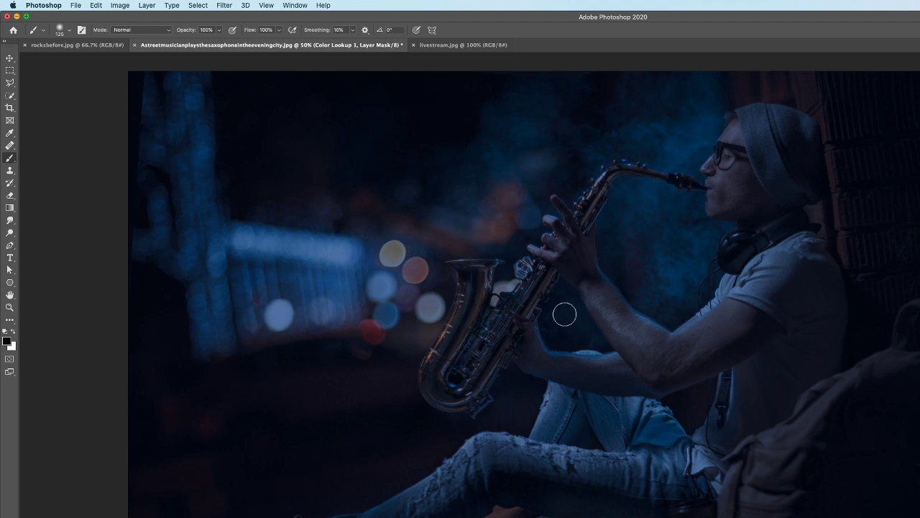
key(x)
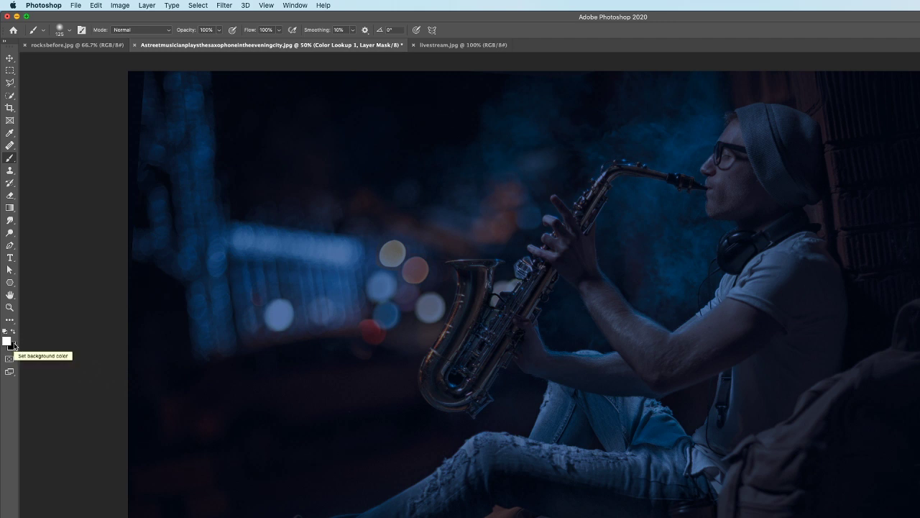
key(x)
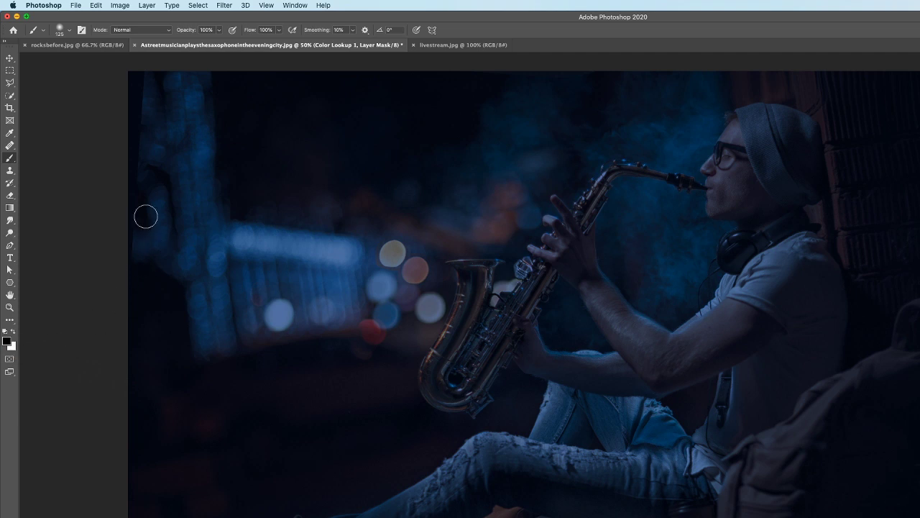
right_click(11, 159)
click(31, 157)
click(66, 32)
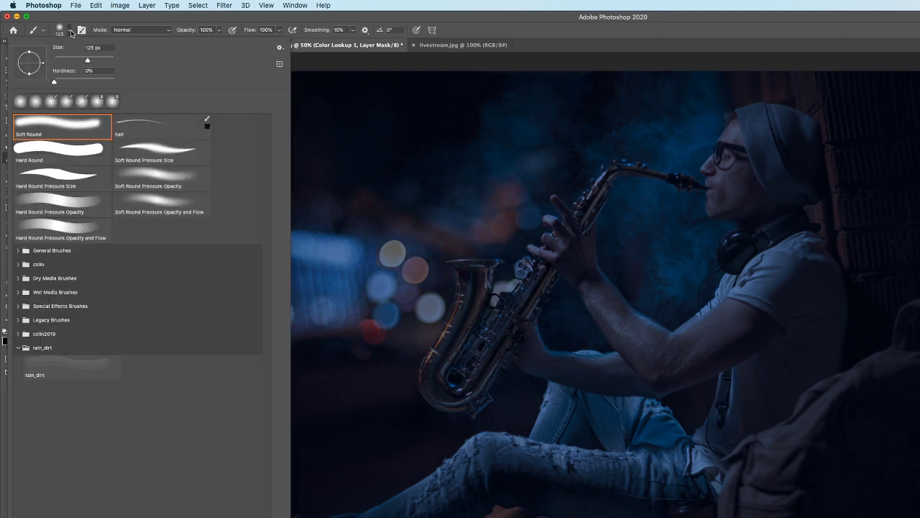
click(38, 129)
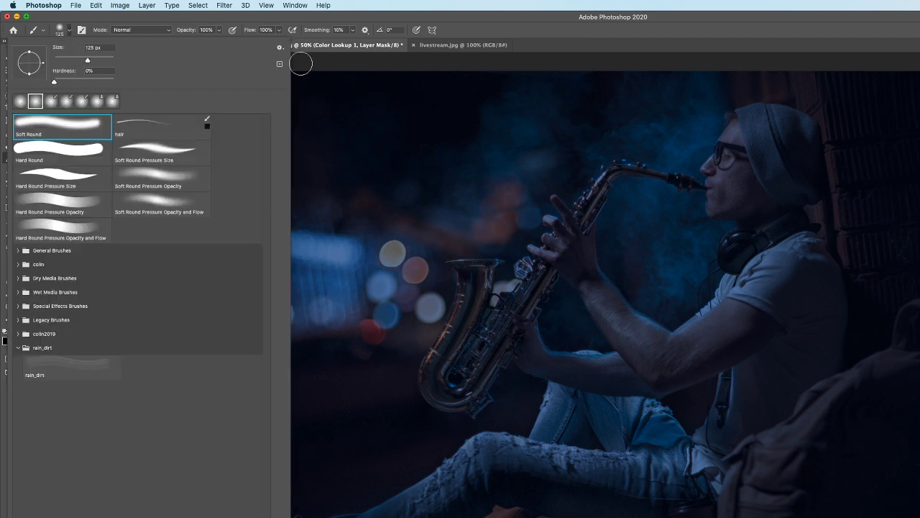
click(310, 19)
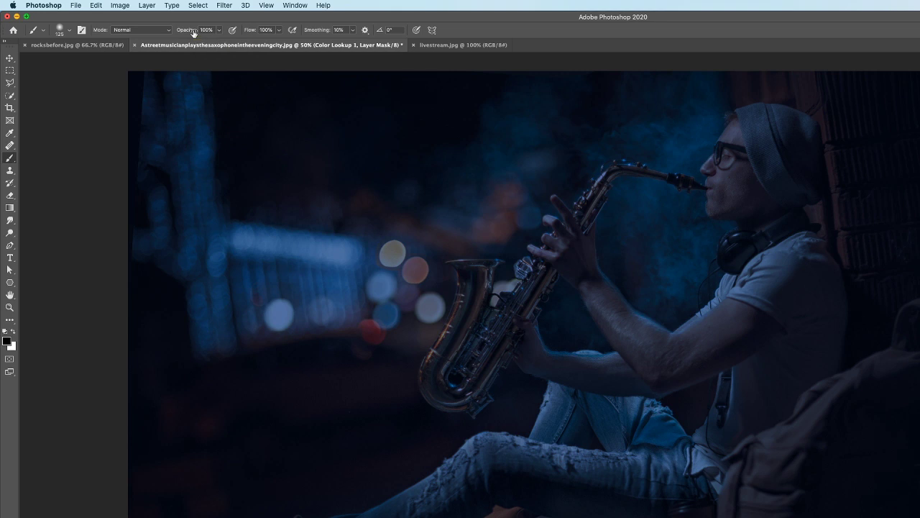
mouse_move(240, 347)
mouse_down()
mouse_move(317, 263)
mouse_move(412, 312)
mouse_move(632, 330)
mouse_move(801, 269)
mouse_move(776, 165)
mouse_move(633, 136)
mouse_move(539, 186)
mouse_move(543, 265)
mouse_move(678, 367)
mouse_move(330, 494)
mouse_up()
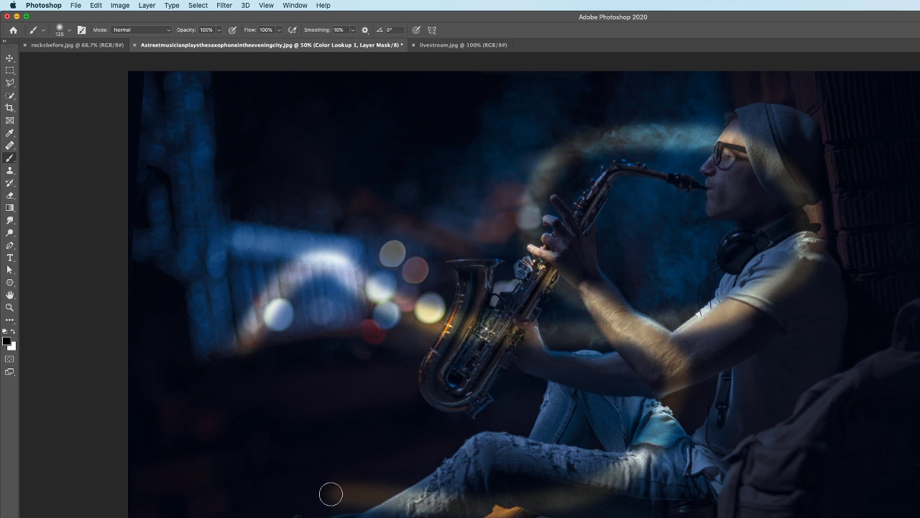
key(super+z)
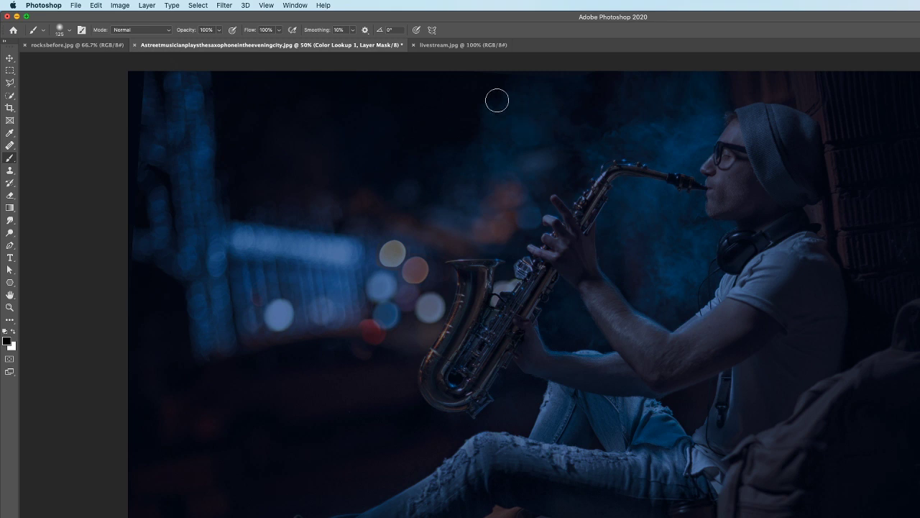
- Activate the Polygonal Lasso tool with the whole image and the surrounding canvas area in view
click(11, 83)
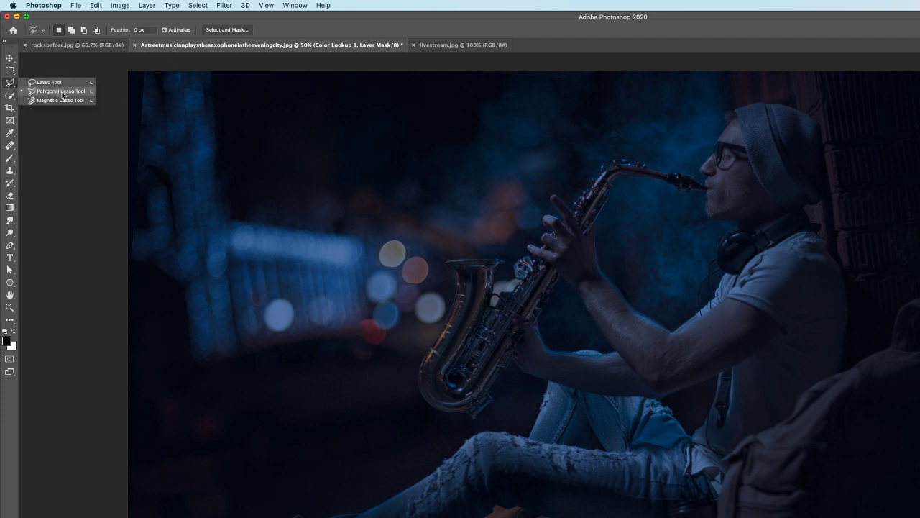
click(62, 92)
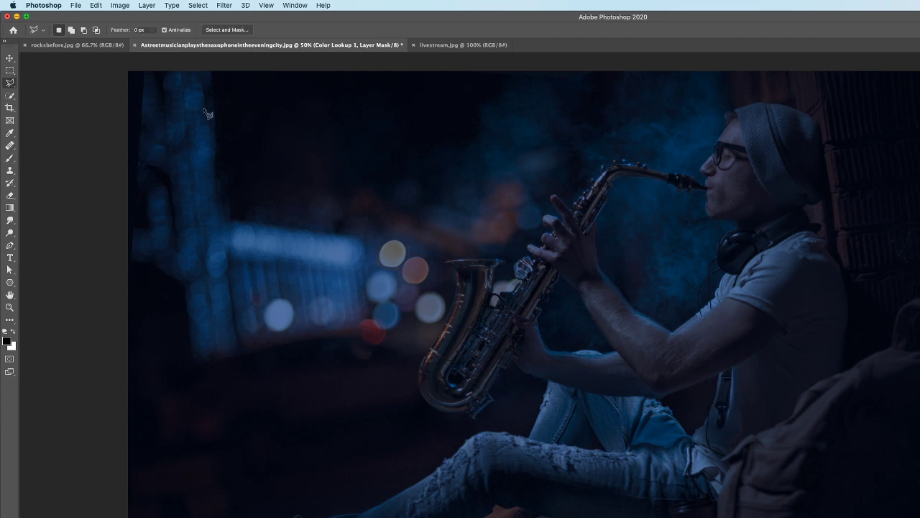
scroll(526, 296, down, 5)
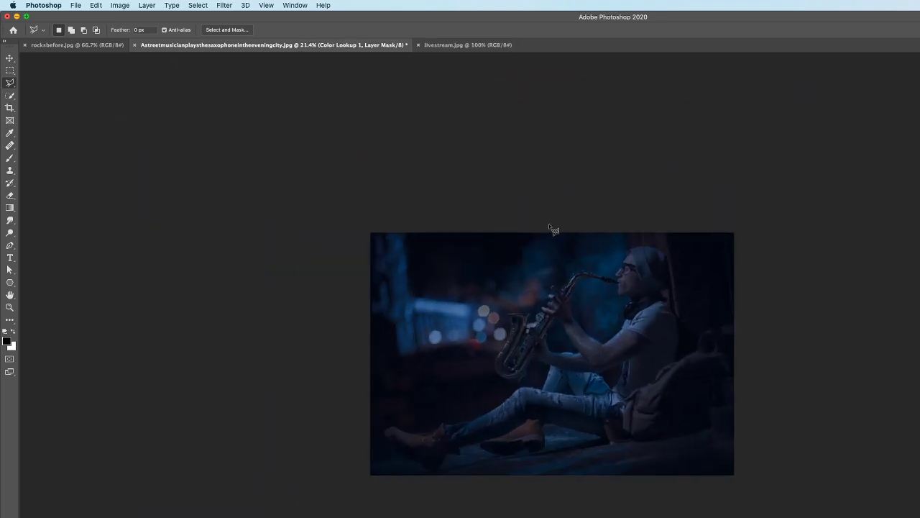
- Try a triangular selection from a point well outside the image to the saxophonist's head and knee, and deselect it
click(257, 147)
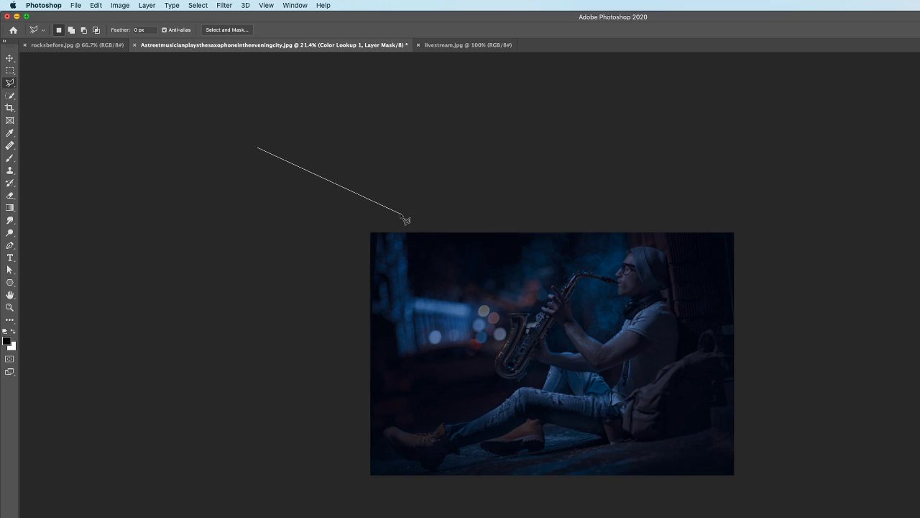
click(641, 249)
click(589, 374)
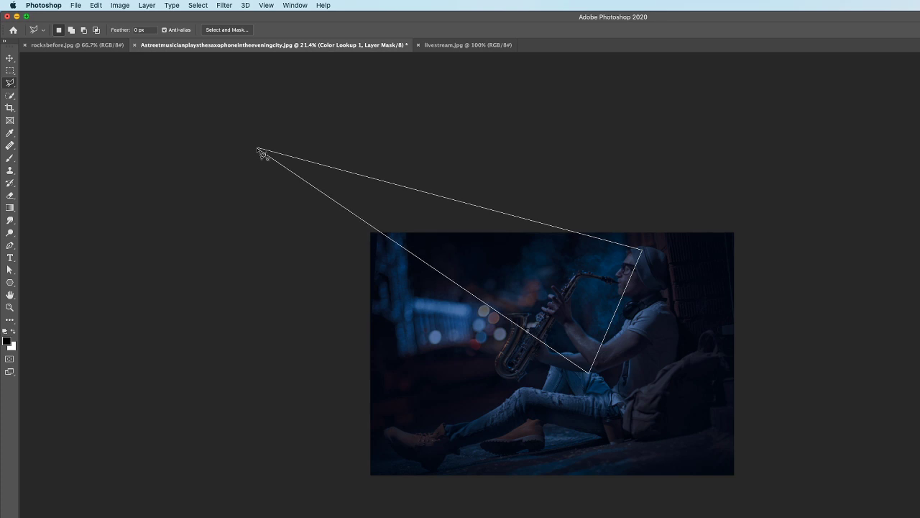
click(257, 150)
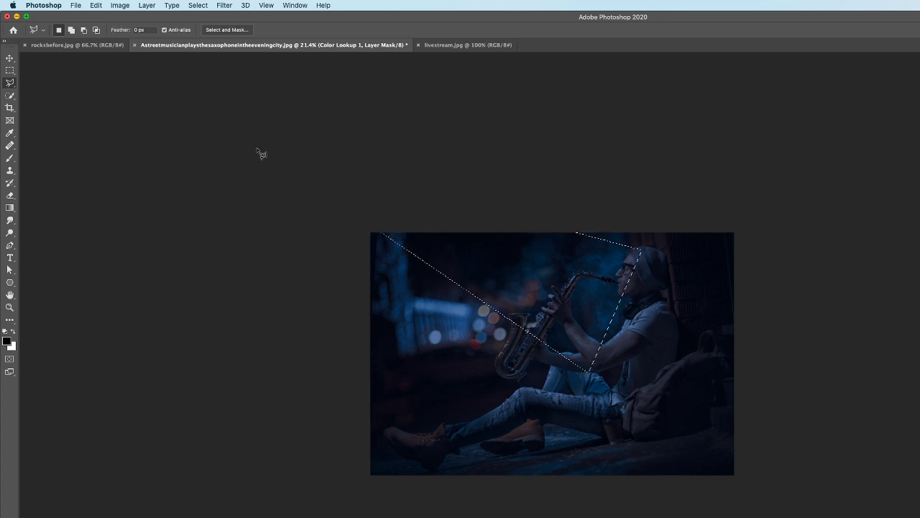
key(super+d)
- Draw a triangular beam selection from the image's upper-left corner to the back of the saxophonist's head and down to his torso
click(369, 232)
click(663, 260)
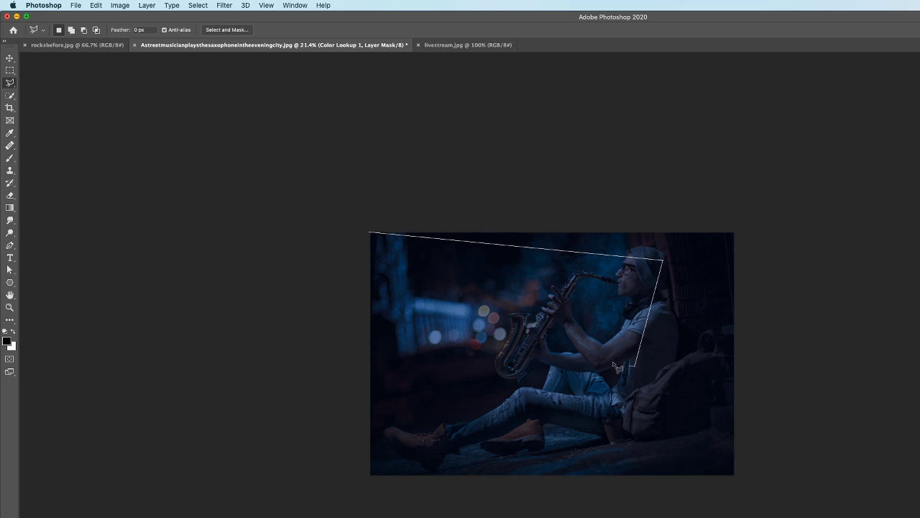
click(635, 365)
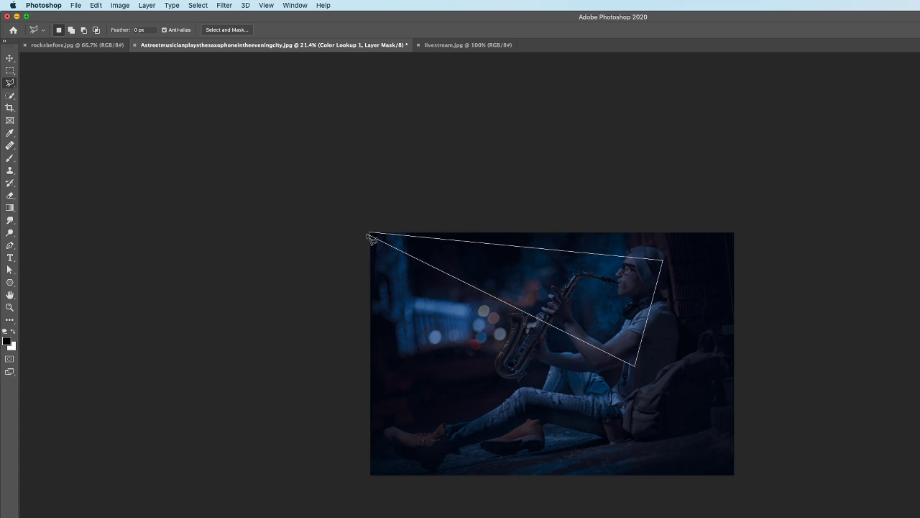
click(370, 235)
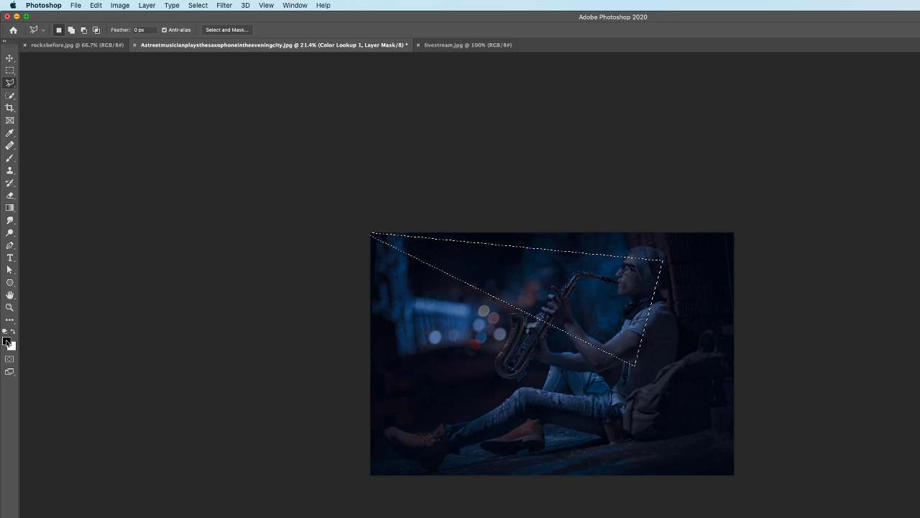
- Apply a black-to-transparent linear gradient on the mask from just outside the image's upper-left corner to the saxophonist's chin, and deselect
click(10, 207)
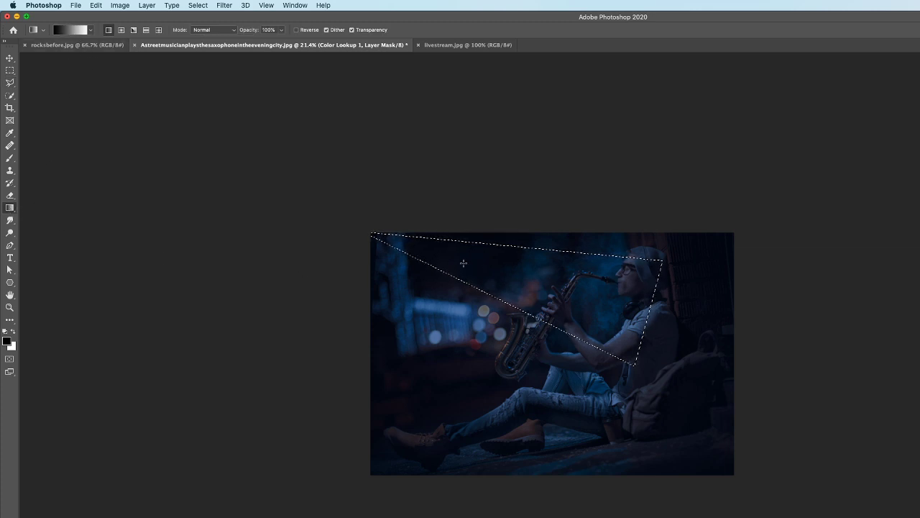
click(91, 30)
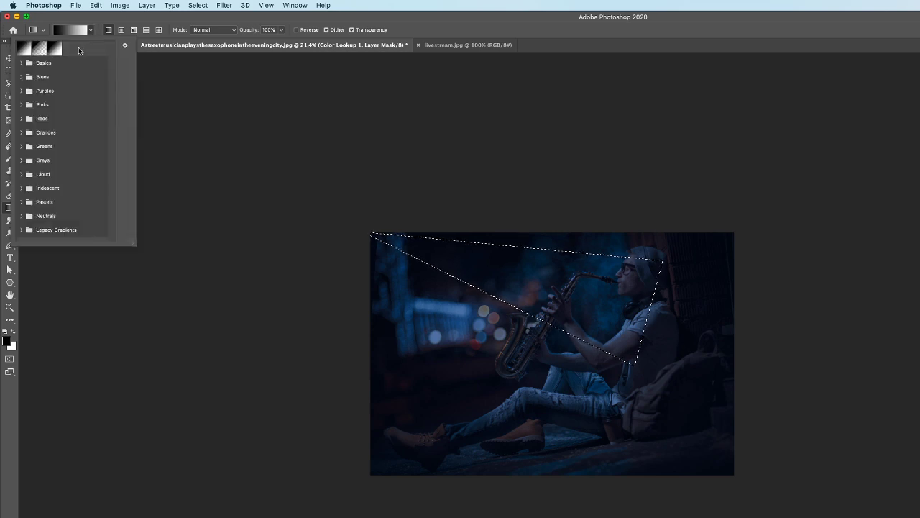
click(40, 48)
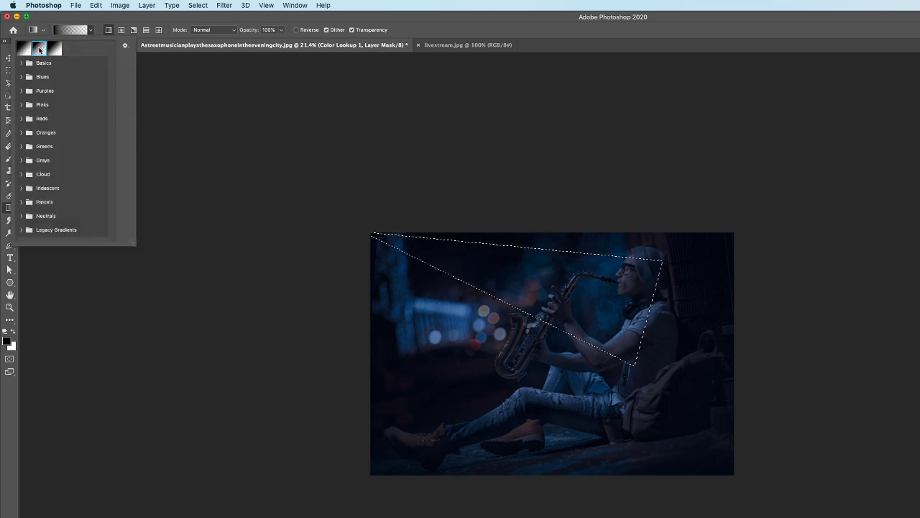
click(122, 21)
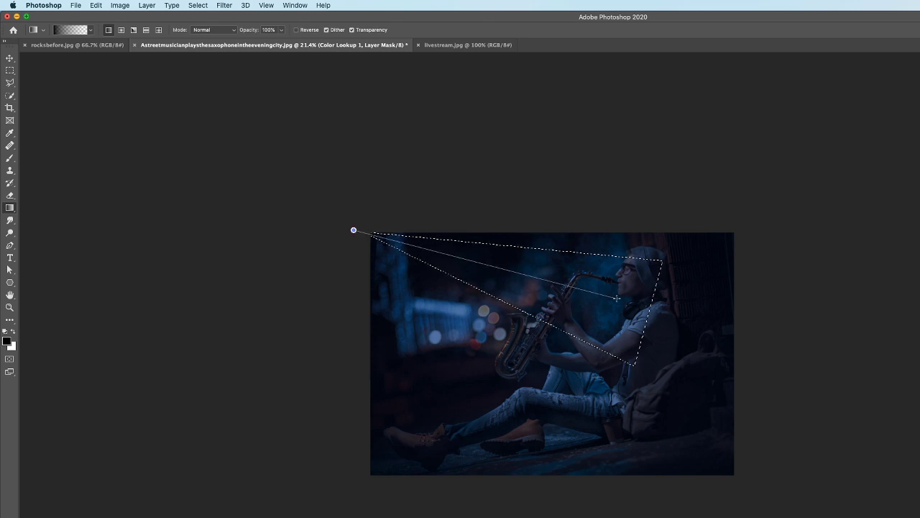
drag(617, 297, 631, 302)
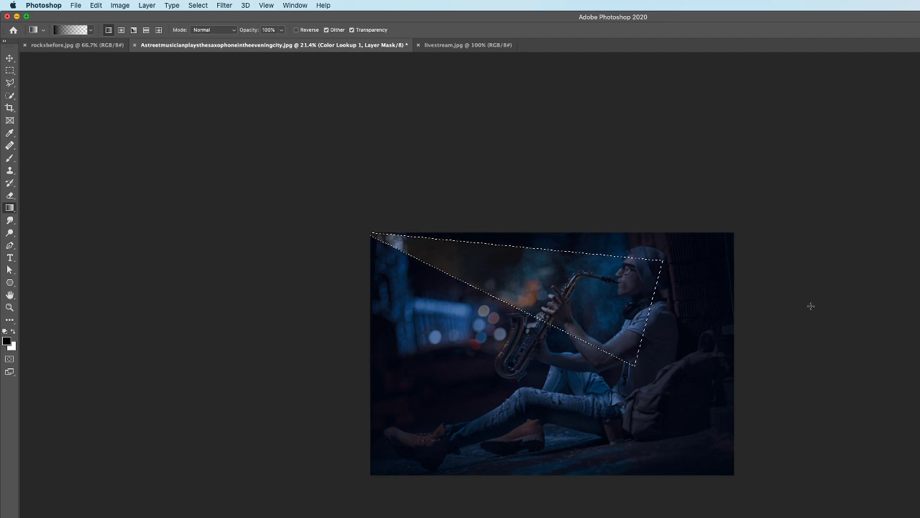
key(ctrl+d)
- Soften the edges of the light beam in the layer mask with a small-radius Gaussian Blur
scroll(649, 307, up, 5)
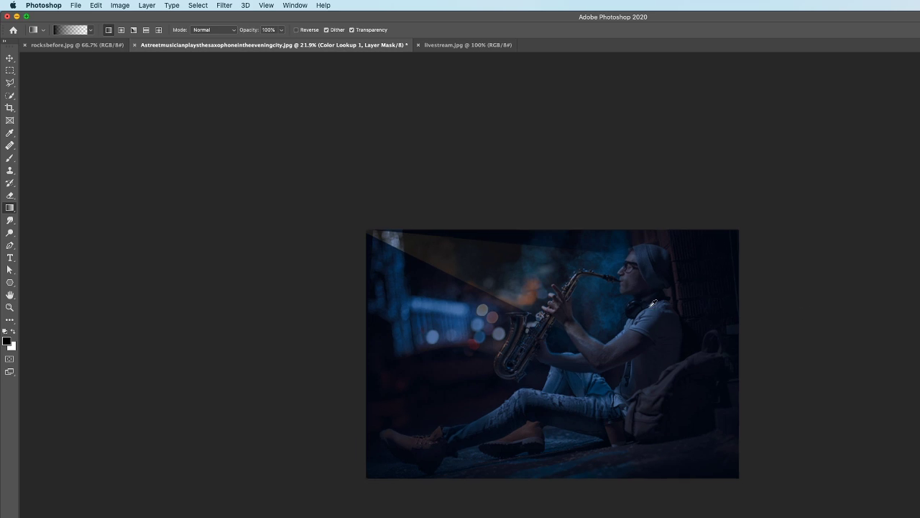
scroll(653, 302, up, 3)
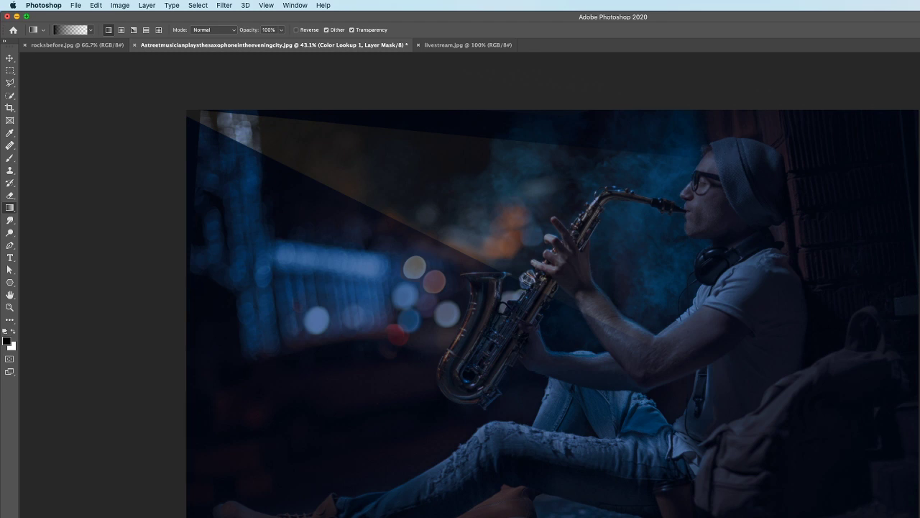
click(231, 6)
mouse_move(235, 119)
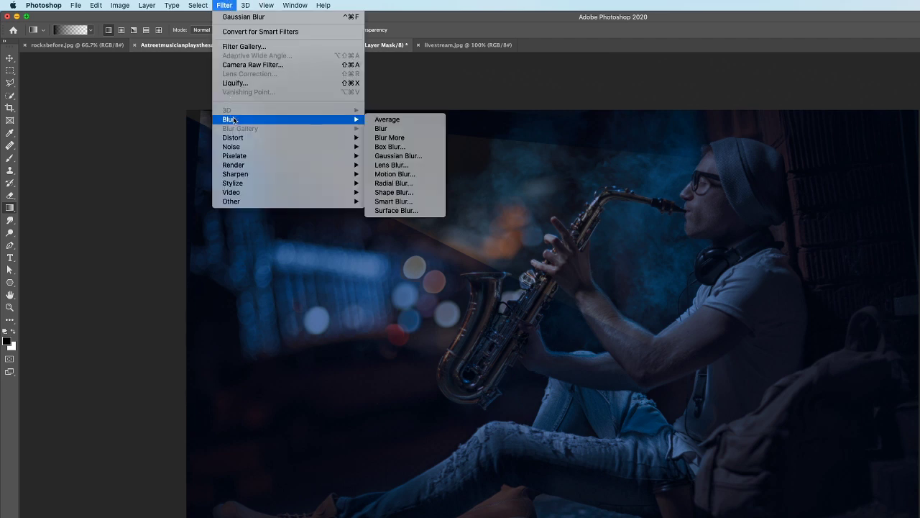
click(440, 156)
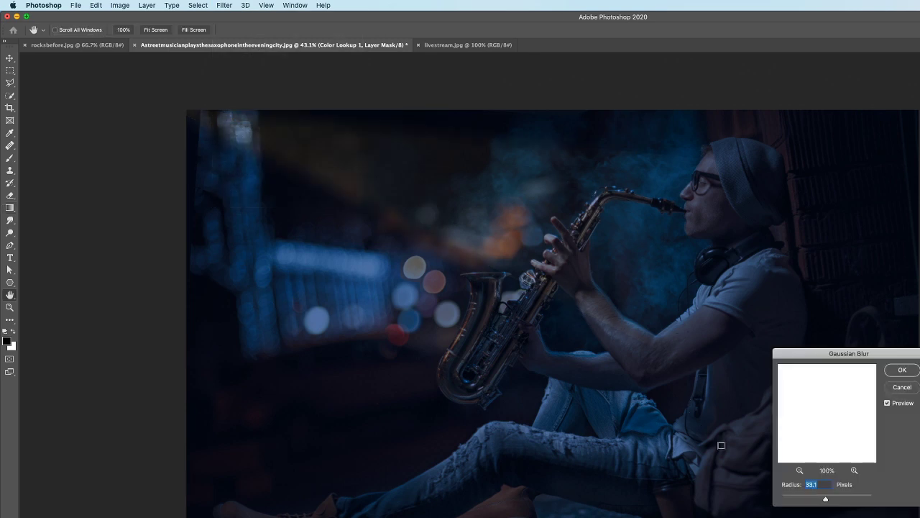
drag(826, 500, 804, 500)
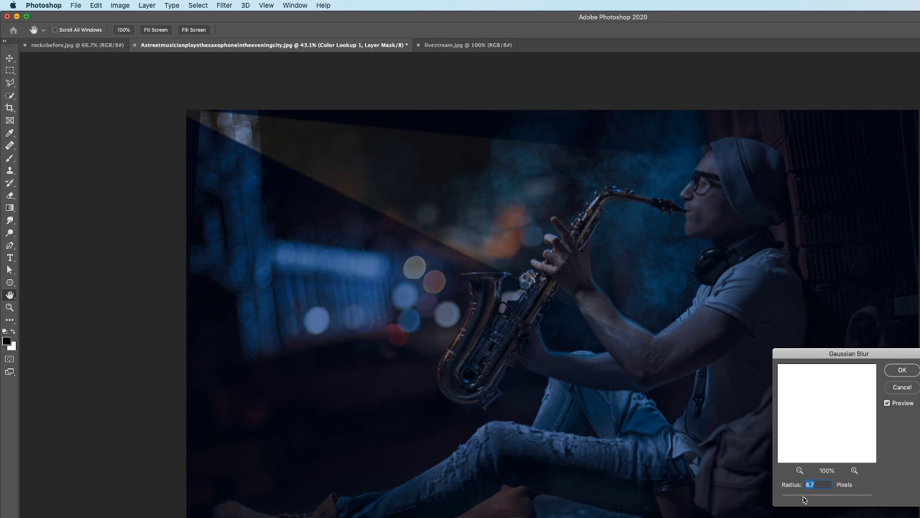
drag(804, 500, 806, 501)
click(909, 368)
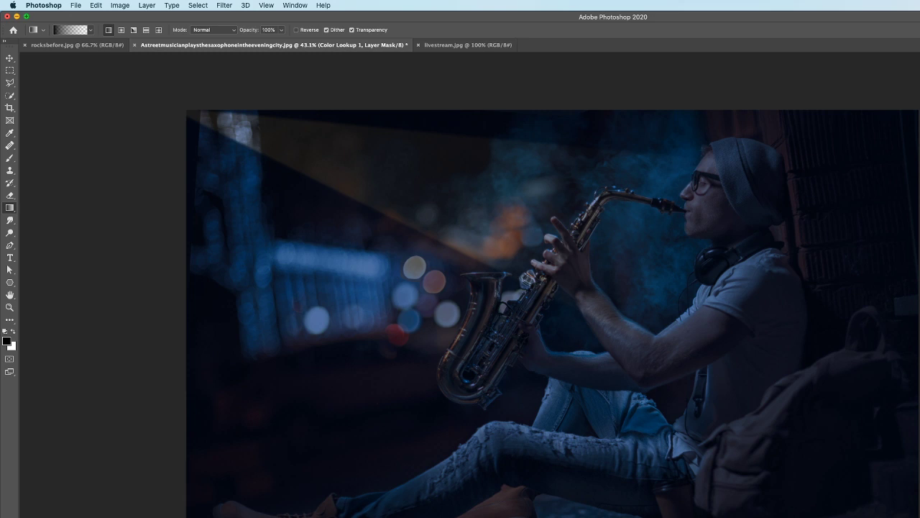
- Toggle the Color Lookup layer's visibility to compare the image before and after, leaving the layer visible
key(super+comma)
key(super+comma)
key(super+comma)
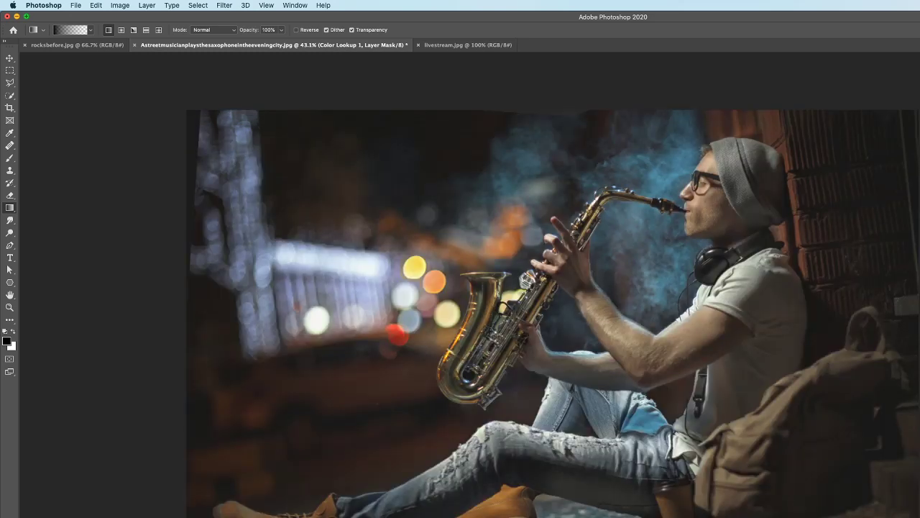
key(super+comma)
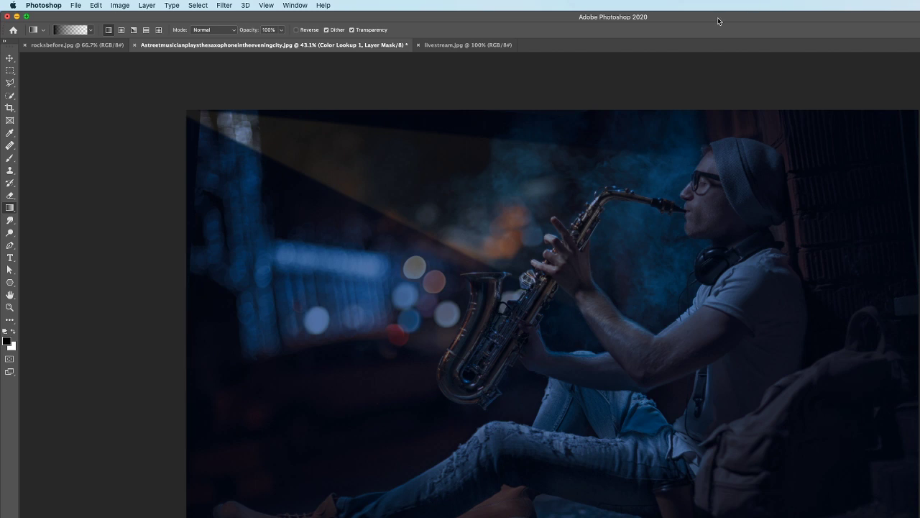
- Switch to the Move tool, add a second Color Lookup adjustment layer, and place its settings over the image
click(9, 58)
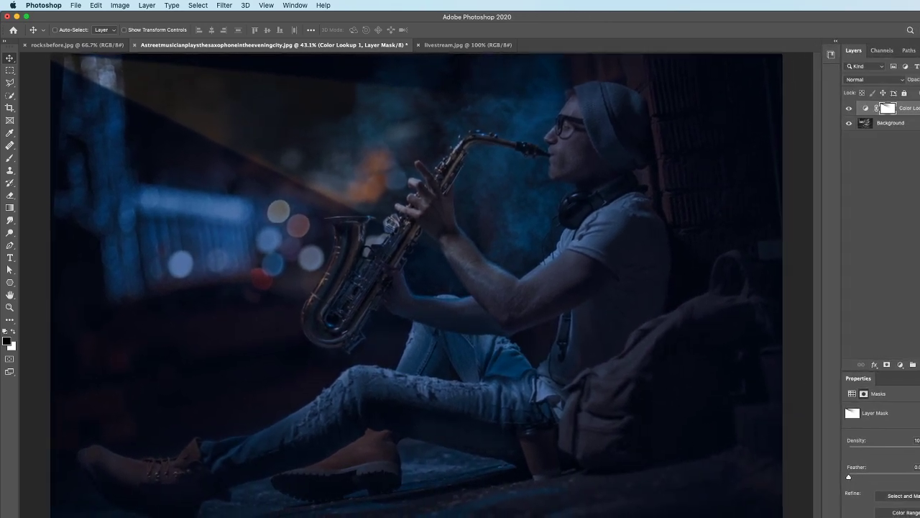
mouse_move(919, 517)
mouse_down()
mouse_move(903, 517)
mouse_move(919, 515)
mouse_up()
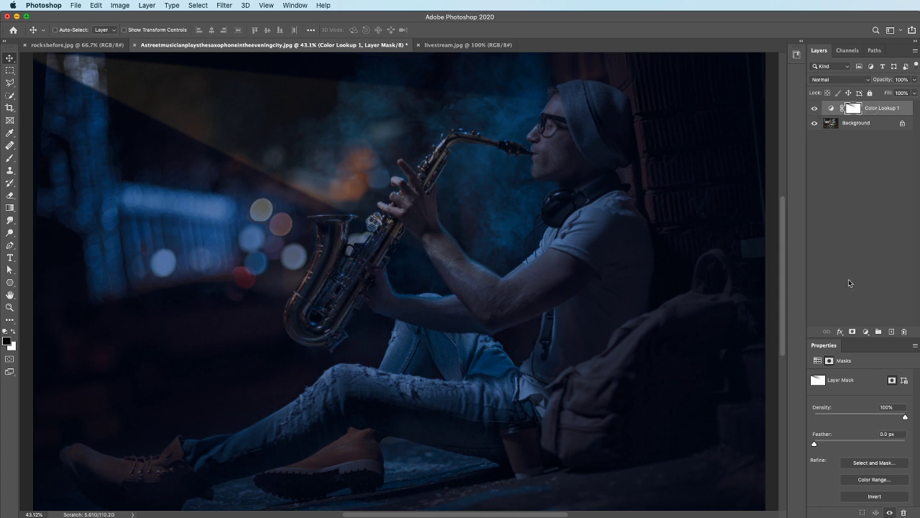
click(866, 332)
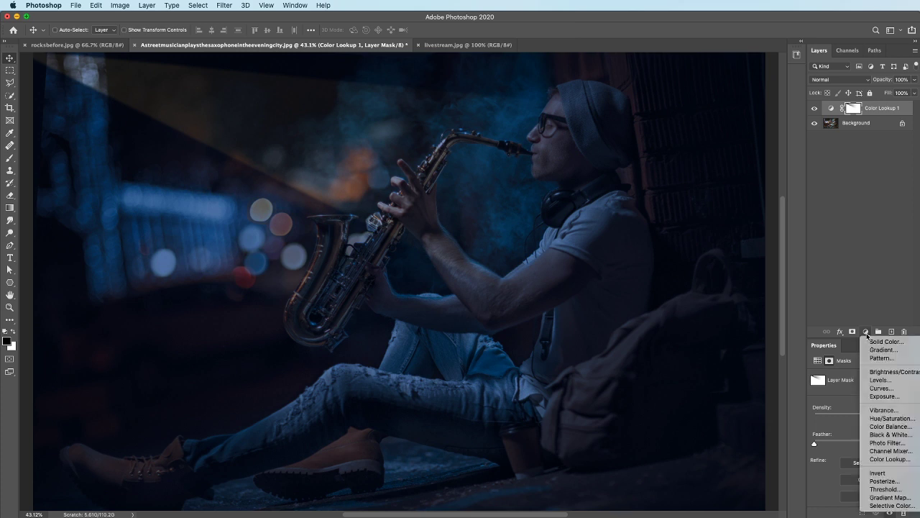
click(885, 459)
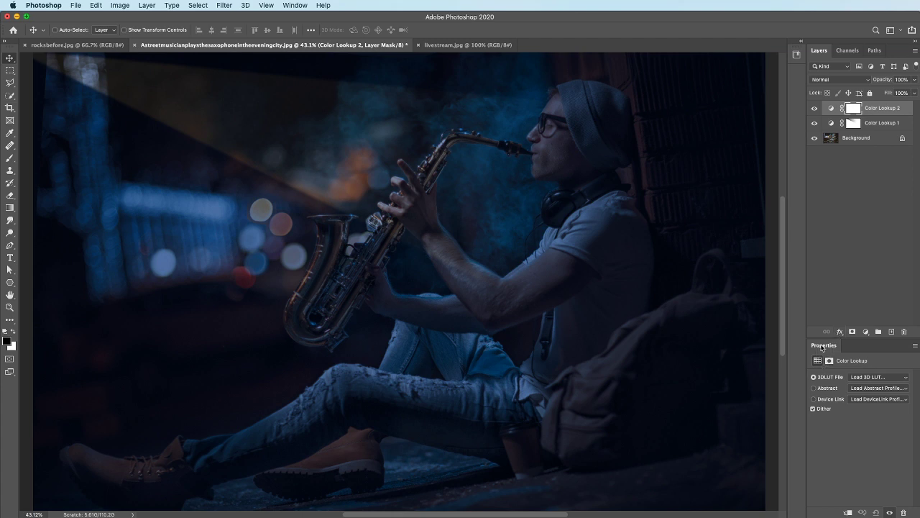
drag(821, 348, 491, 139)
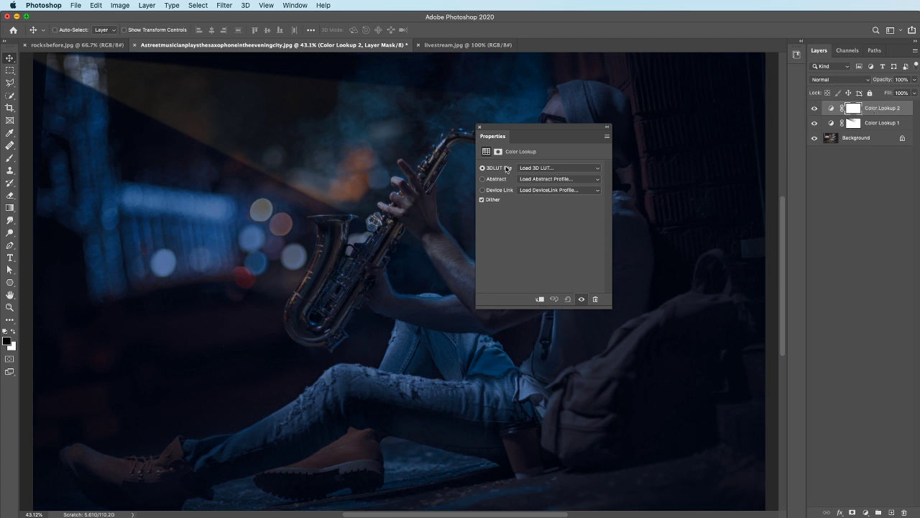
- Load the Moonlight.3DL look in the second Color Lookup layer, close its settings, and compare the image with and without it
click(547, 169)
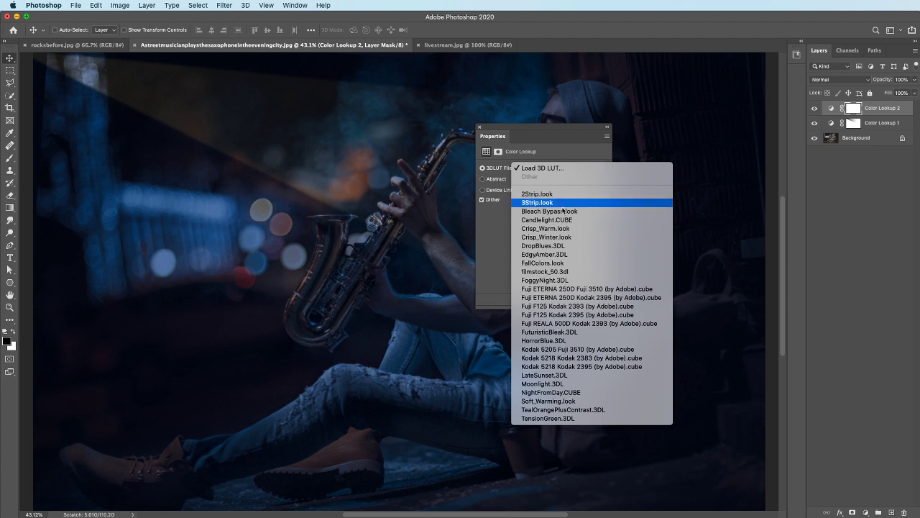
click(569, 385)
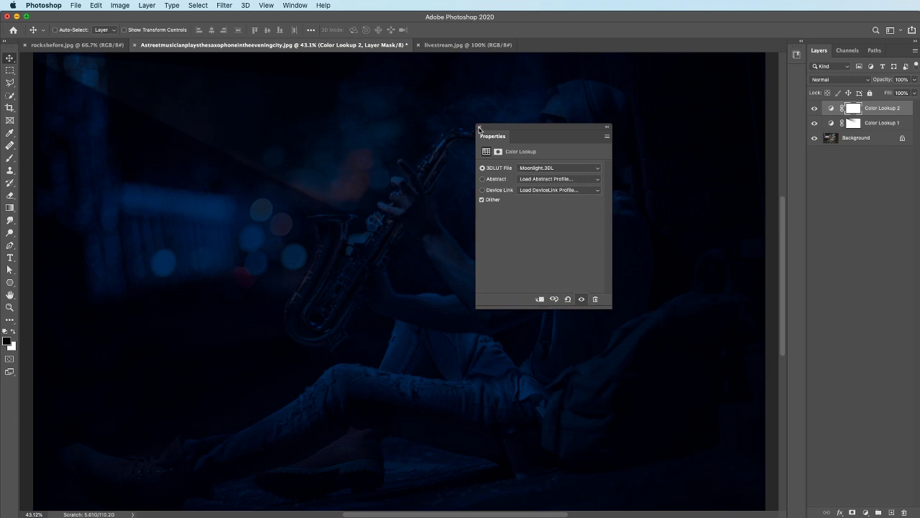
click(479, 128)
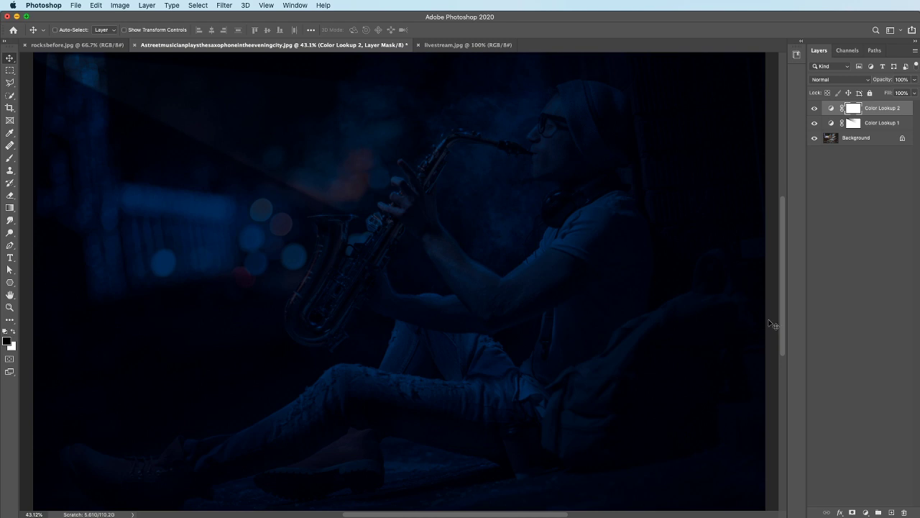
click(814, 108)
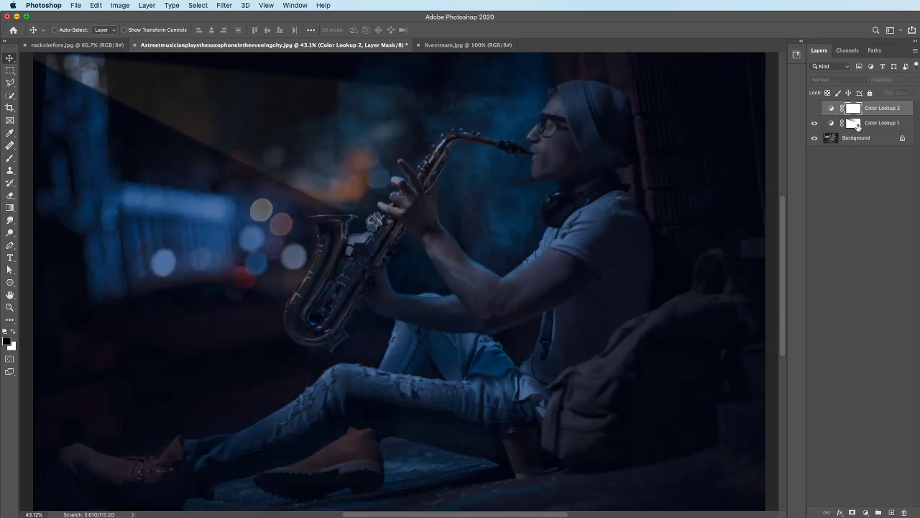
click(815, 108)
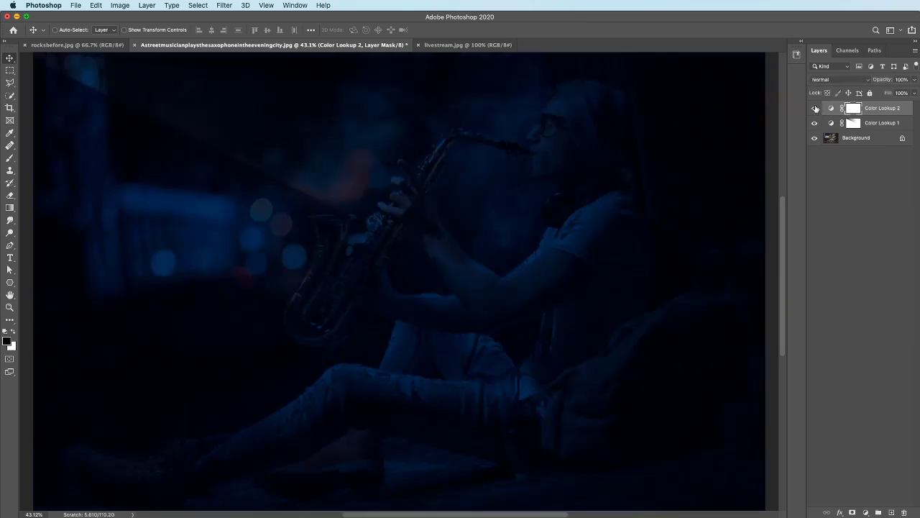
- Replace the second Color Lookup layer's mask with the light-beam mask from the first Color Lookup layer
click(852, 123)
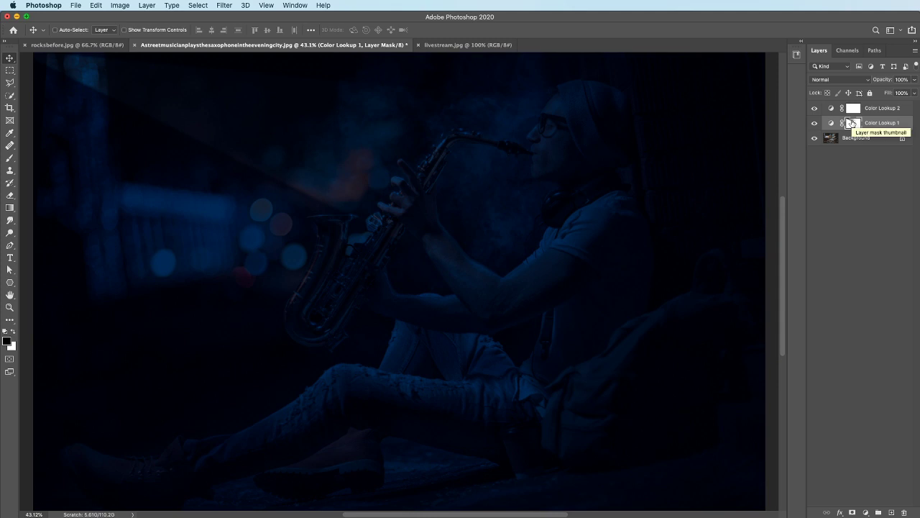
drag(851, 122, 855, 109)
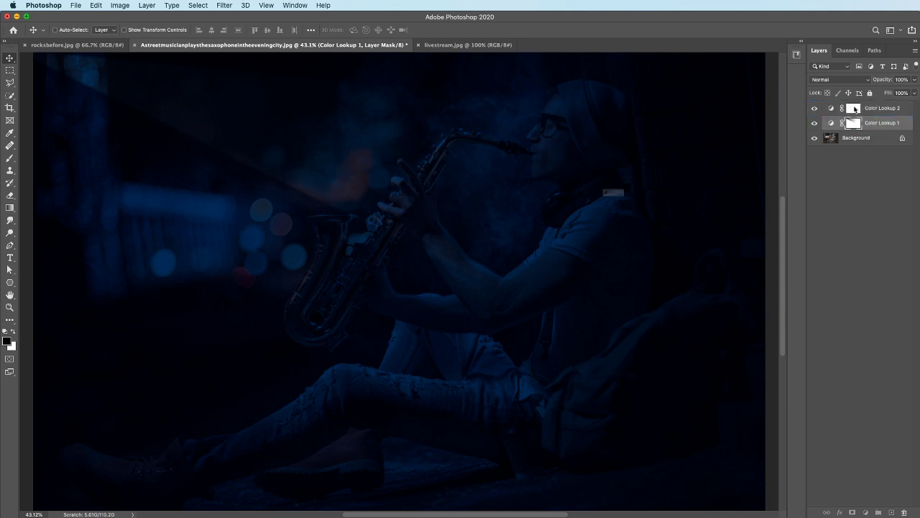
click(685, 215)
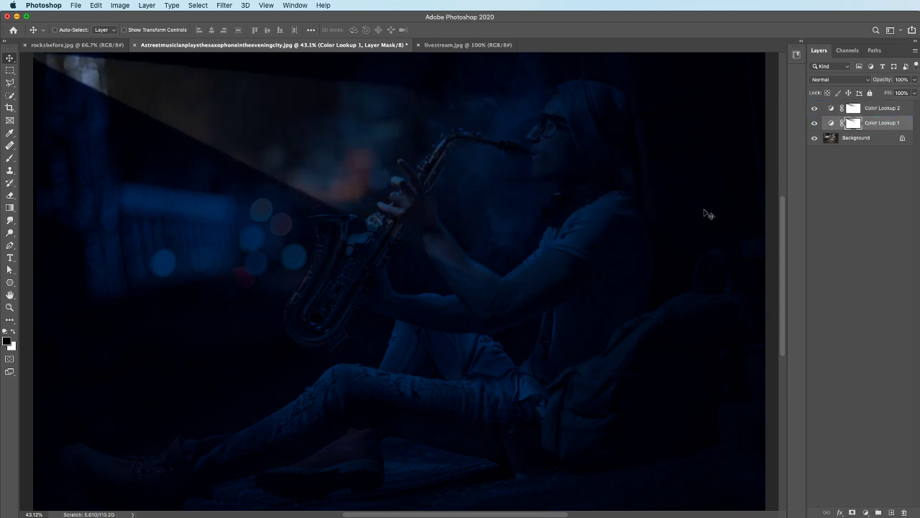
- Hide the Color Lookup 2 layer and delete it
click(815, 108)
click(870, 109)
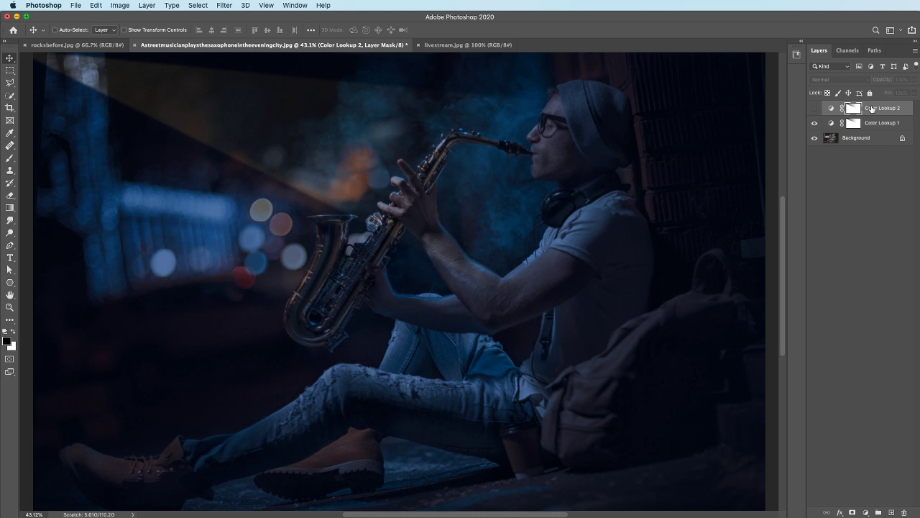
key(BackSpace)
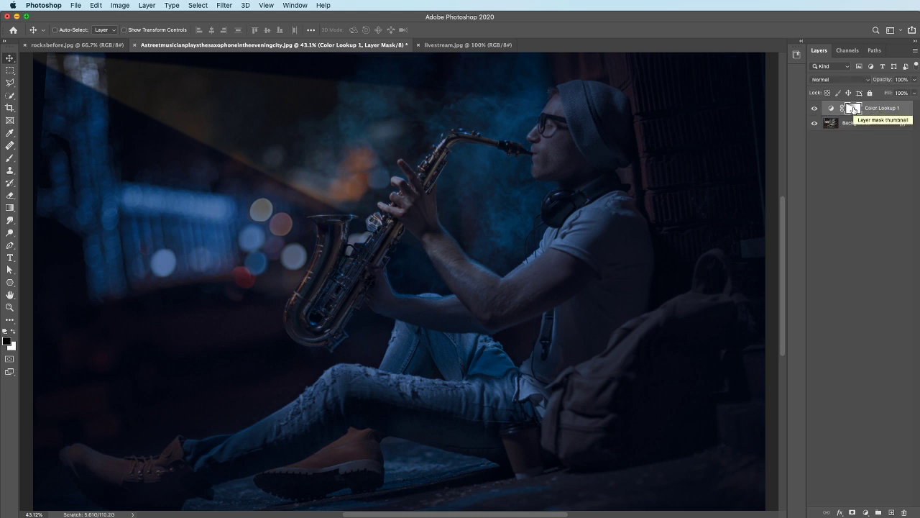
- Hide the Color Lookup 1 layer and select the saxophonist on the Background layer with Select Subject
scroll(552, 139, down, 3)
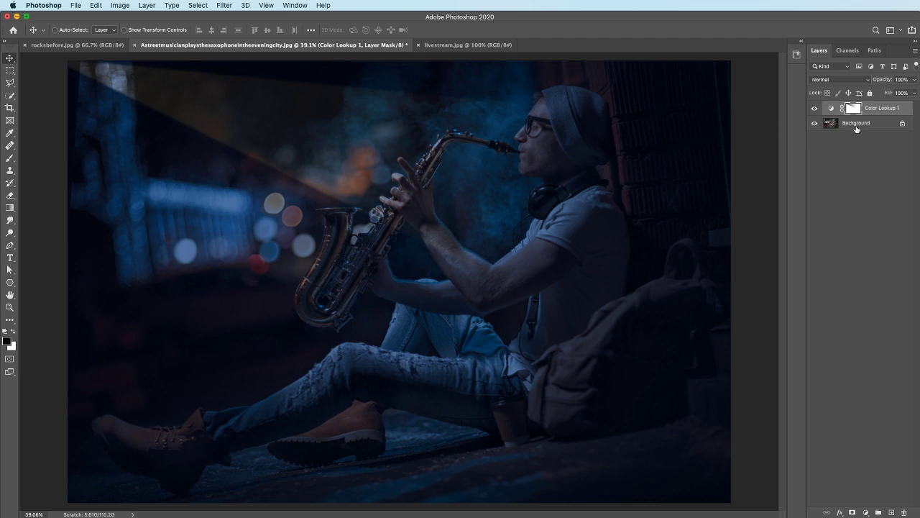
click(815, 109)
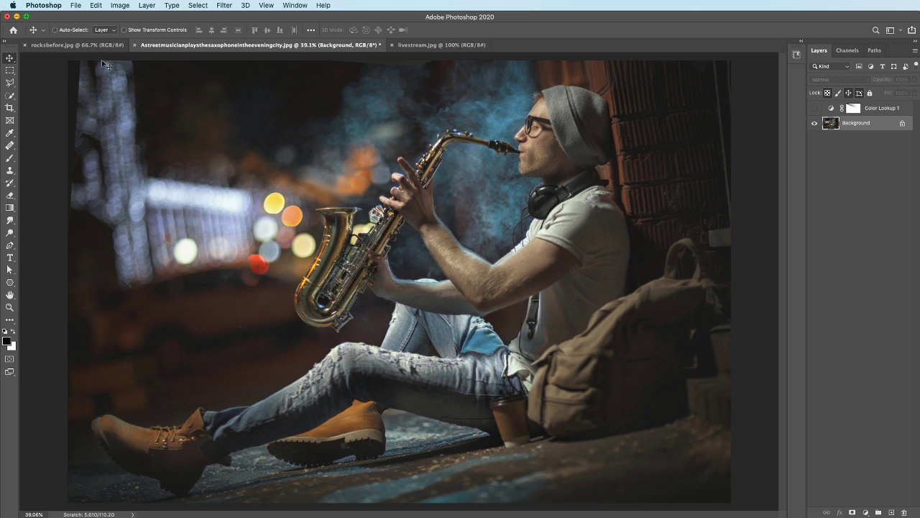
click(10, 95)
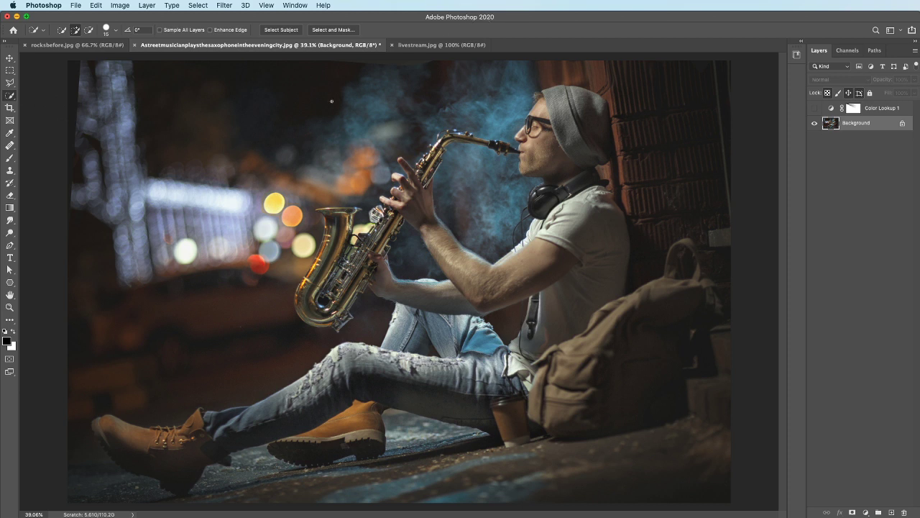
click(284, 34)
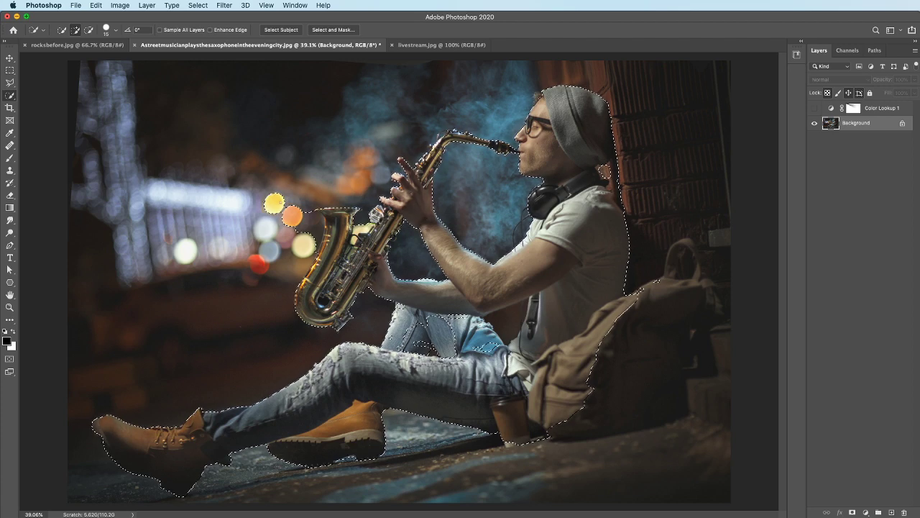
- Subtract the yellow and orange background light circles and the area beneath the saxophone's neck from the selection
click(8, 96)
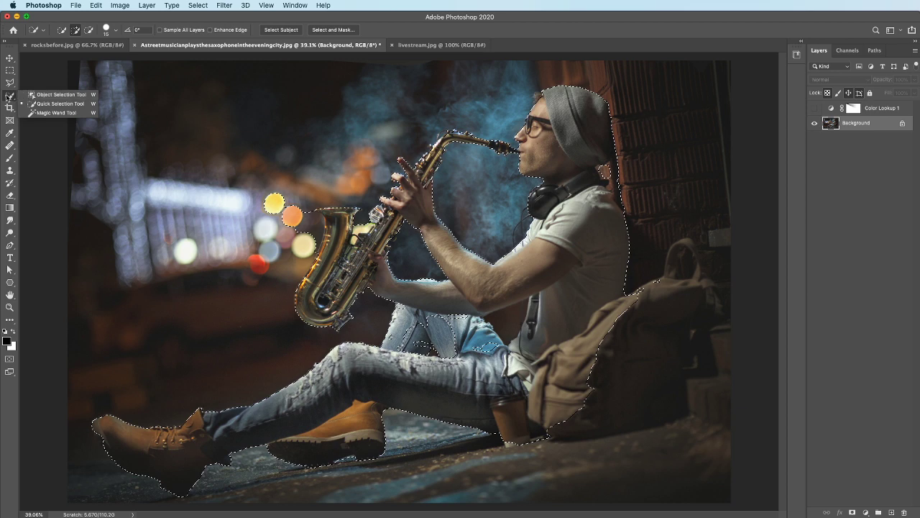
click(8, 96)
key(alt)
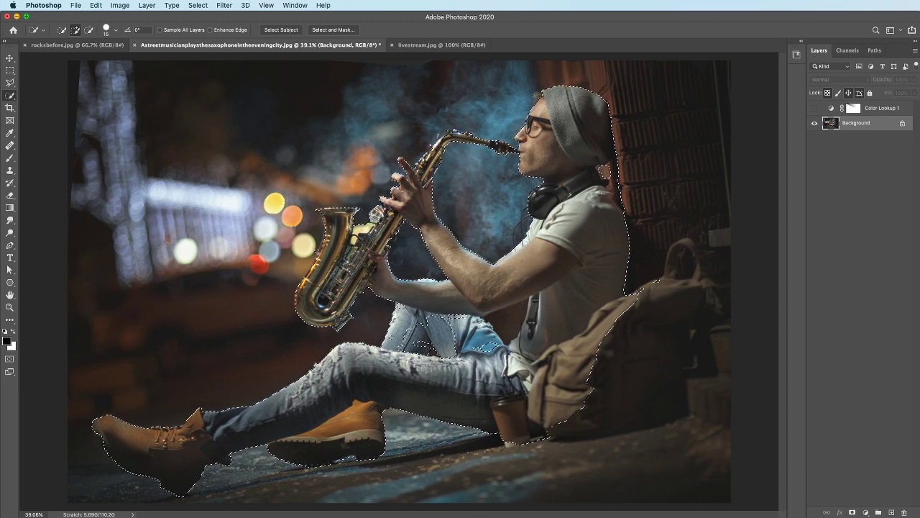
click(458, 146)
- Show the Color Lookup 1 layer, target its mask, and set up the Brush with white foreground and 20% opacity
click(815, 109)
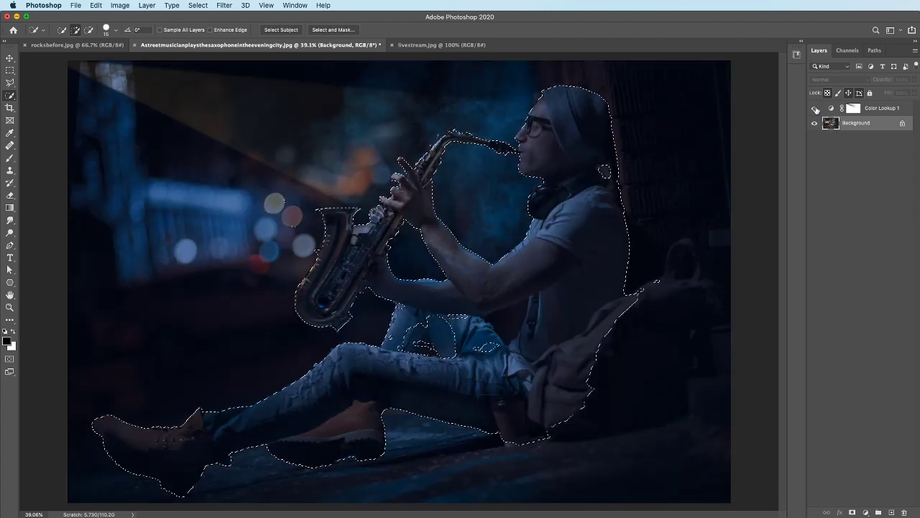
click(855, 108)
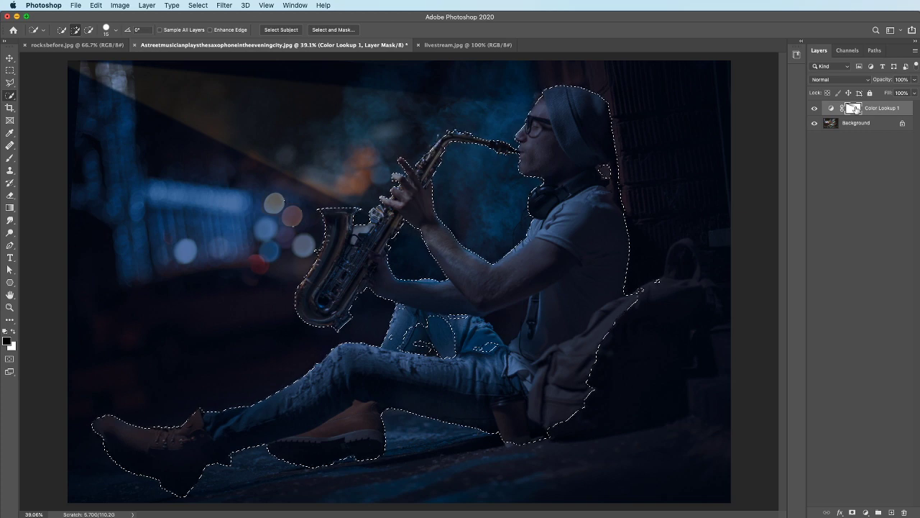
click(9, 158)
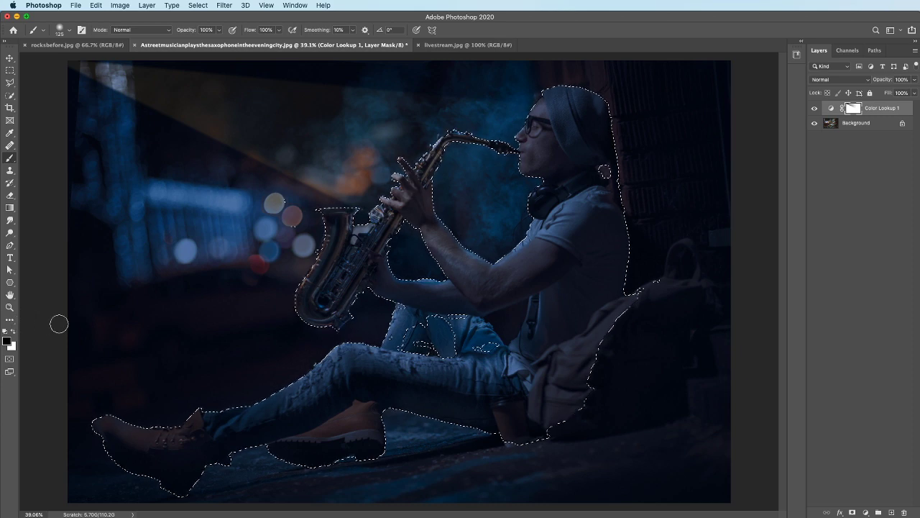
key(x)
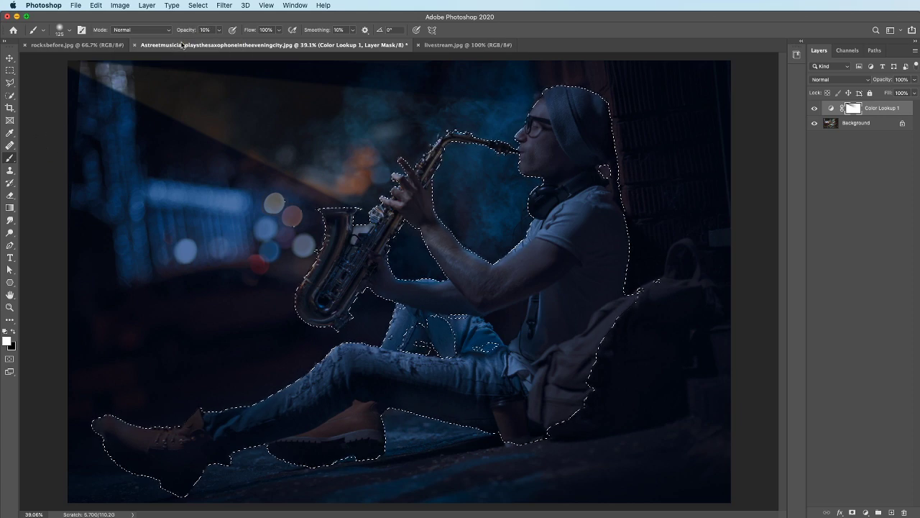
click(206, 30)
text(20)
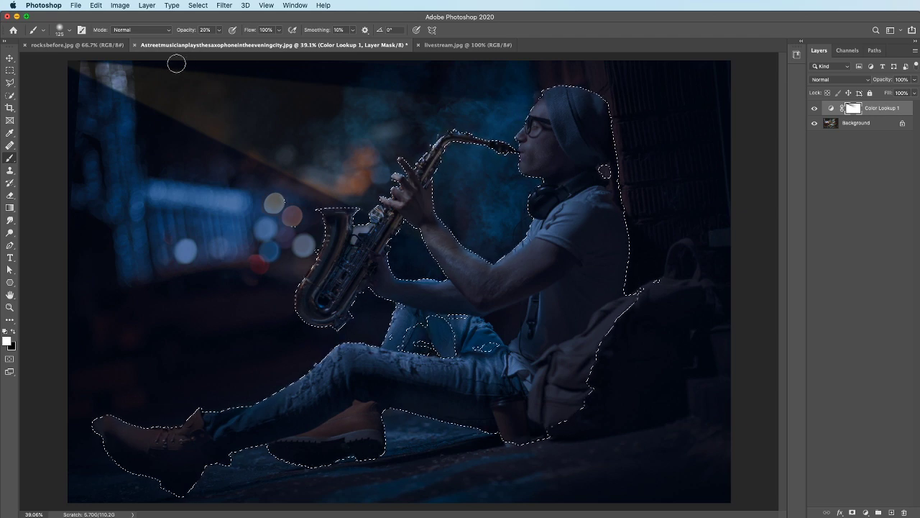
- Enable Transfer for the brush with opacity controlled by Pen Pressure, leave Color Dynamics off, and move the brush settings off the saxophonist
click(81, 30)
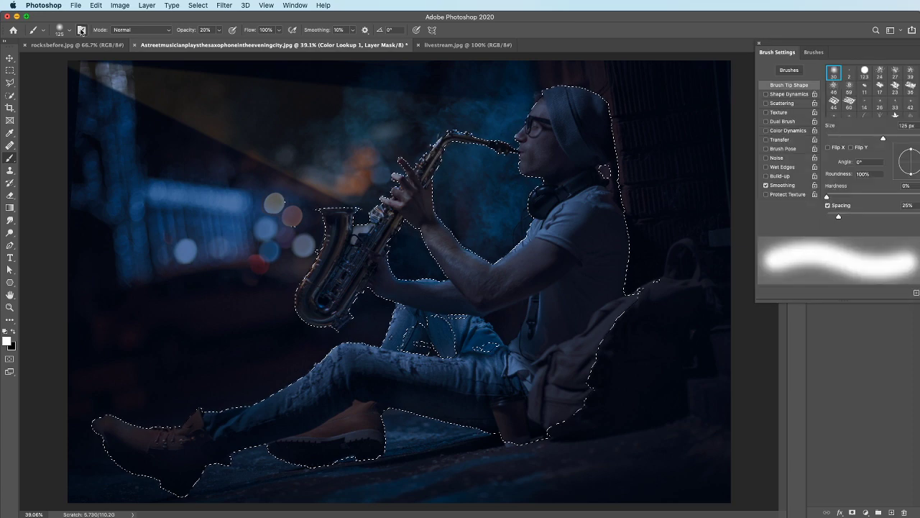
drag(809, 46, 545, 98)
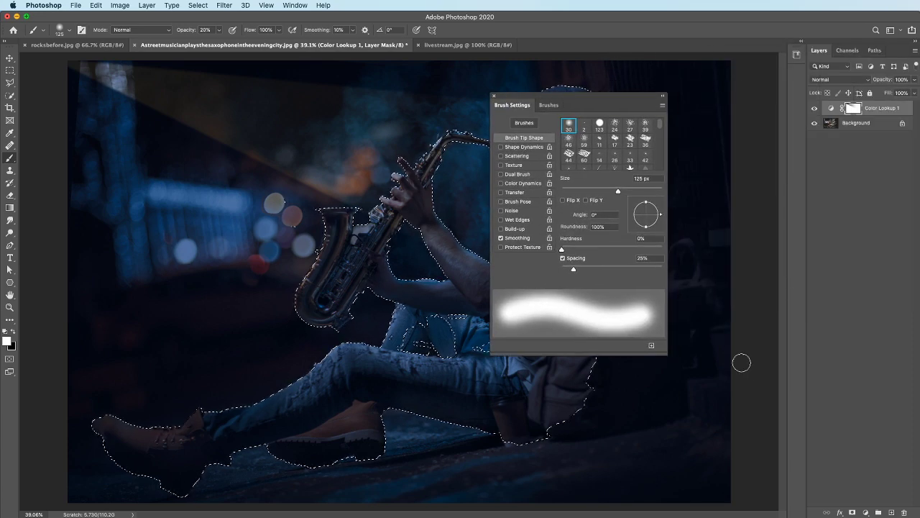
click(524, 184)
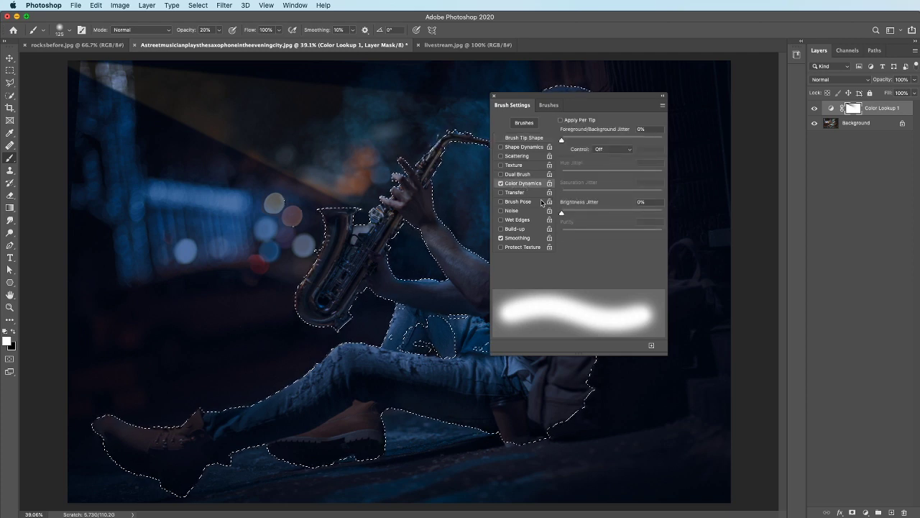
click(521, 192)
click(501, 184)
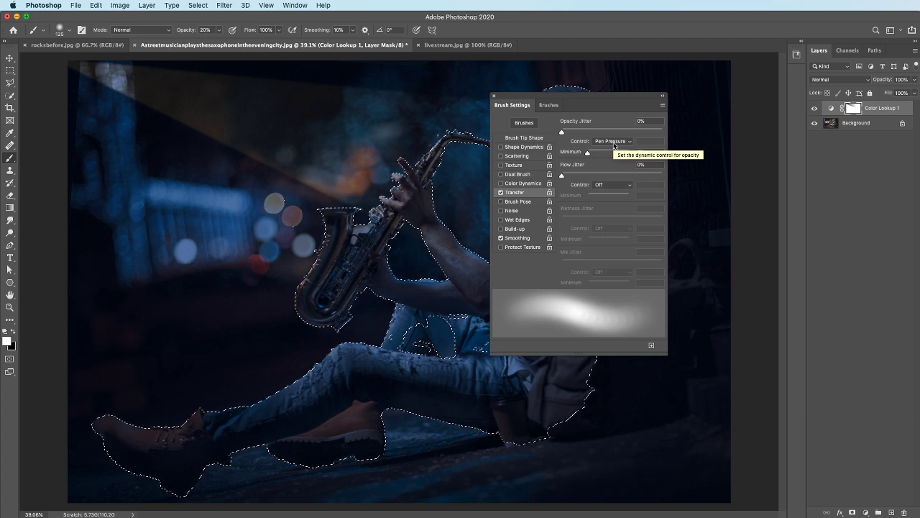
drag(586, 96, 819, 204)
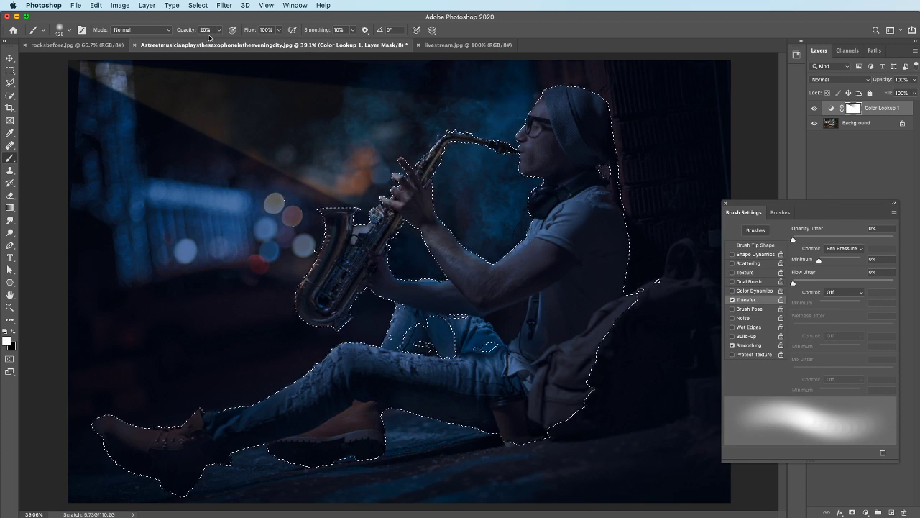
- Set the brush opacity to 40% and enlarge the brush to 300 px
key(4)
key(bracketright)
key(bracketright)
key(bracketright)
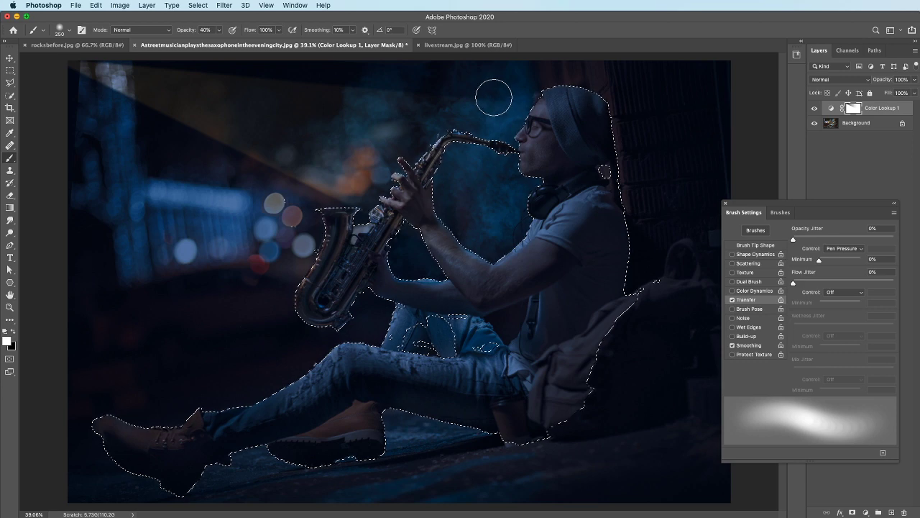
key(bracketright)
key(bracketright)
key(bracketright)
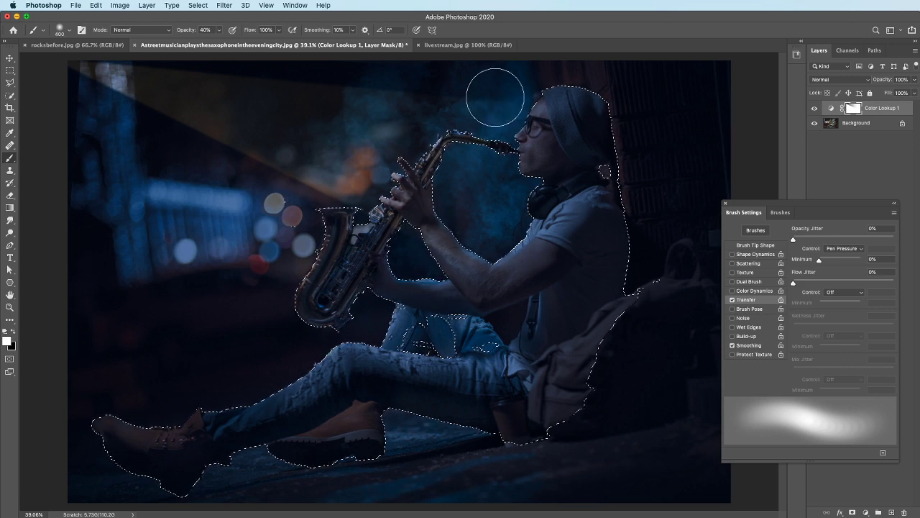
key(bracketleft)
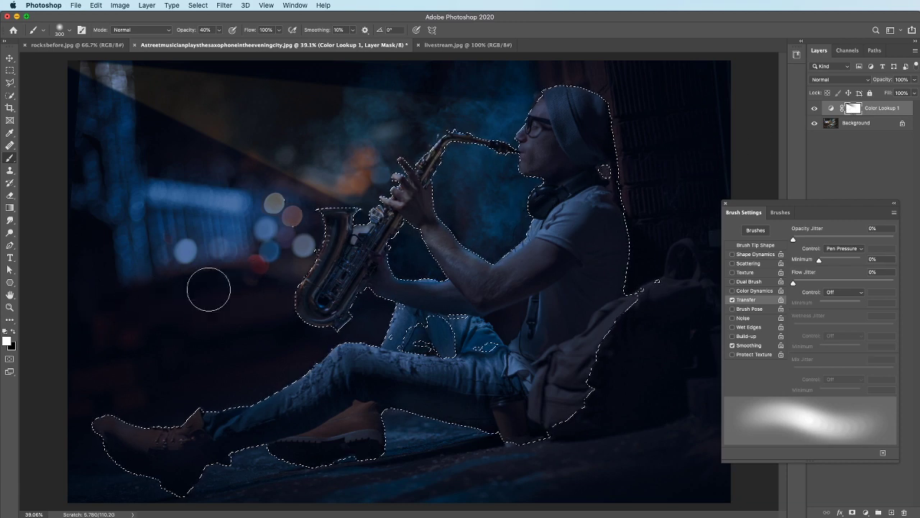
- Paint black on the mask over the saxophonist's face and the saxophone, reducing the brush to 100 px for the finer parts
key(x)
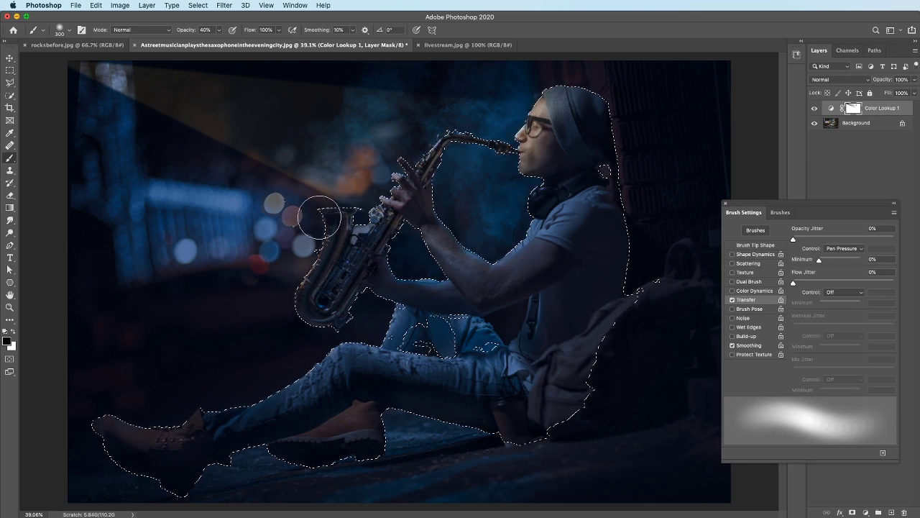
mouse_move(313, 232)
mouse_down()
mouse_move(290, 247)
mouse_move(342, 218)
mouse_move(367, 219)
mouse_up()
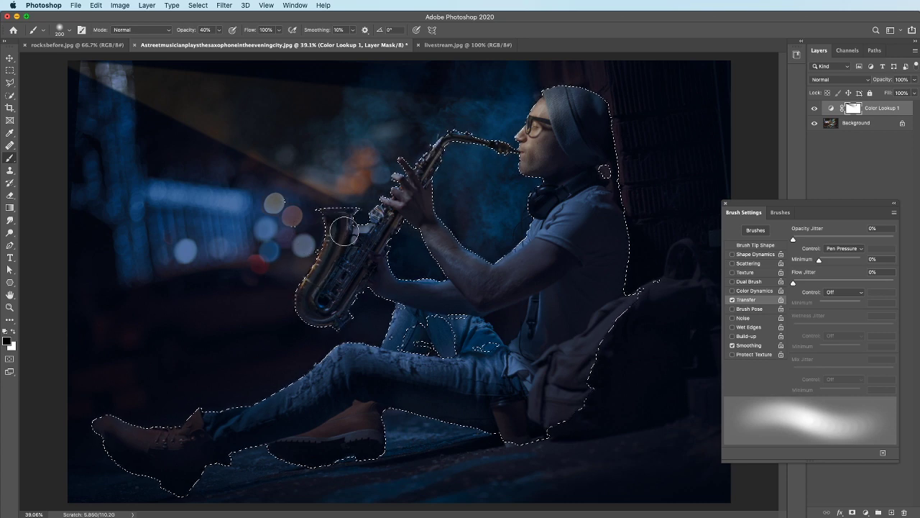
key(bracketleft)
key(bracketleft)
key(bracketleft)
key(bracketleft)
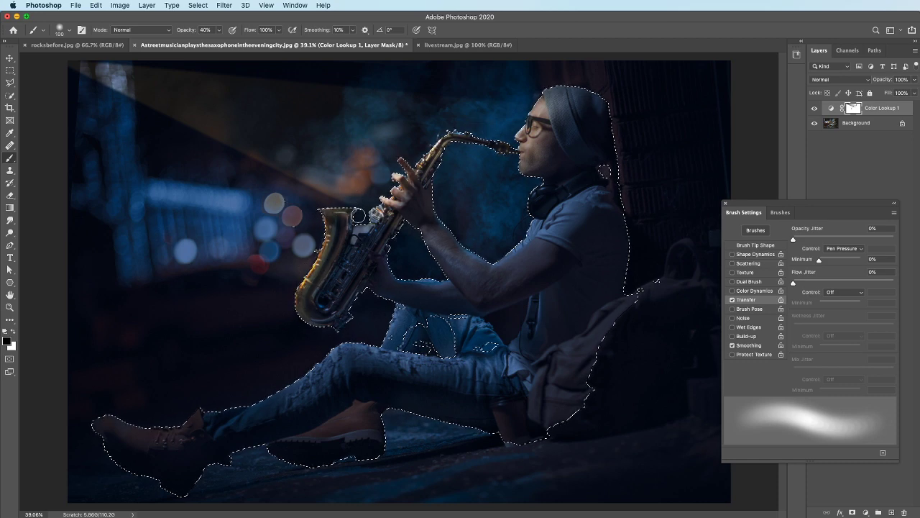
drag(357, 216, 372, 235)
- Paint black on the mask along the raised forearm up to the hand with a brush of about 80 px
key(bracketleft)
key(bracketleft)
key(bracketleft)
key(bracketleft)
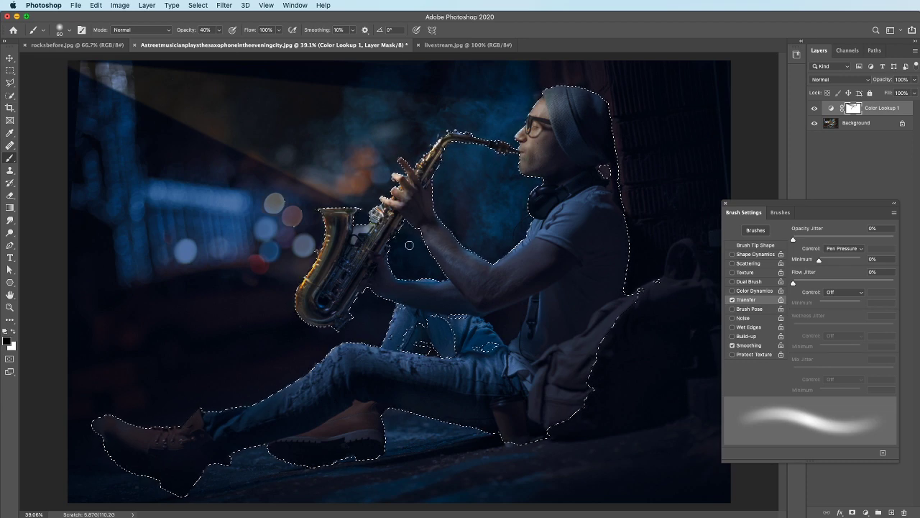
key(bracketright)
key(bracketright)
key(bracketright)
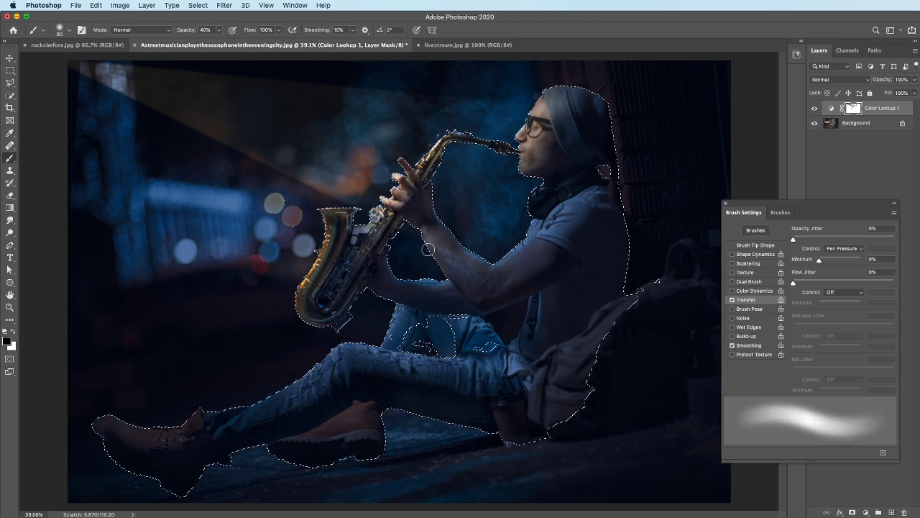
drag(436, 259, 402, 210)
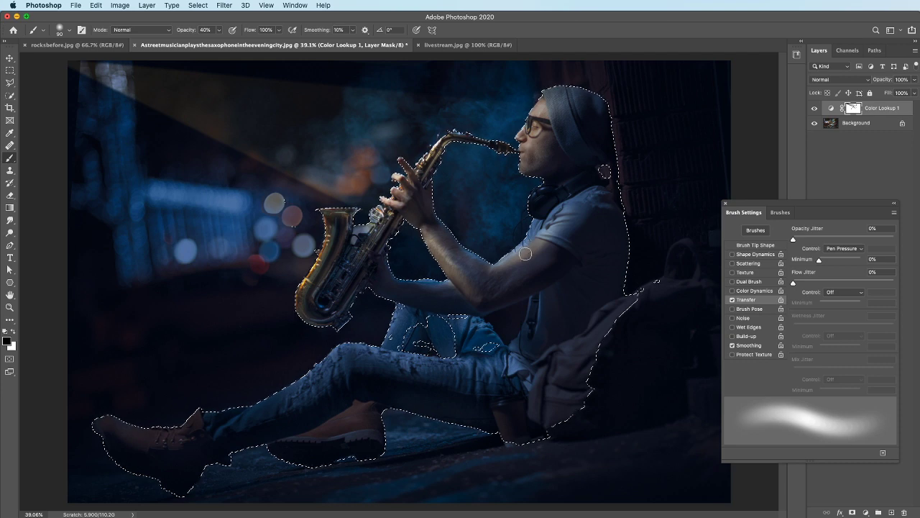
- Enlarge the brush to 150 px, paint black on the mask over the saxophonist's torso and shirt, and deselect the figure
key(bracketright)
key(bracketright)
key(bracketright)
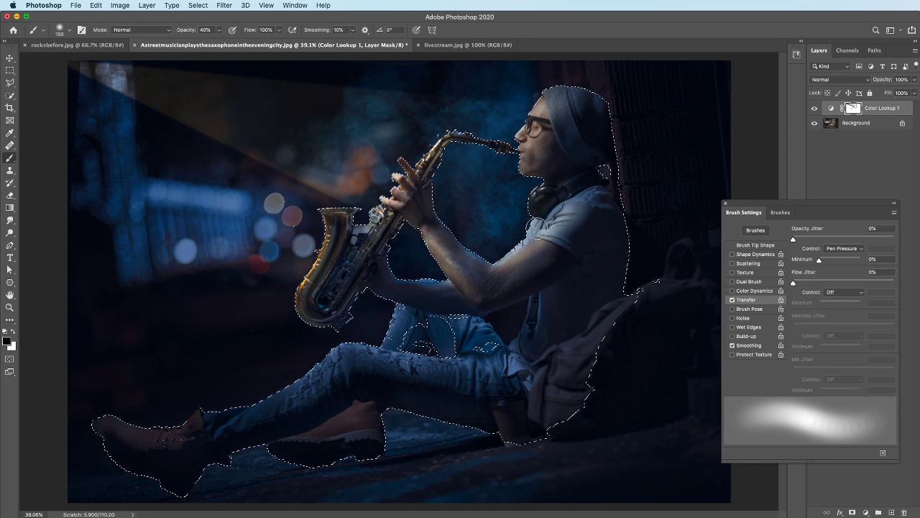
drag(520, 322, 533, 297)
drag(530, 216, 540, 215)
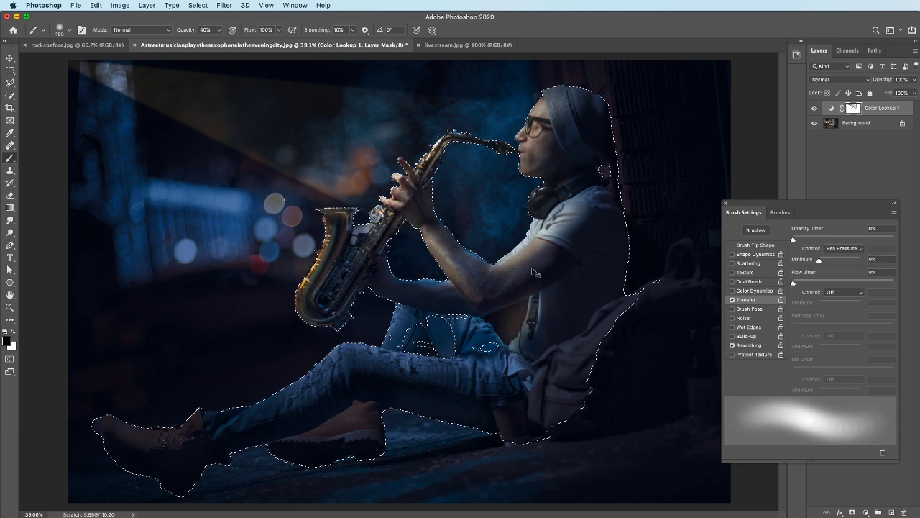
key(super+d)
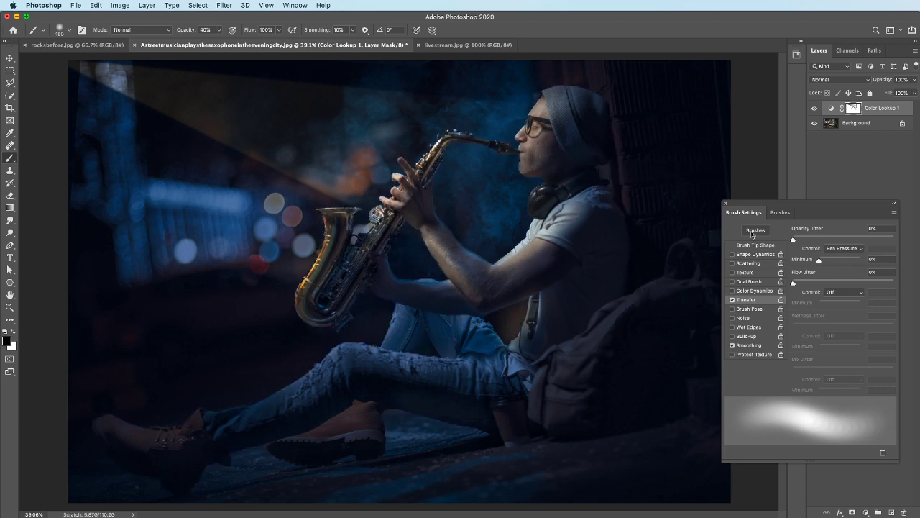
- Collapse the brush settings and toggle the Color Lookup 1 layer off and on to compare before and after
mouse_move(771, 206)
mouse_down()
mouse_move(809, 206)
mouse_move(764, 241)
mouse_move(762, 260)
mouse_up()
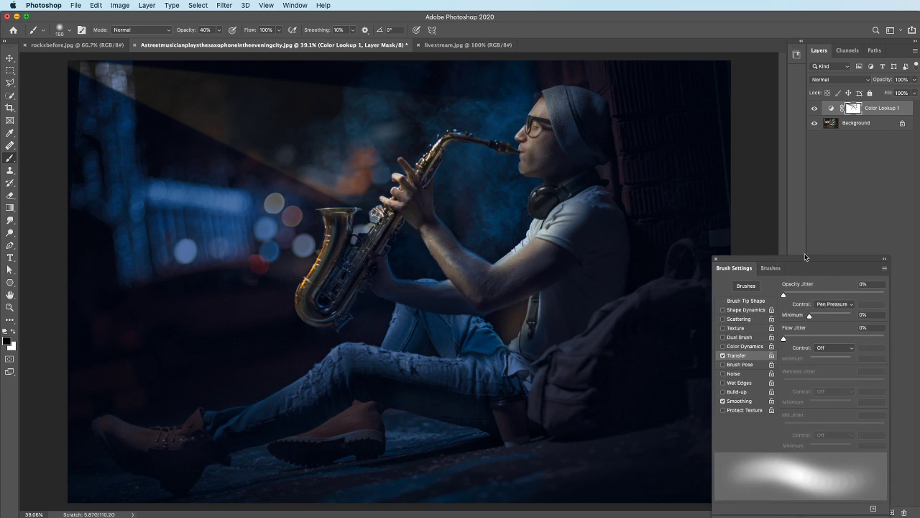
click(885, 259)
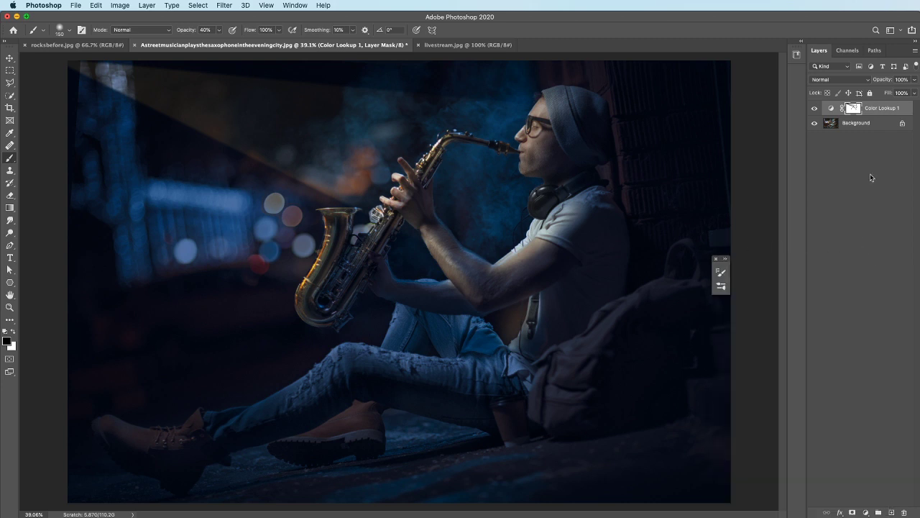
click(815, 108)
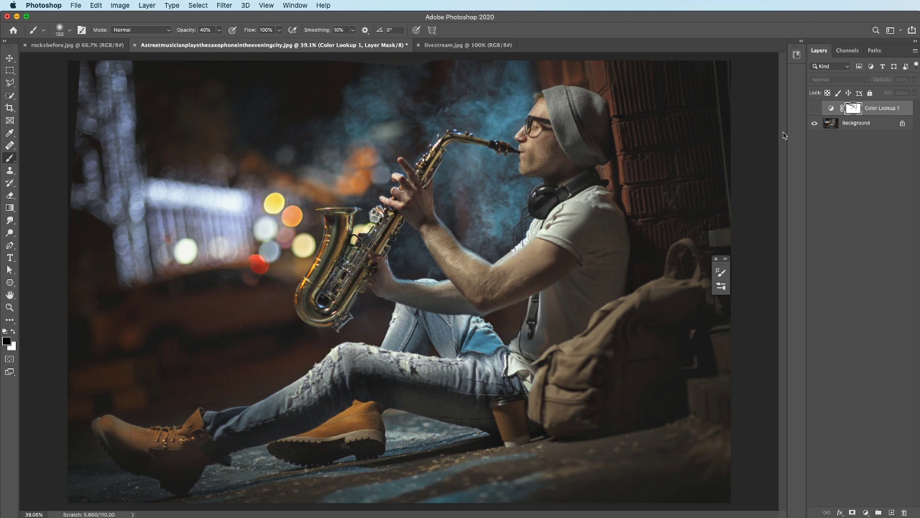
click(815, 108)
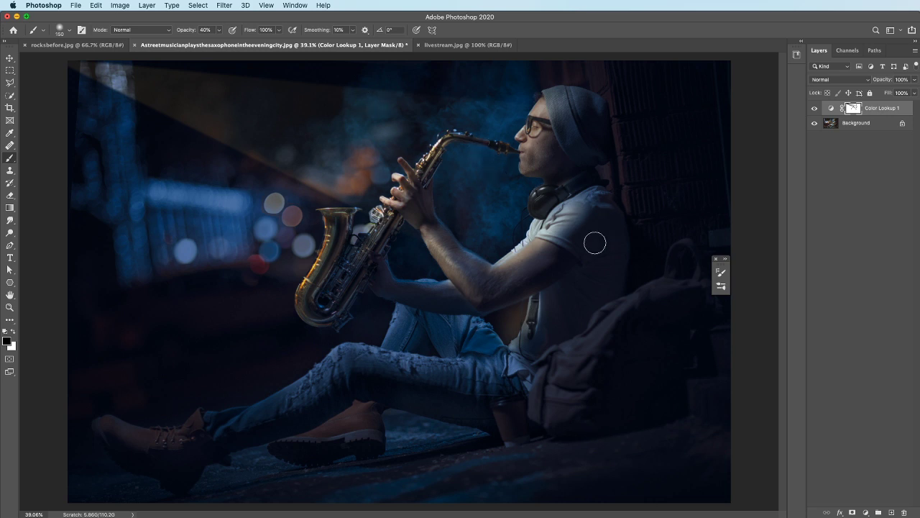
- Add a Curves adjustment above Color Lookup 1 and brighten the RGB curve by raising the highlights, with a second point holding the shadows
click(866, 512)
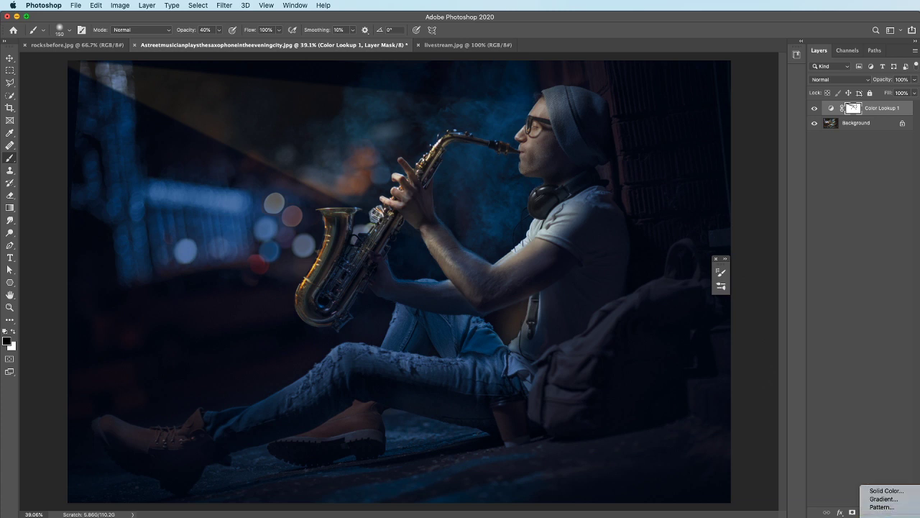
click(856, 446)
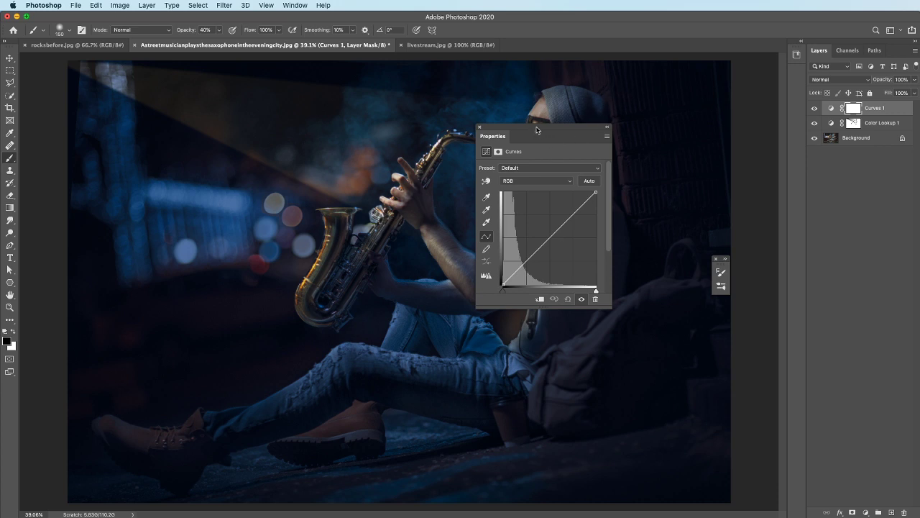
drag(544, 133, 768, 177)
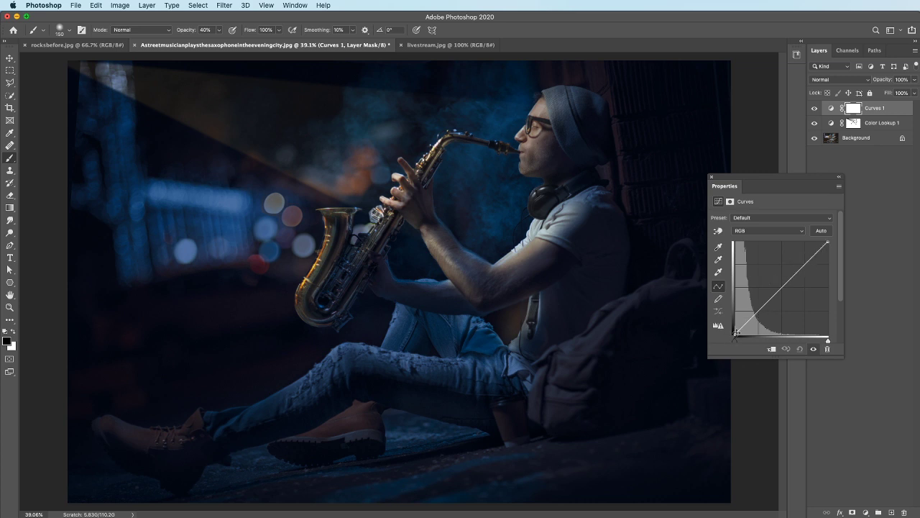
click(804, 264)
drag(805, 264, 796, 253)
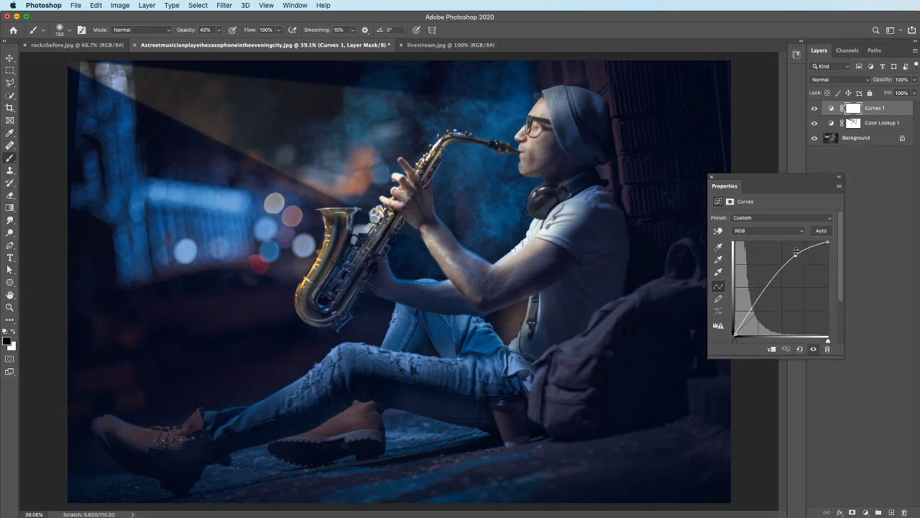
click(757, 296)
drag(757, 296, 760, 298)
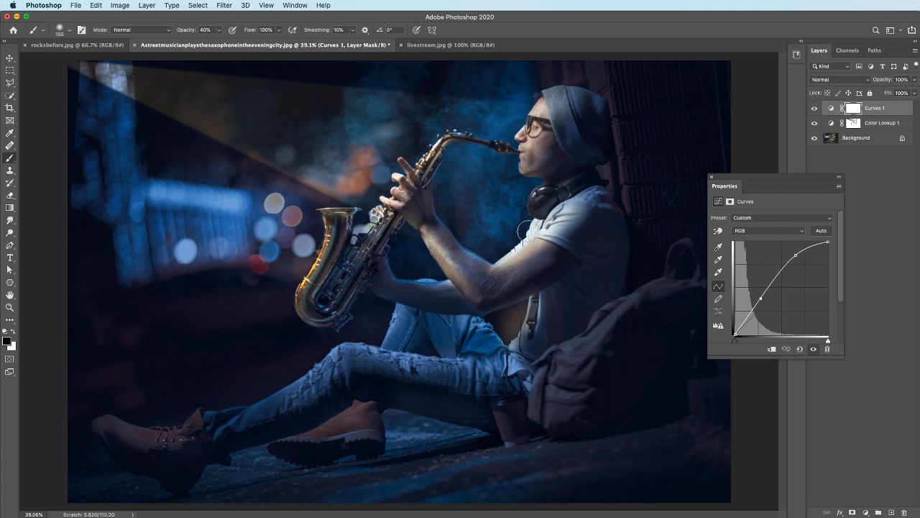
- Warm the Curves adjustment by lowering the Blue channel's highlights slightly and raising the Red channel's highlights slightly
click(741, 232)
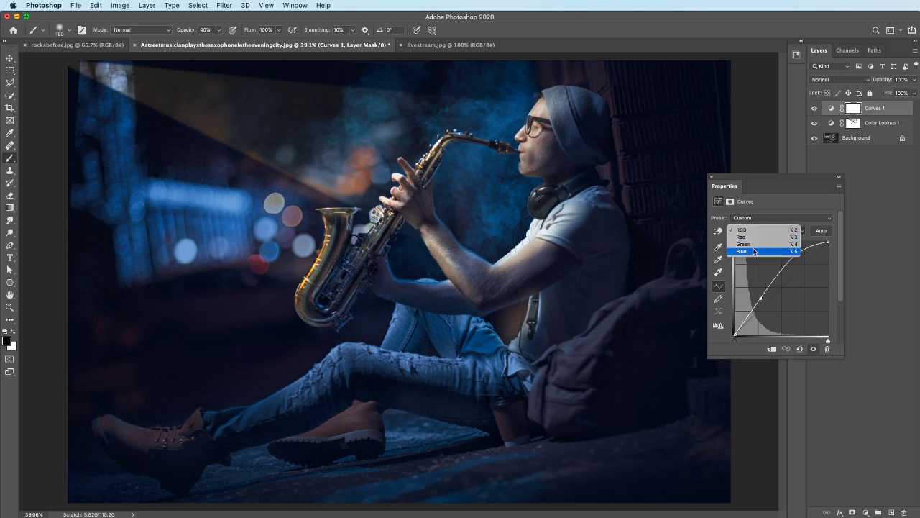
click(754, 251)
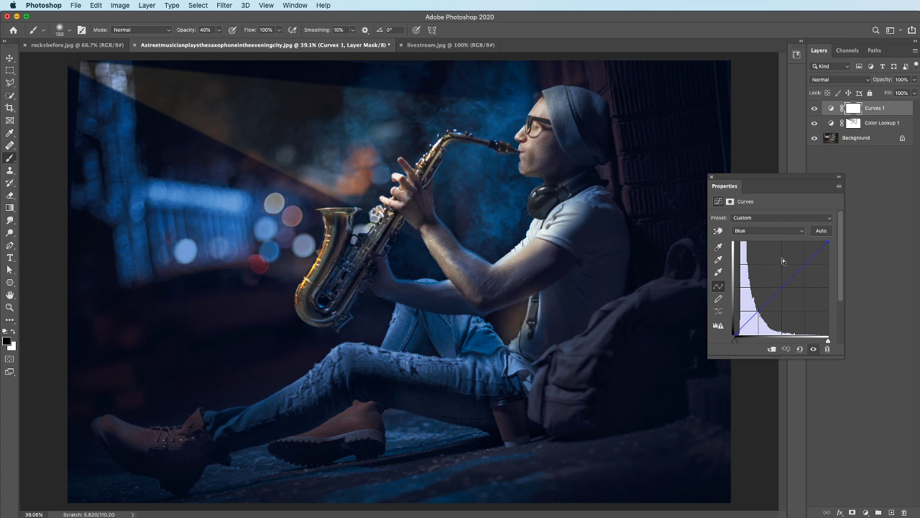
drag(804, 265, 807, 269)
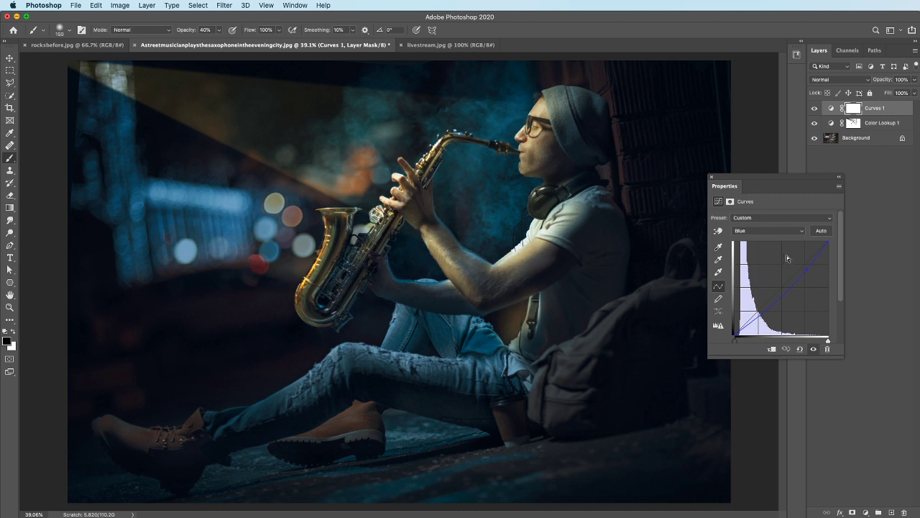
click(766, 232)
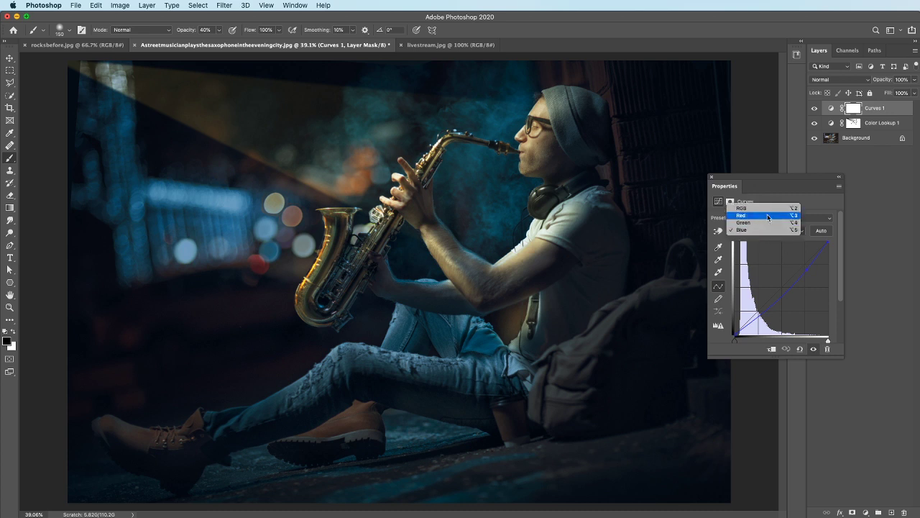
click(784, 213)
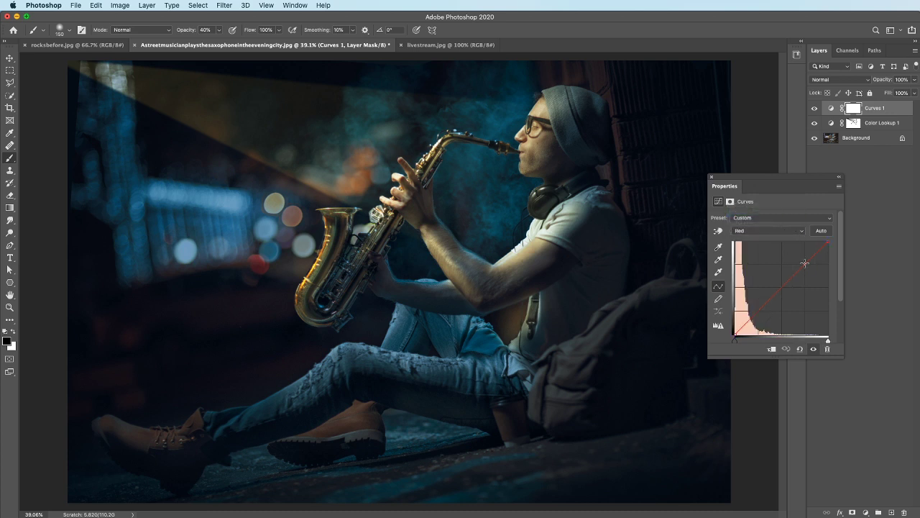
drag(804, 263, 802, 259)
- Collapse the Curves properties and toggle both adjustment layers off and on to compare the image with the original
click(839, 176)
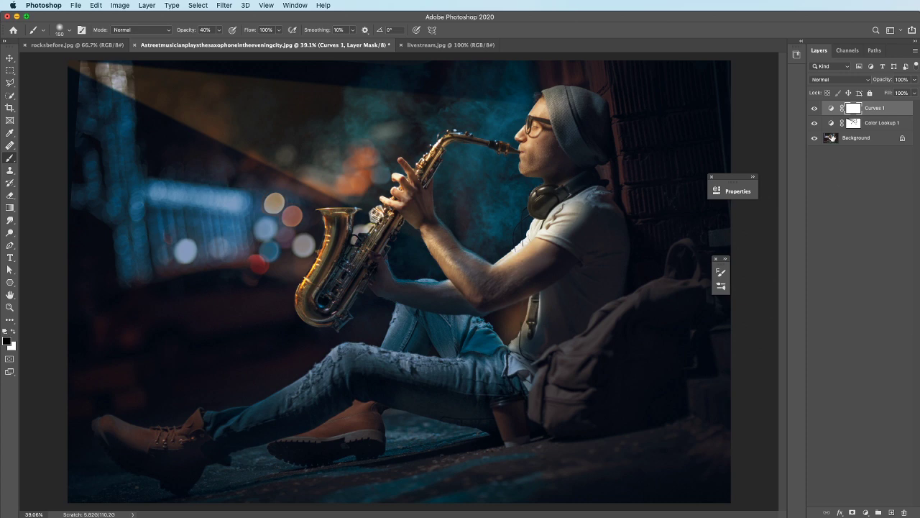
click(816, 109)
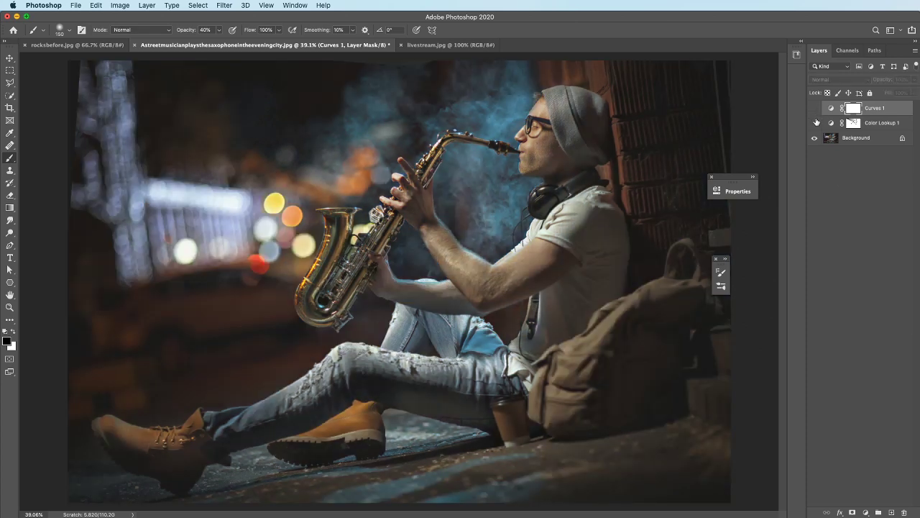
click(814, 108)
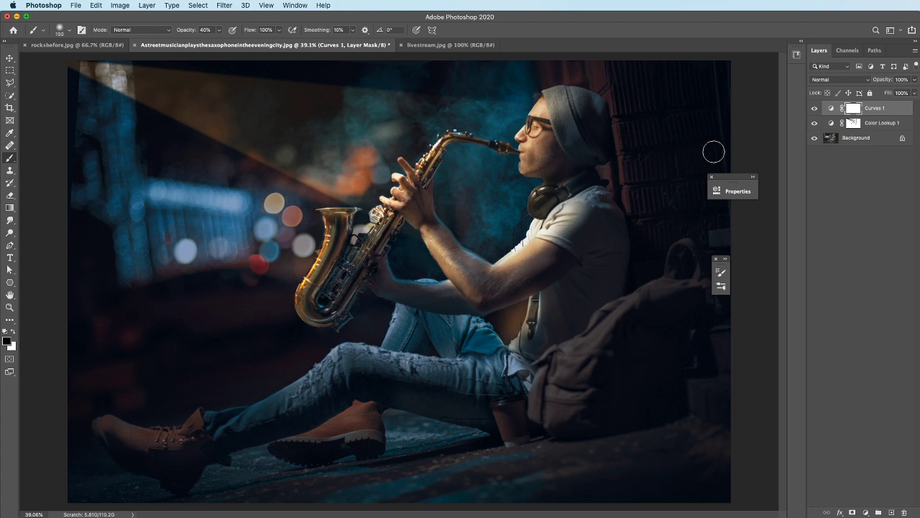
- Replace the Curves 1 mask with a copy of the Color Lookup 1 mask and invert the copy
click(853, 123)
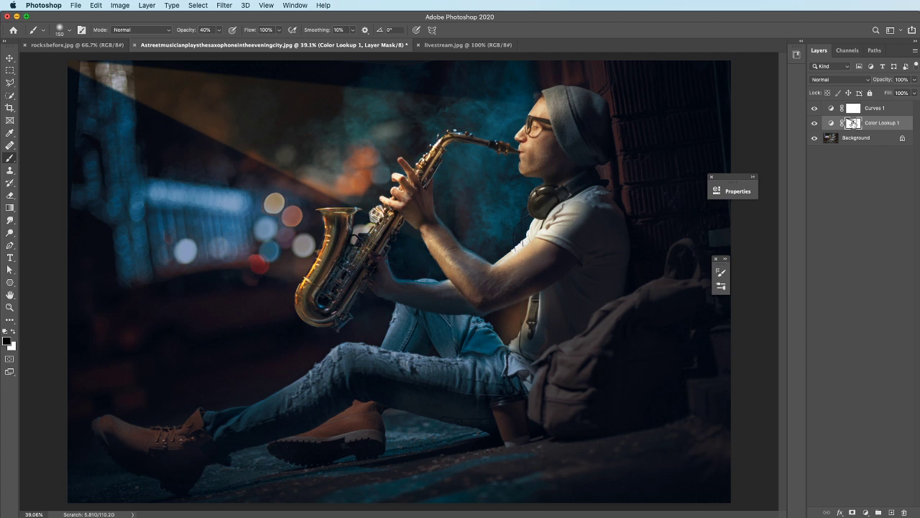
drag(852, 123, 855, 108)
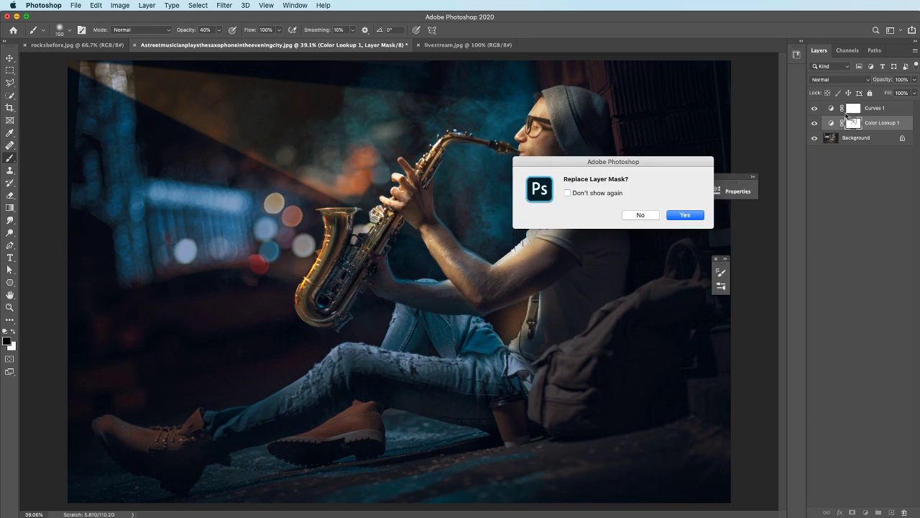
click(695, 217)
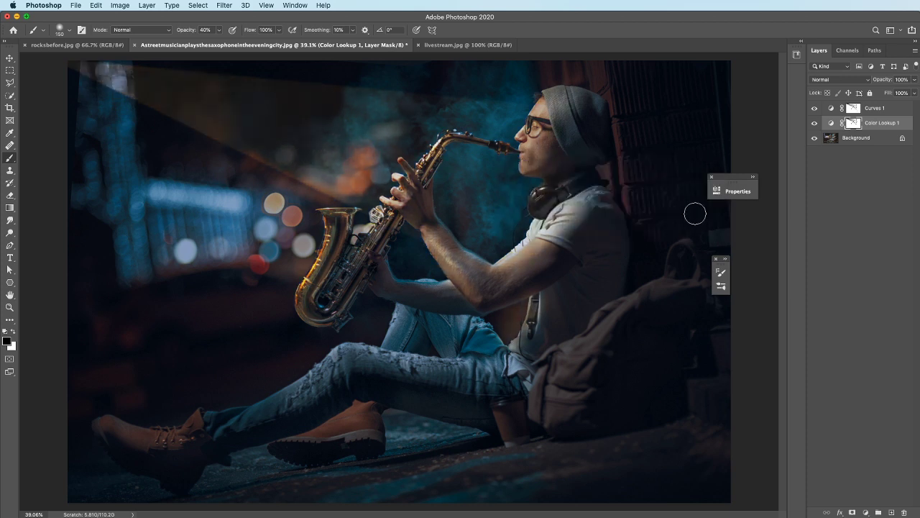
click(860, 110)
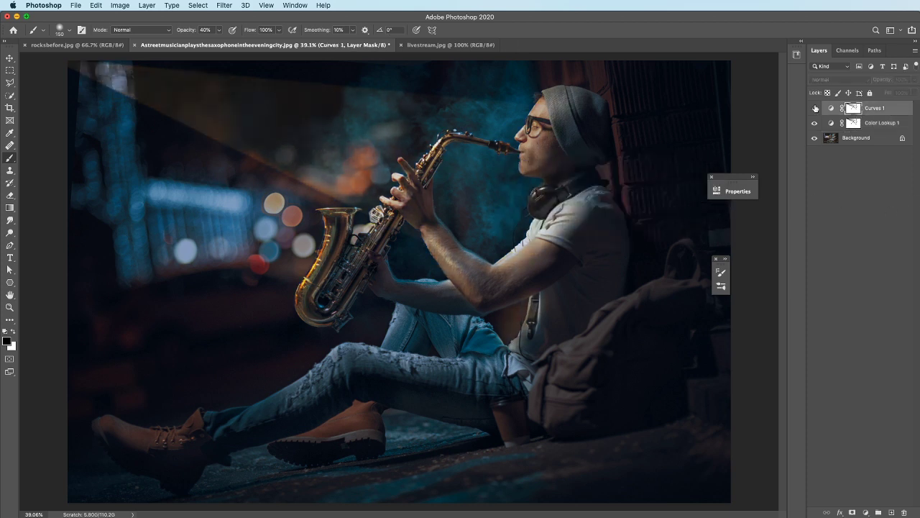
click(814, 108)
click(814, 108)
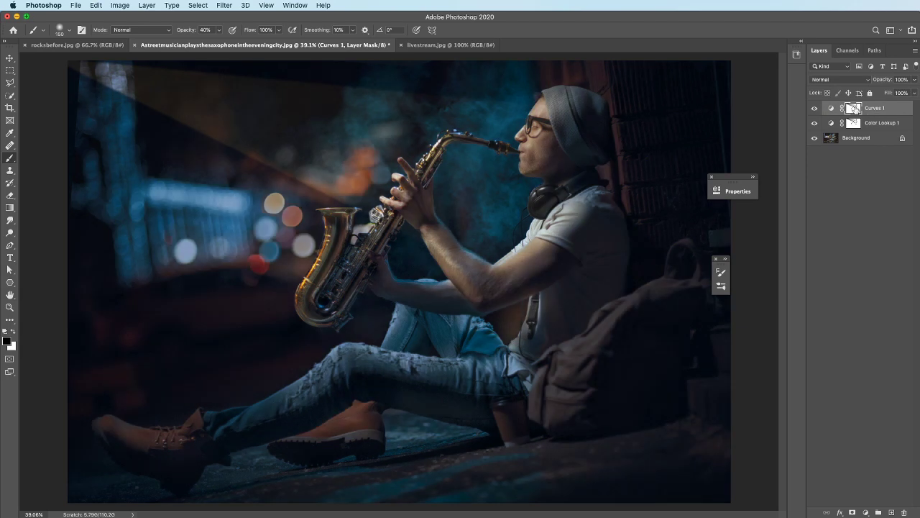
key(super+i)
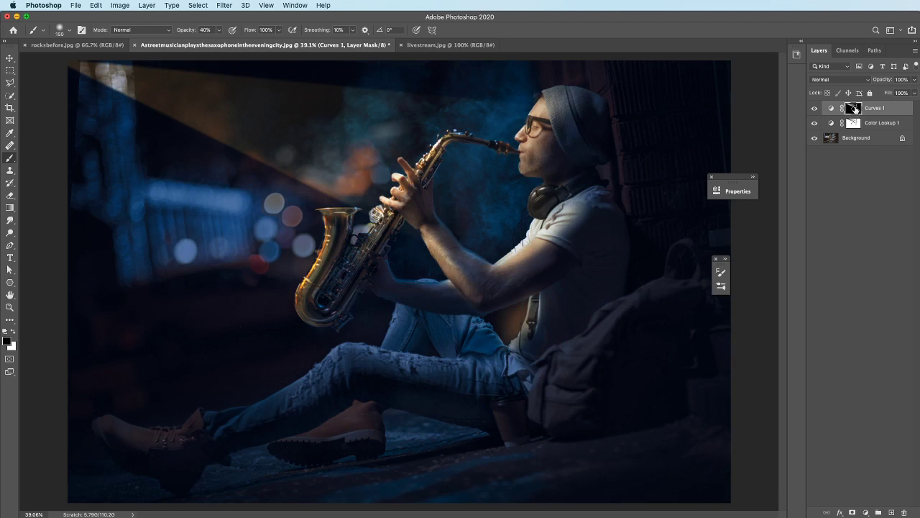
- Preview the image without Curves 1 and reduce that layer's opacity to 58%
click(815, 108)
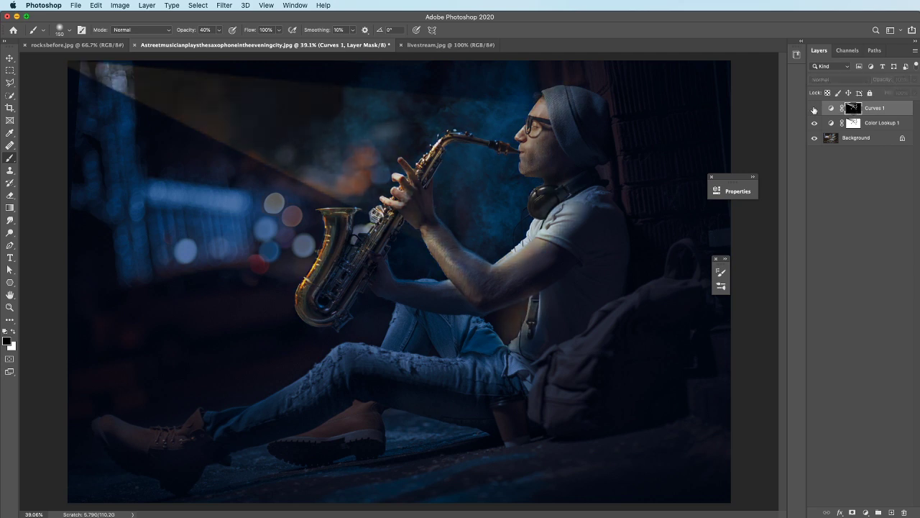
click(815, 108)
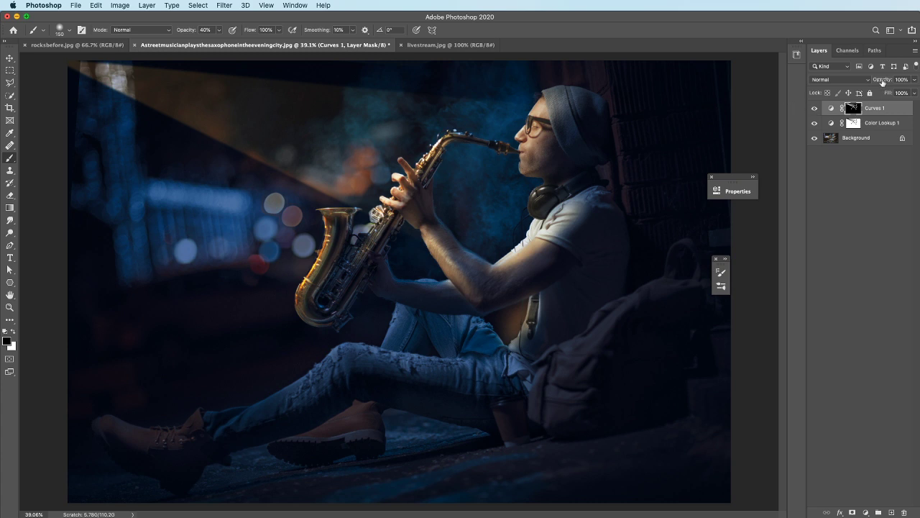
drag(883, 82, 862, 85)
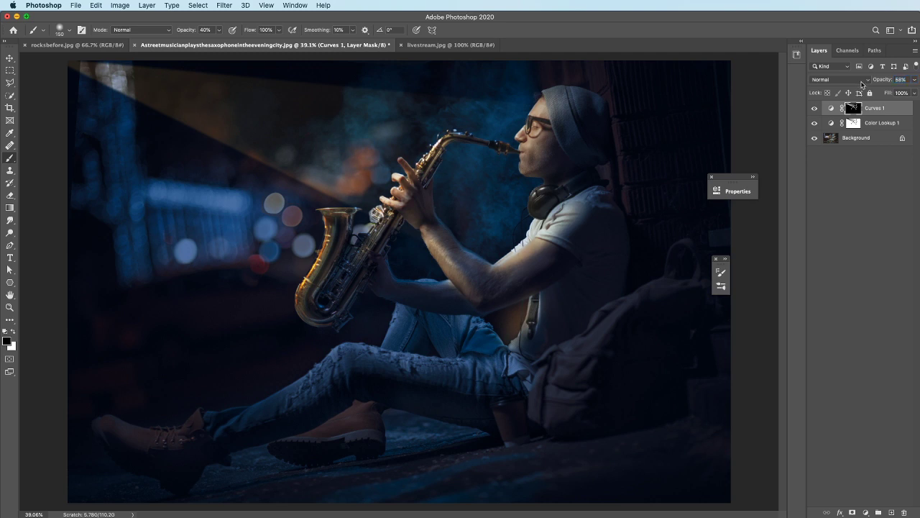
- Hide and show Color Lookup 1 and Curves 1 together to compare the edit with the original photo
click(815, 123)
click(815, 107)
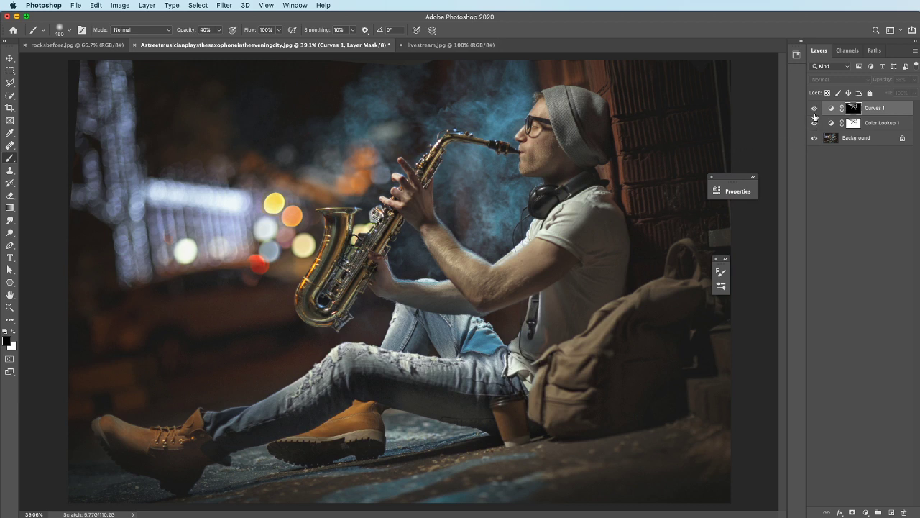
drag(814, 108, 782, 304)
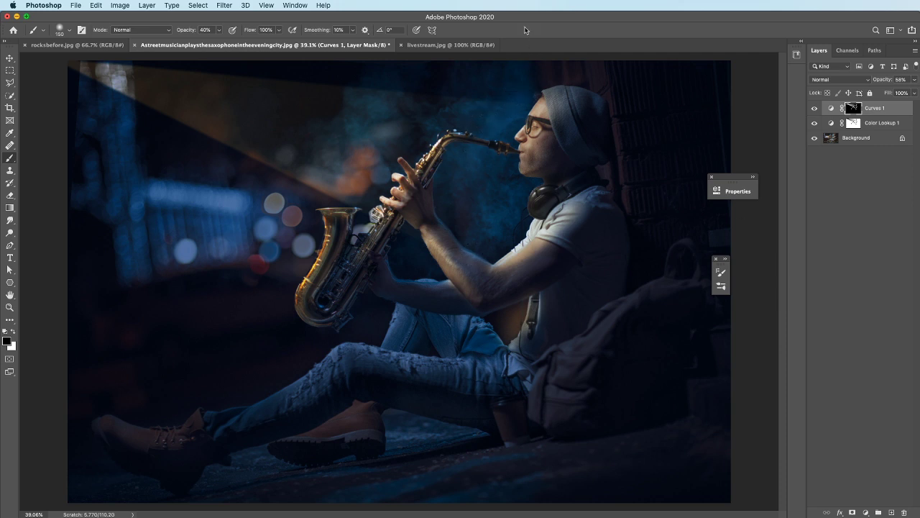
- Switch to the Move tool, shift the collapsed properties aside, and reset the Curves 1 mask to plain white, inverted to solid black
click(9, 58)
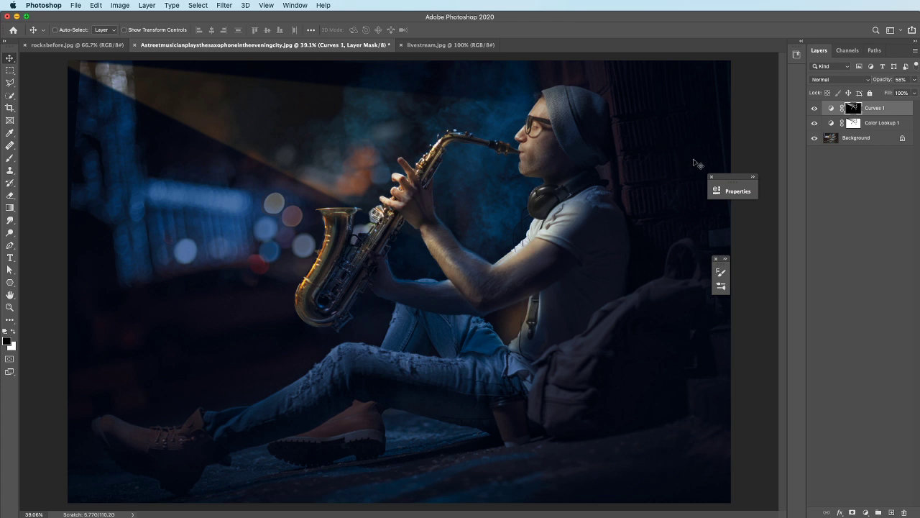
drag(738, 178, 765, 158)
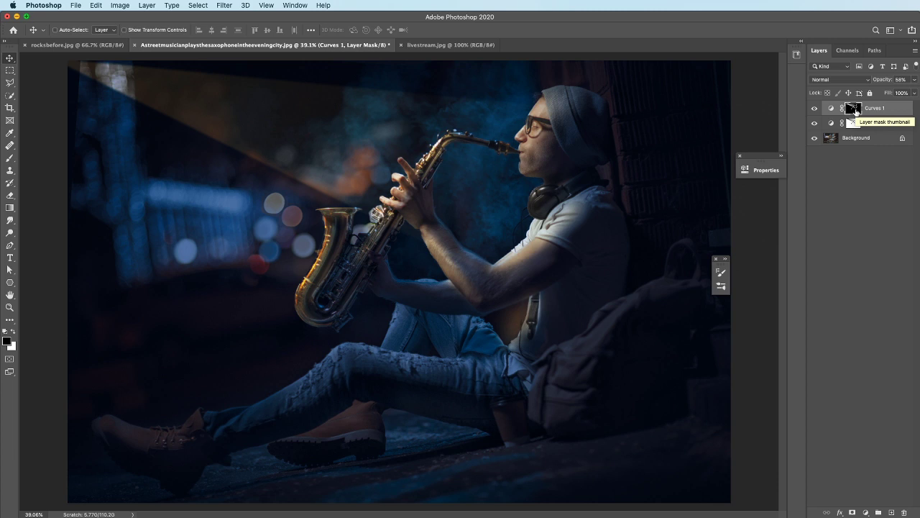
key(super+i)
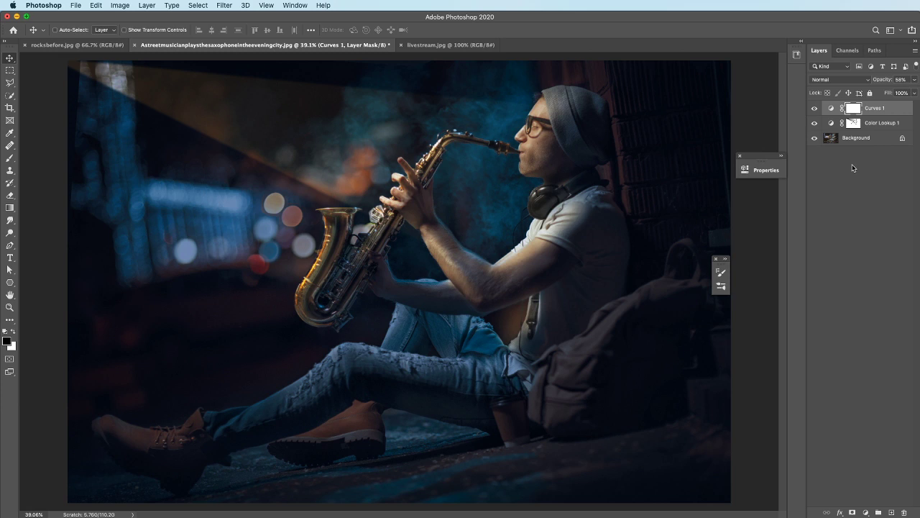
key(super+i)
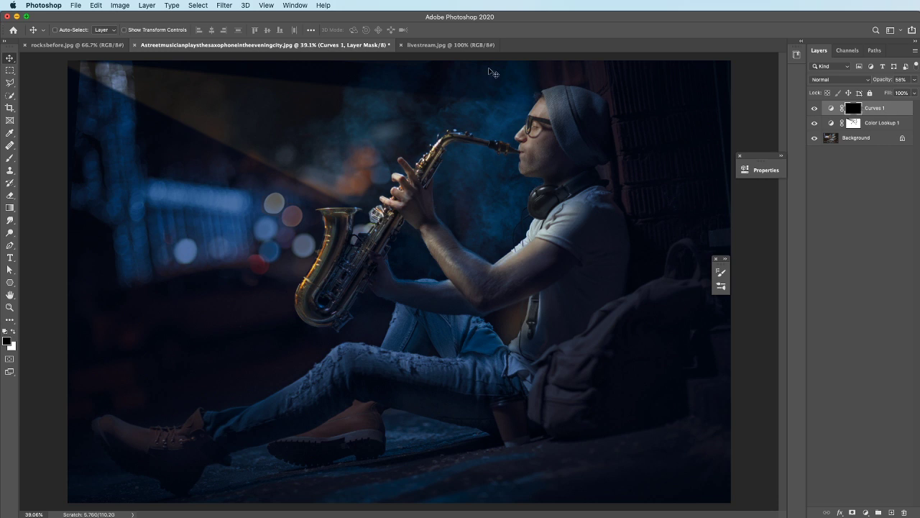
- Unlink the Curves 1 mask from its layer and move the solid black mask around the canvas
drag(107, 94, 243, 133)
click(842, 108)
drag(323, 124, 446, 169)
drag(243, 111, 496, 245)
- Hide Curves 1 and Color Lookup 1 and duplicate the Background layer
click(856, 138)
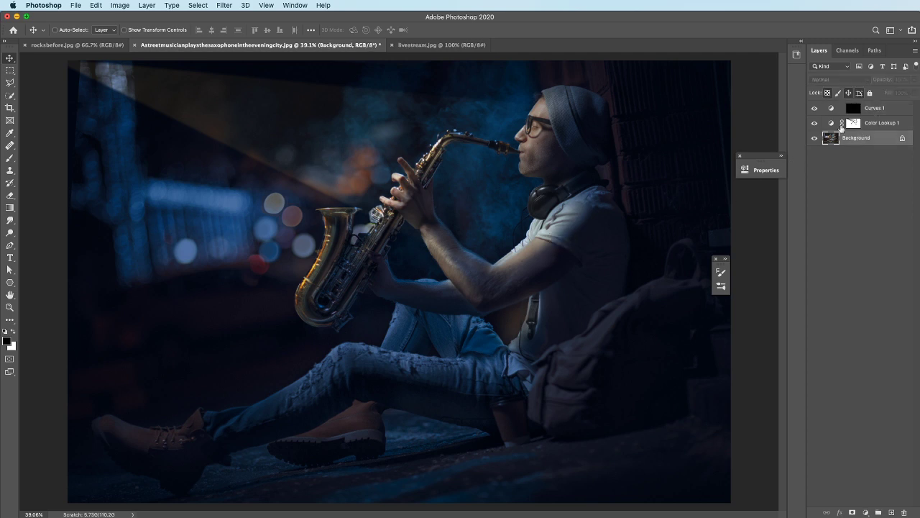
drag(815, 108, 815, 123)
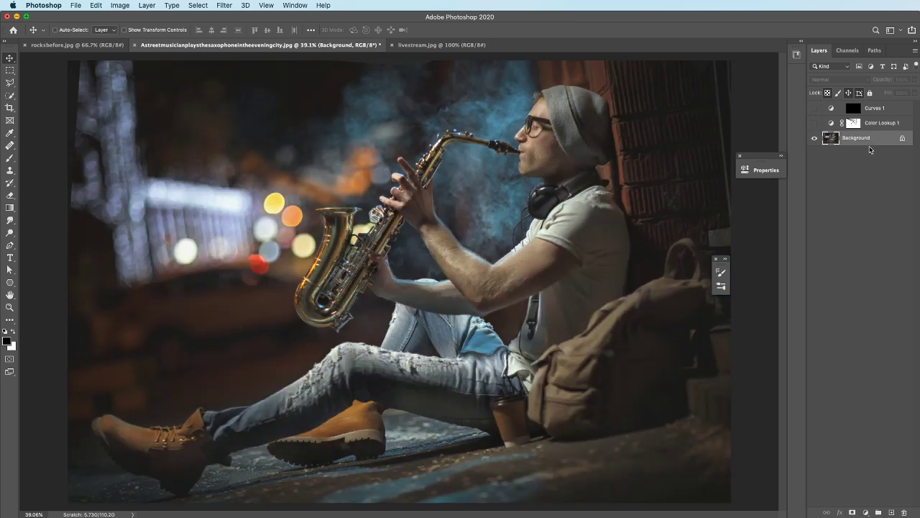
key(super+j)
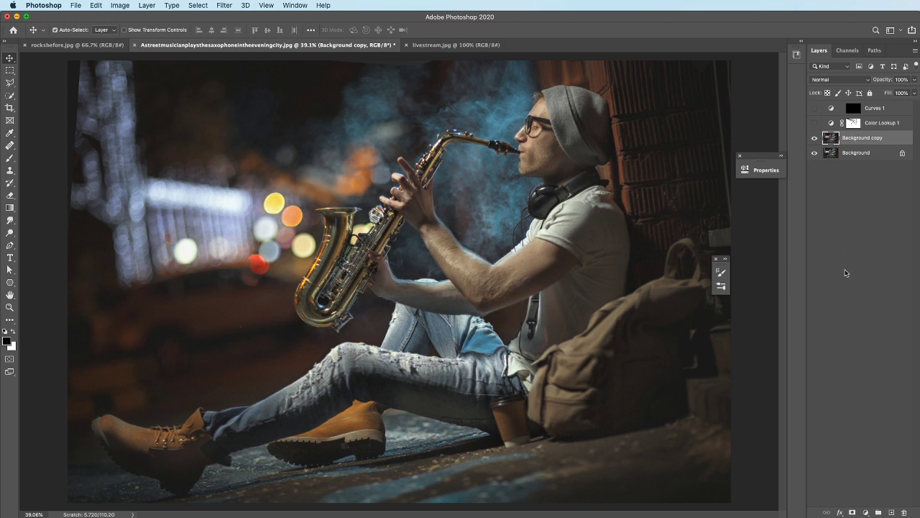
- Try filling Background copy with white and shifting it diagonally beneath the visible adjustment layers, and undo those changes
key(super+BackSpace)
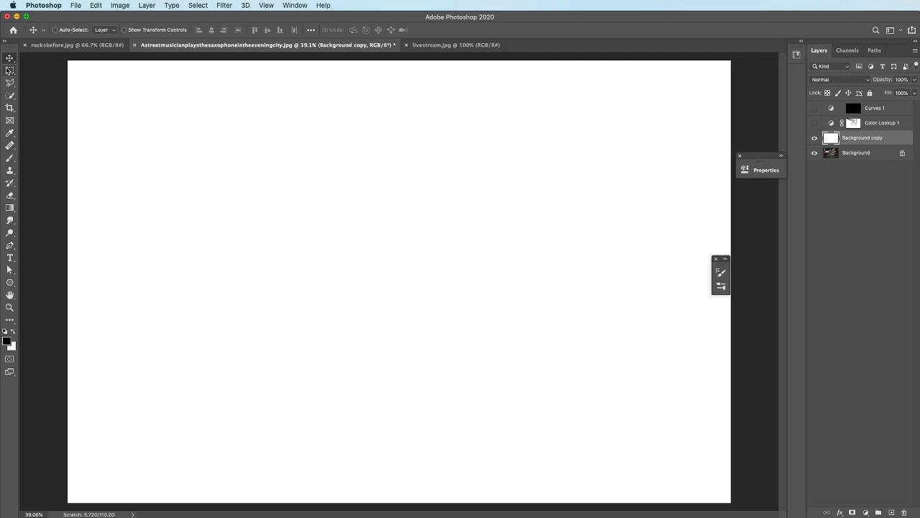
drag(384, 158, 442, 190)
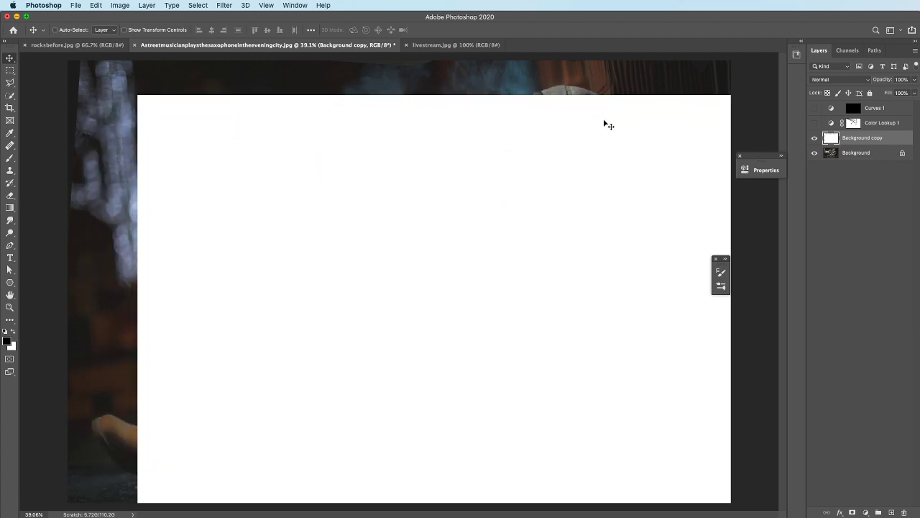
drag(815, 108, 815, 123)
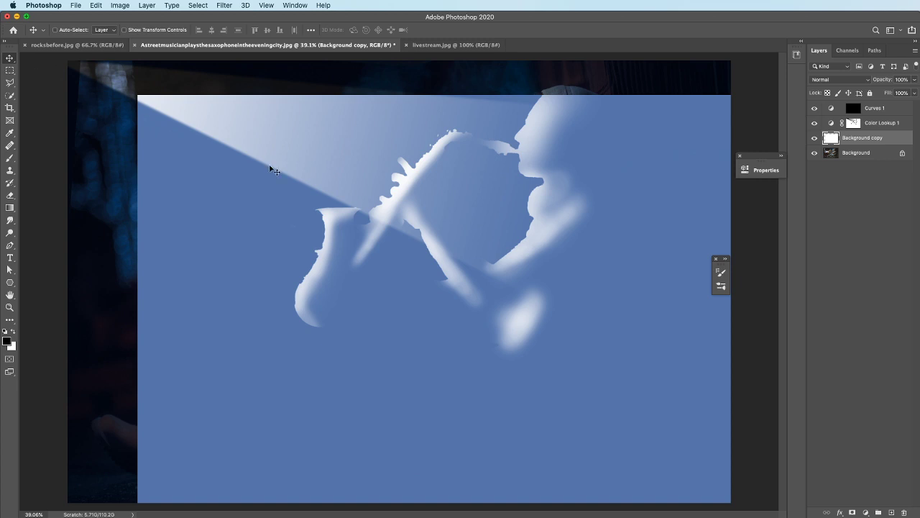
key(super+z)
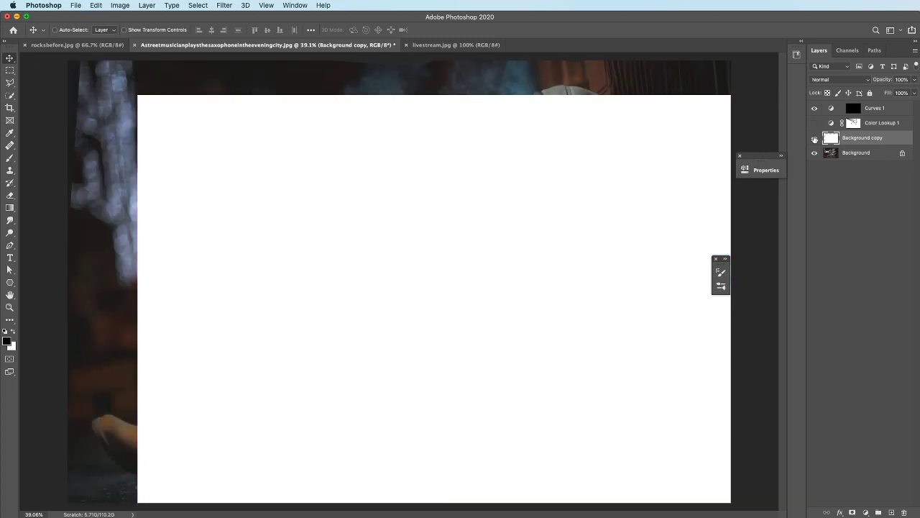
click(815, 123)
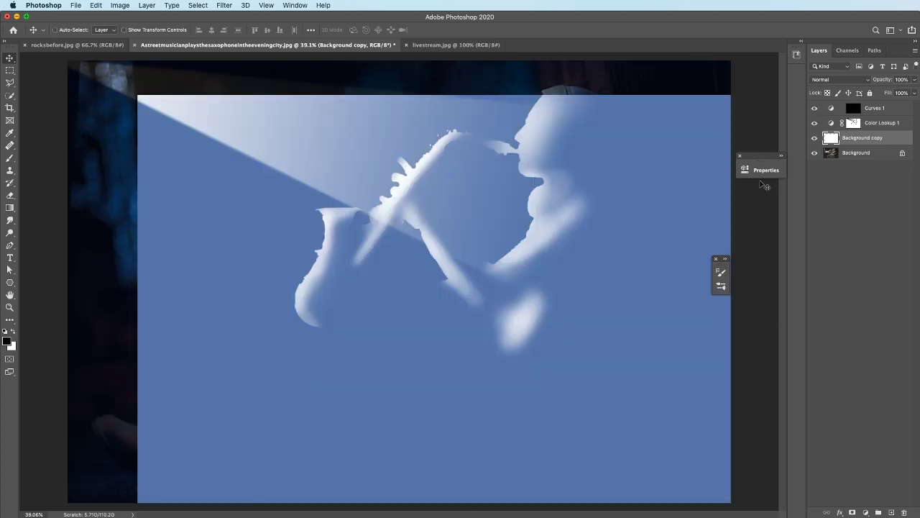
key(super+z)
key(super+z)
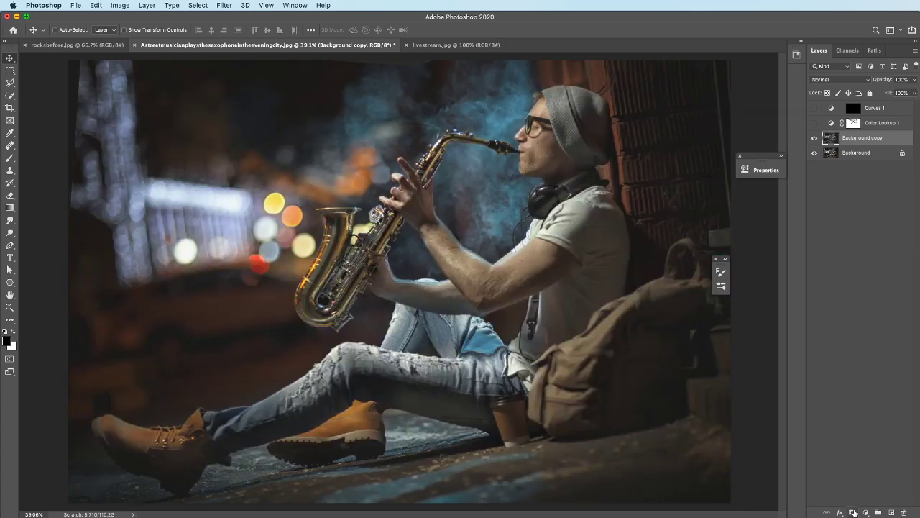
- Add a layer mask to Background copy, invert it to solid black, and check the masking with the Background layer hidden
click(854, 512)
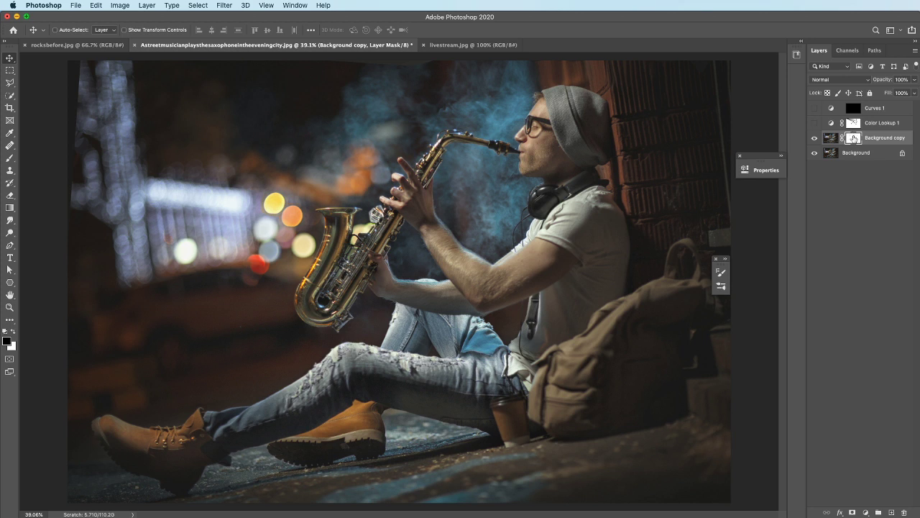
key(super+i)
key(super)
key(super+i)
key(super+i)
click(815, 152)
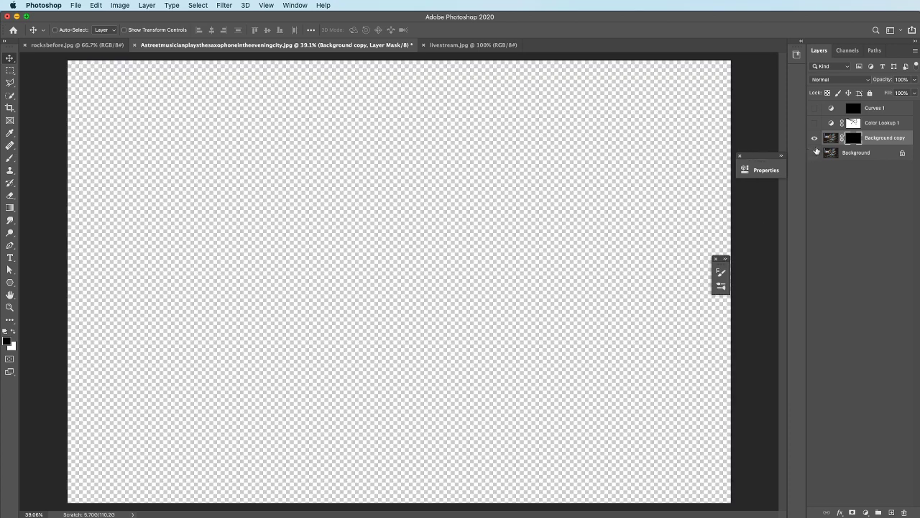
click(817, 153)
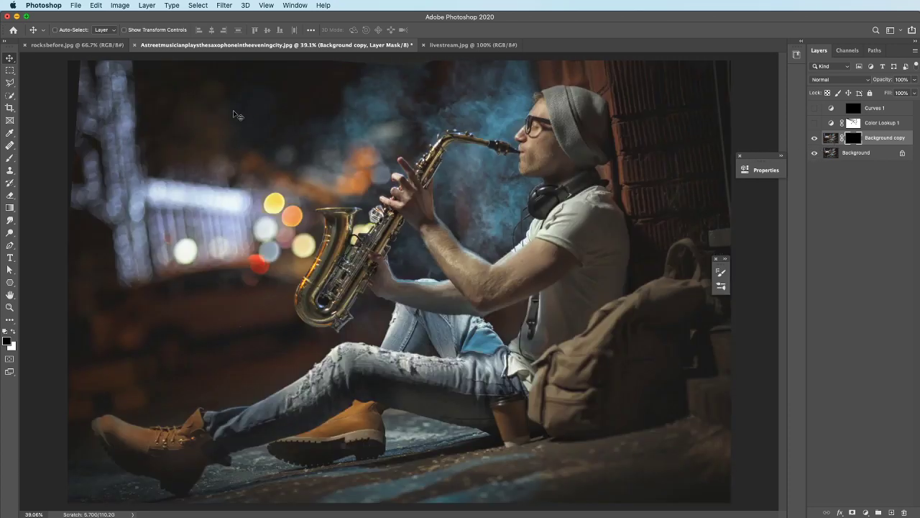
- Move Background copy diagonally with its mask, and apply an extreme high-contrast Levels adjustment to the layer's image
drag(232, 107, 298, 152)
click(832, 138)
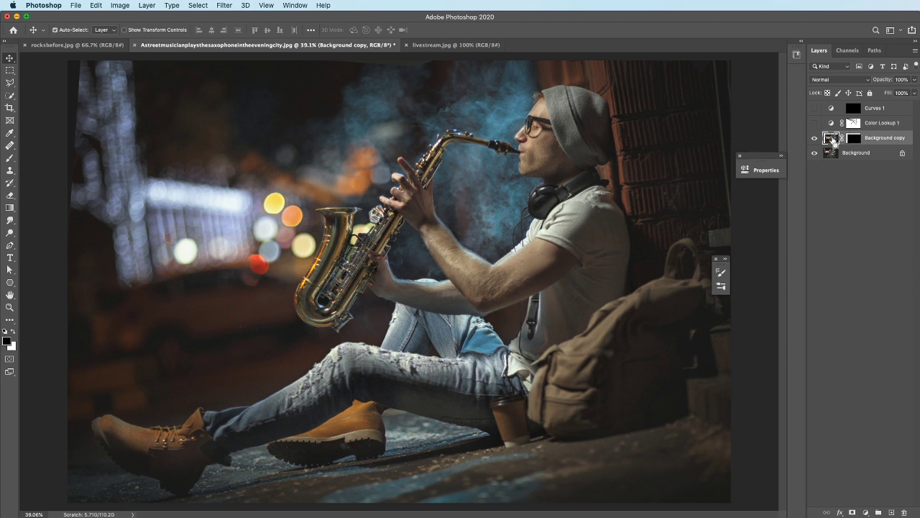
key(ctrl+l)
mouse_move(918, 249)
mouse_down()
mouse_move(893, 253)
mouse_move(919, 253)
mouse_up()
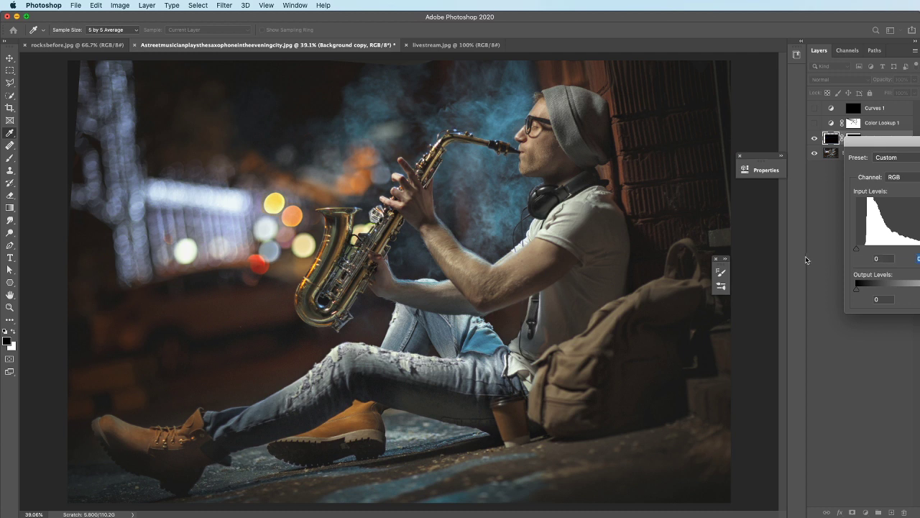
text(108)
key(Return)
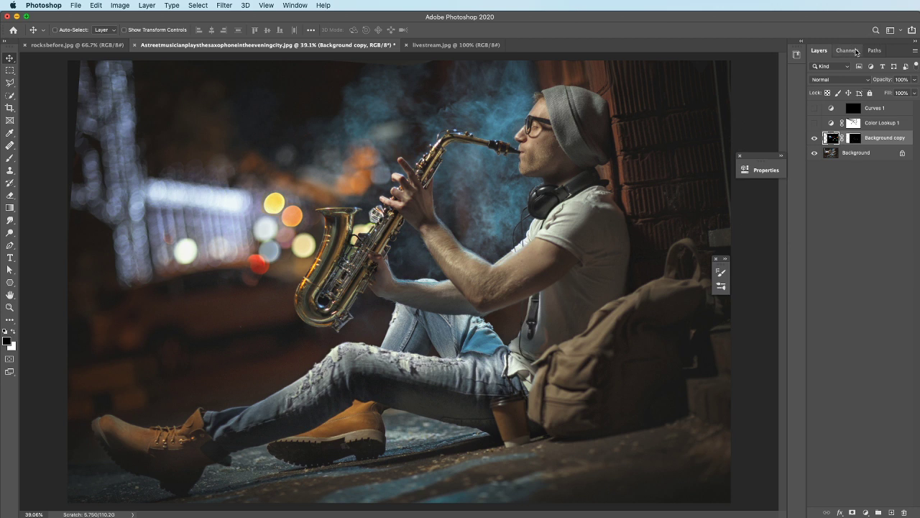
- Set the layer thumbnails to the largest size in the Layers Panel Options
click(915, 54)
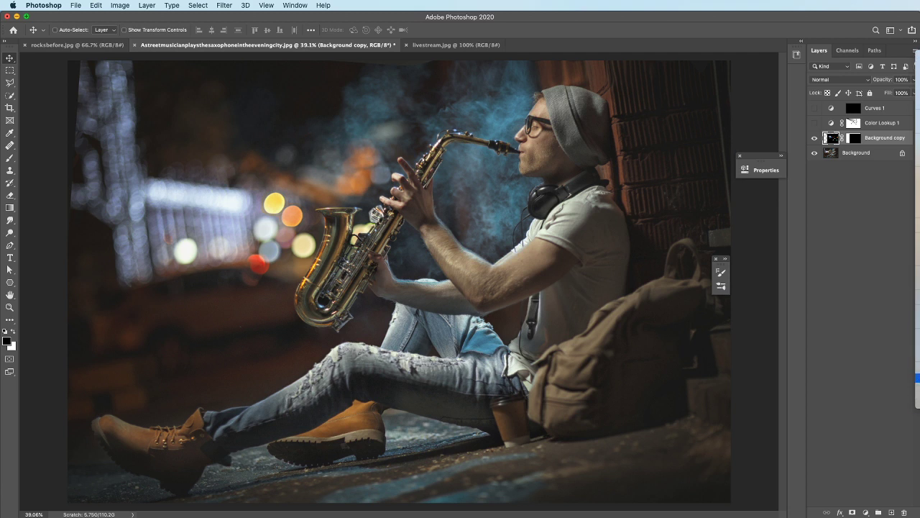
click(917, 378)
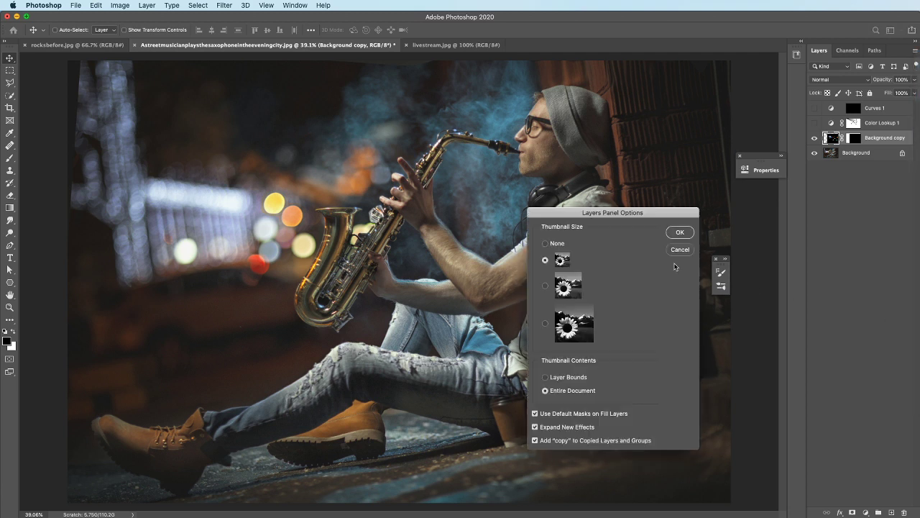
click(545, 323)
click(685, 233)
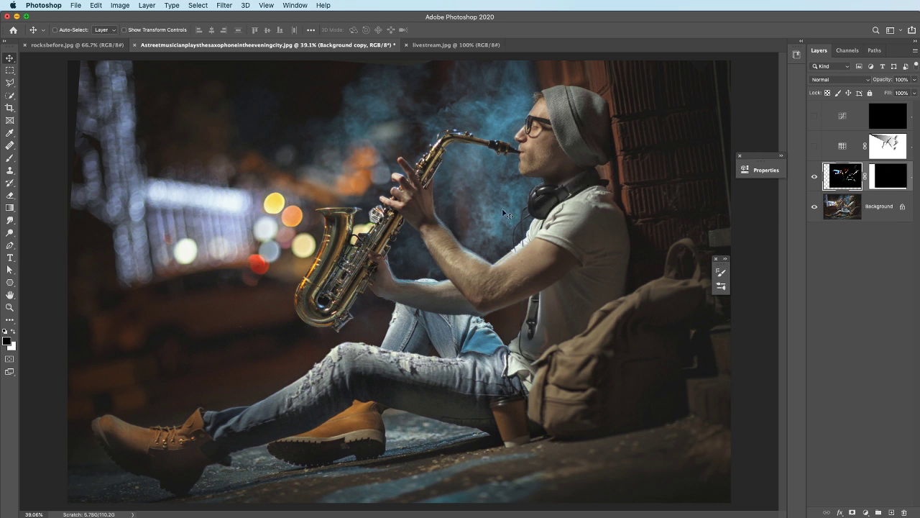
- Invert the Background copy mask to white and shift the linked layer and mask together horizontally
drag(504, 210, 403, 218)
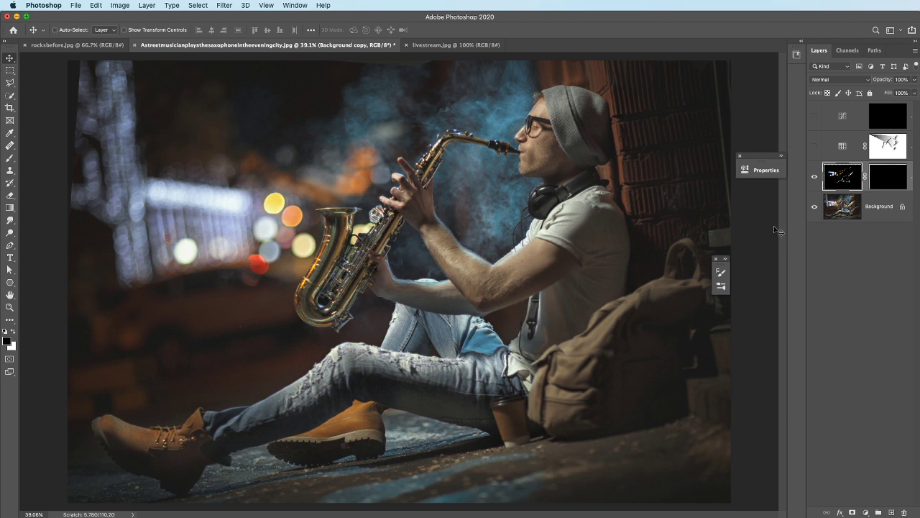
click(887, 180)
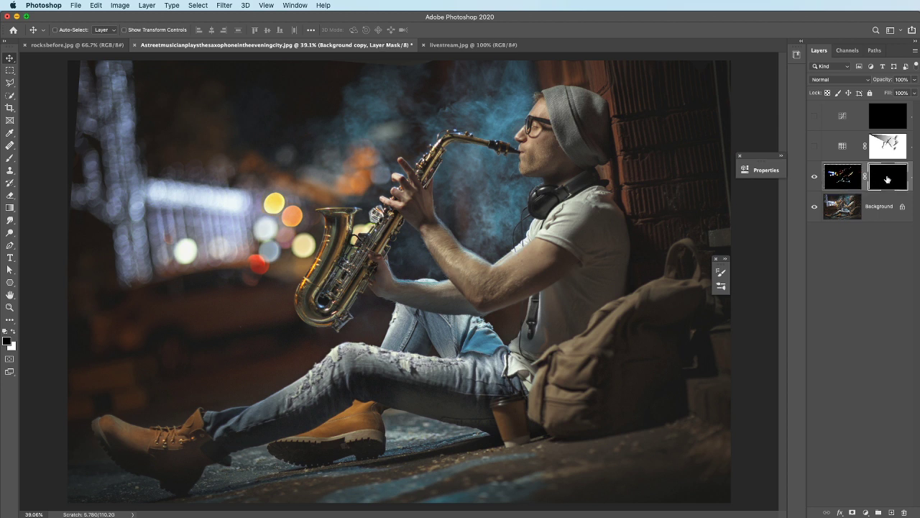
key(ctrl+i)
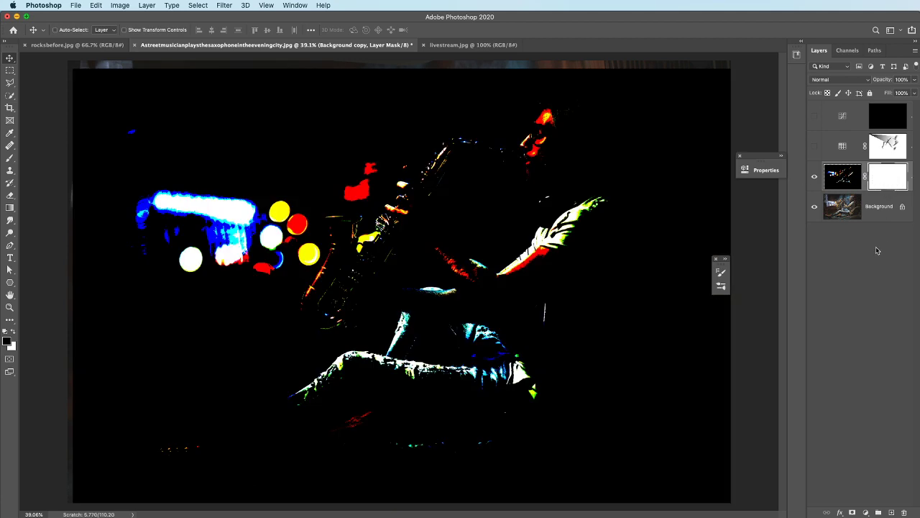
drag(363, 169, 387, 167)
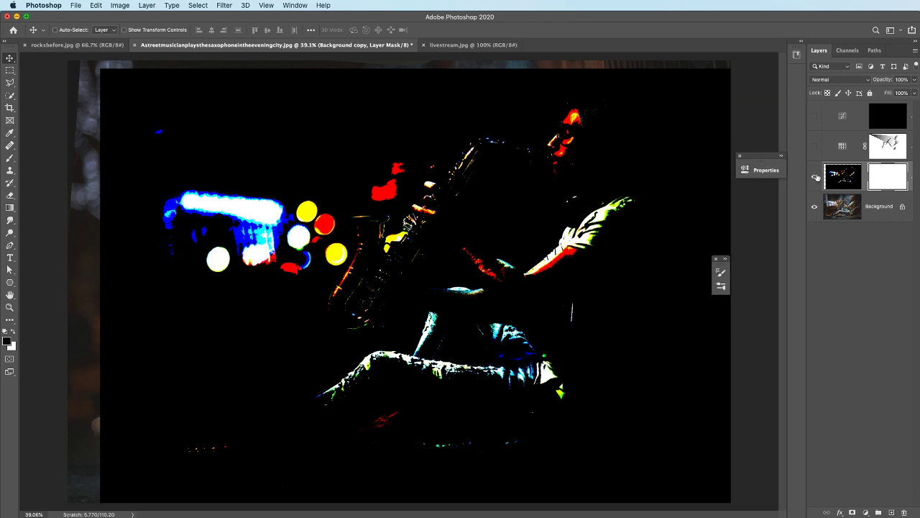
click(859, 178)
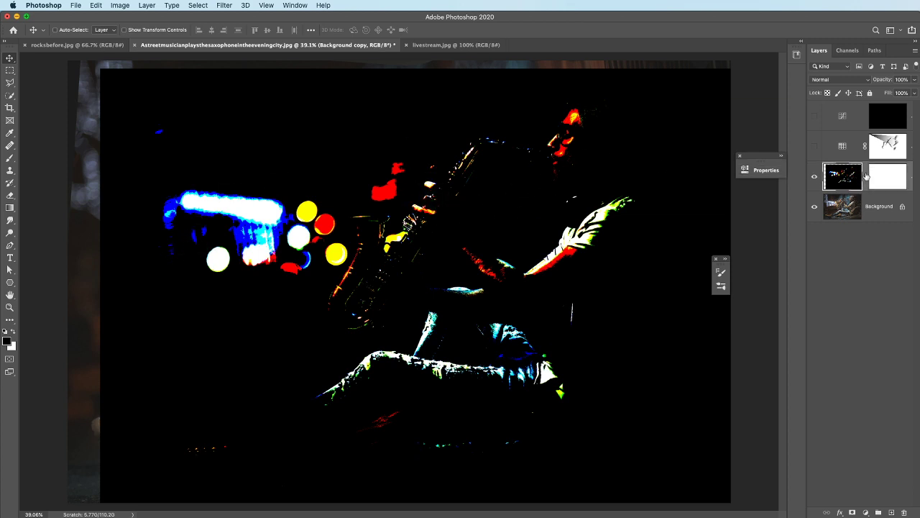
click(890, 179)
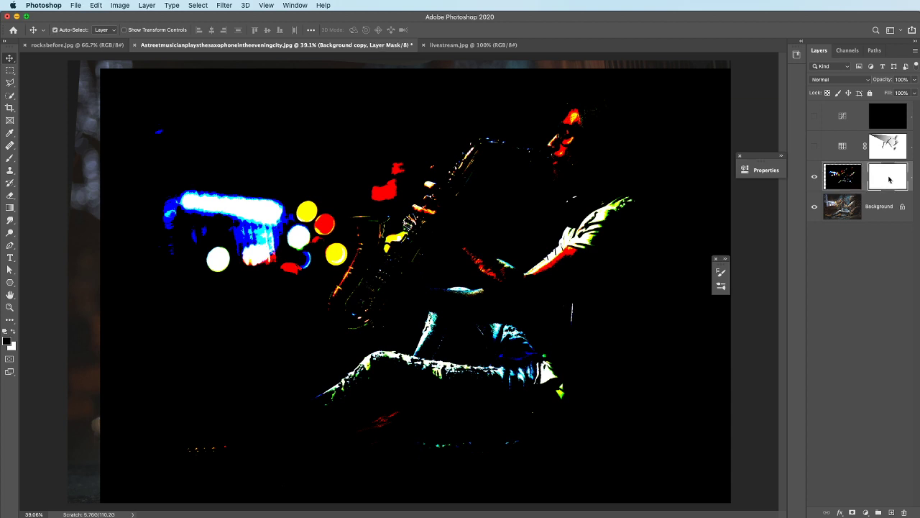
- Switch the Background copy mask repeatedly between black and white to compare the layer hidden and revealed
key(super+i)
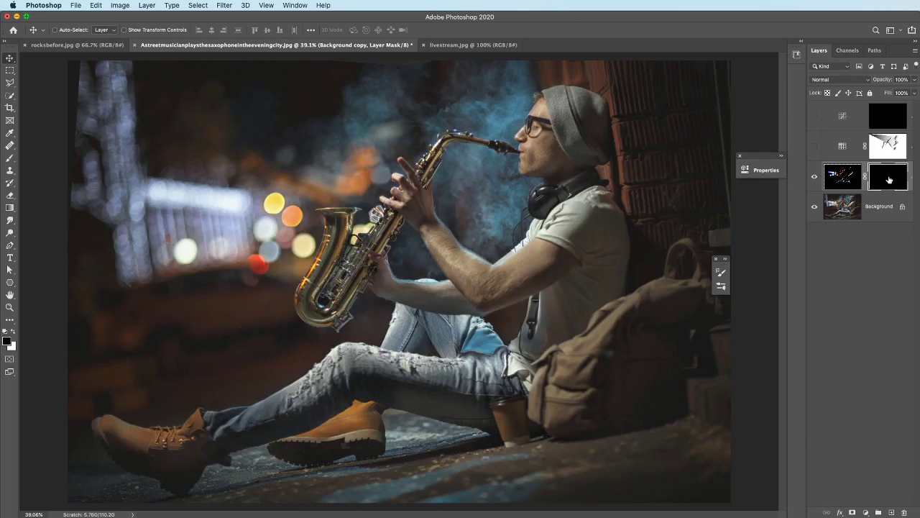
key(super+i)
key(super+i)
key(super+i)
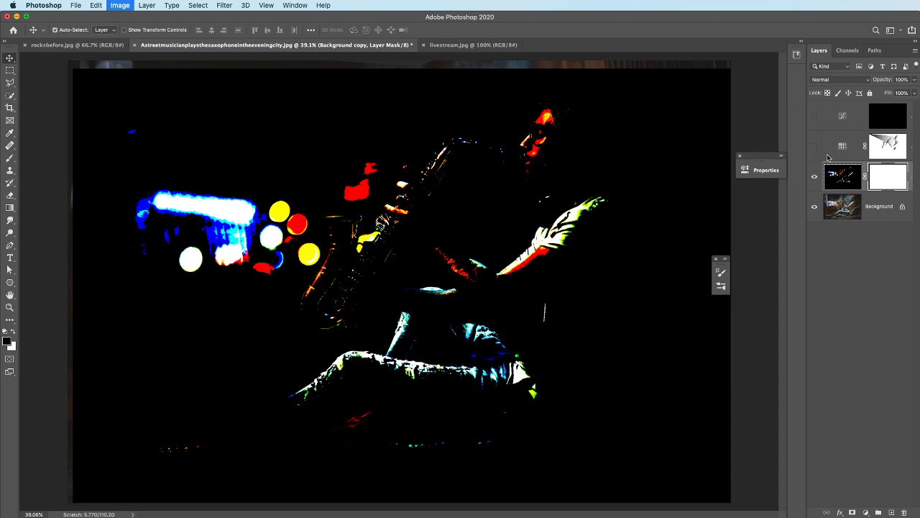
key(super+i)
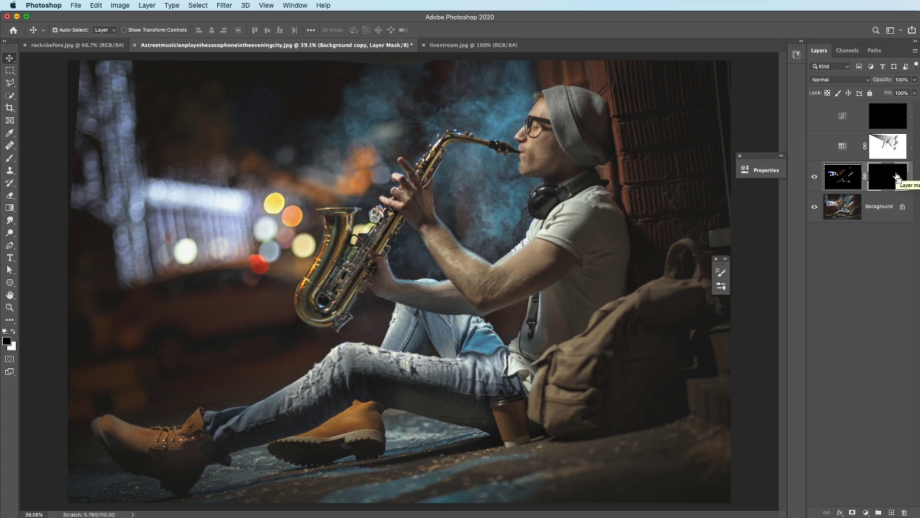
key(super+i)
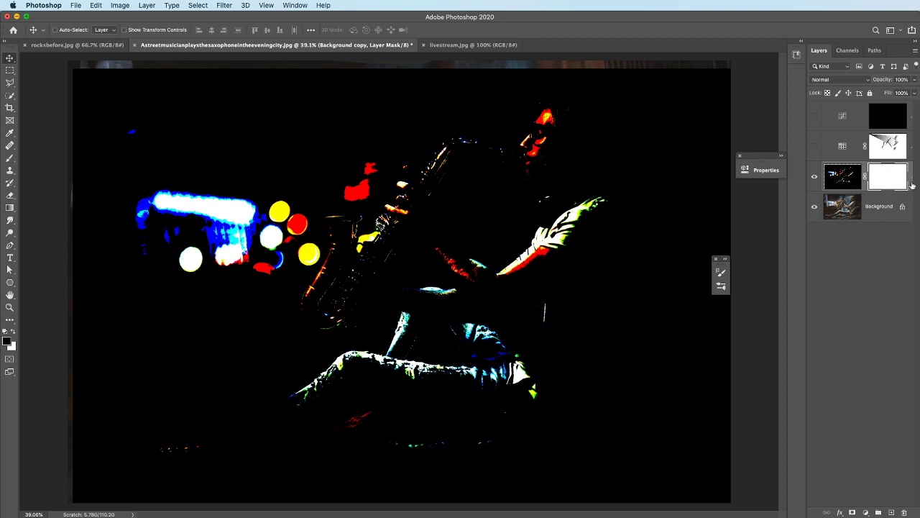
- Reposition Background copy, delete its mask without applying it, and add a new white layer mask
drag(421, 200, 387, 173)
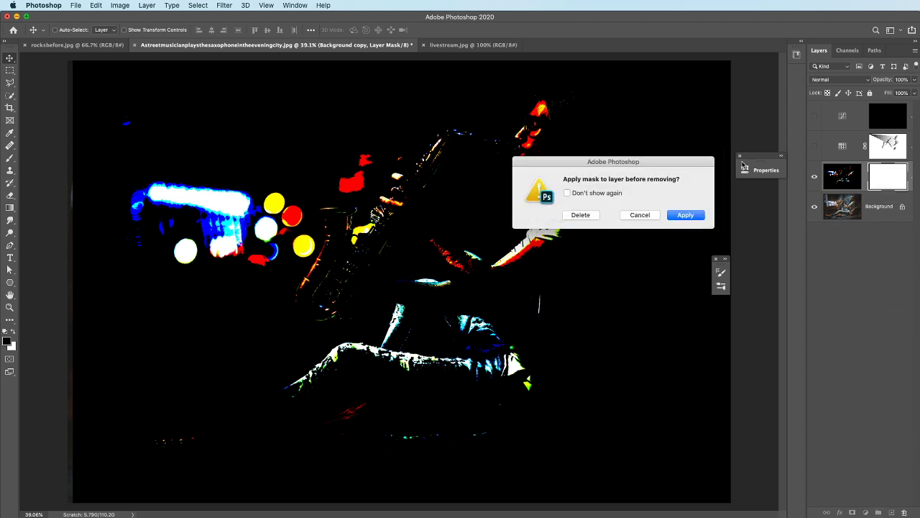
click(576, 218)
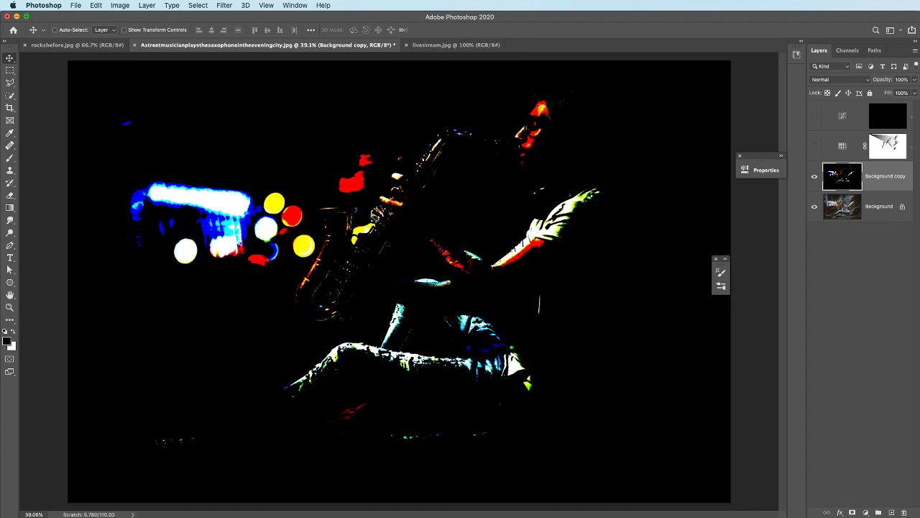
click(852, 512)
- Invert the new Background copy mask to black and back to white
mouse_move(544, 179)
mouse_down()
mouse_move(599, 232)
mouse_move(543, 180)
mouse_up()
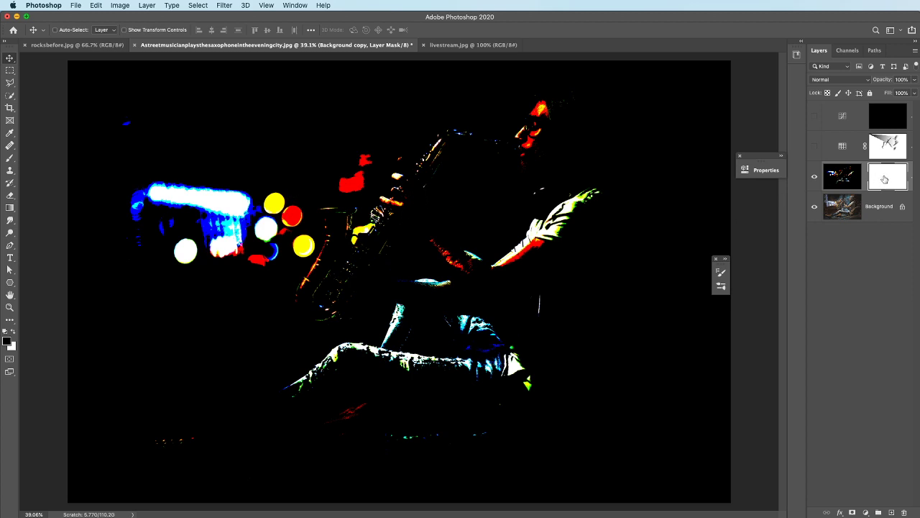
key(super+i)
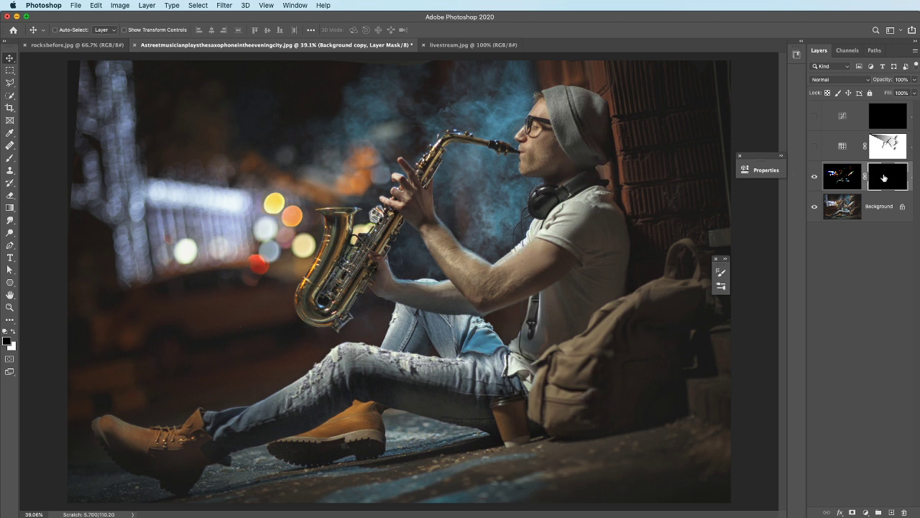
key(super+i)
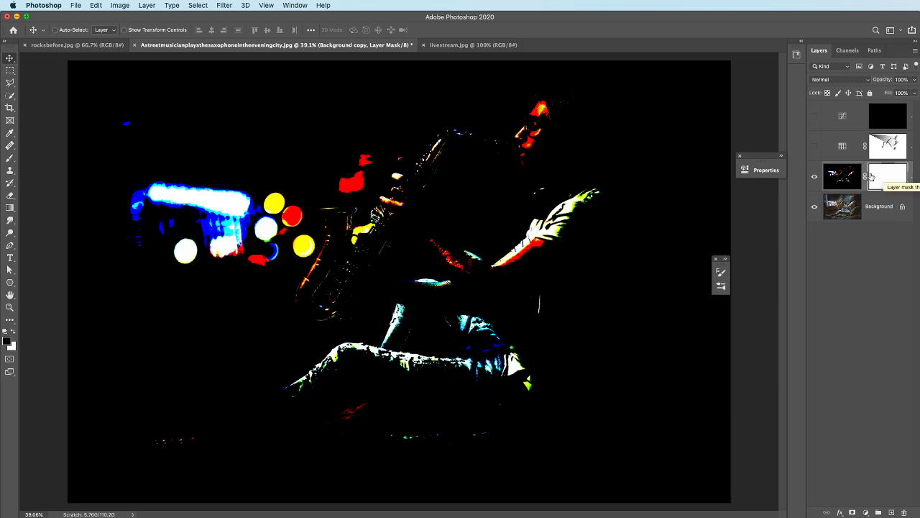
- Unlink the Background copy mask from the layer and move the mask alone down and back up
click(855, 178)
click(871, 177)
click(860, 178)
click(871, 178)
drag(620, 169, 627, 233)
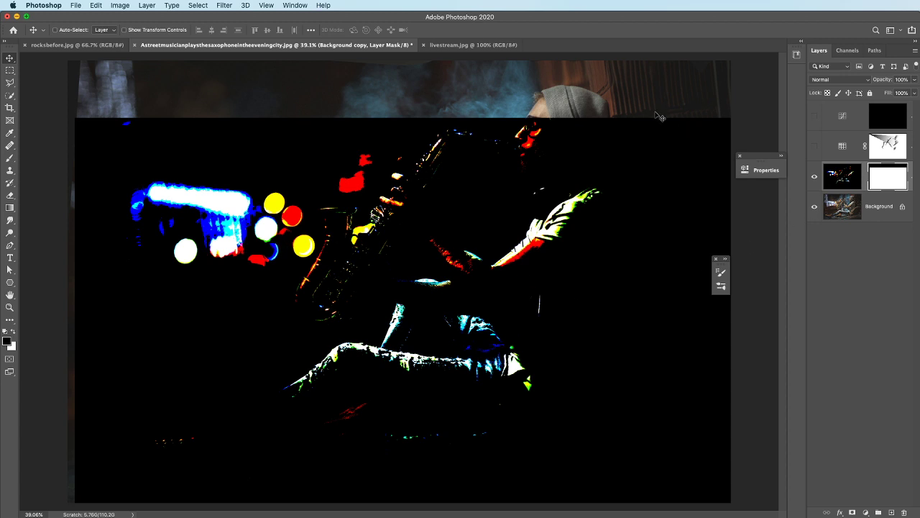
drag(439, 149, 423, 90)
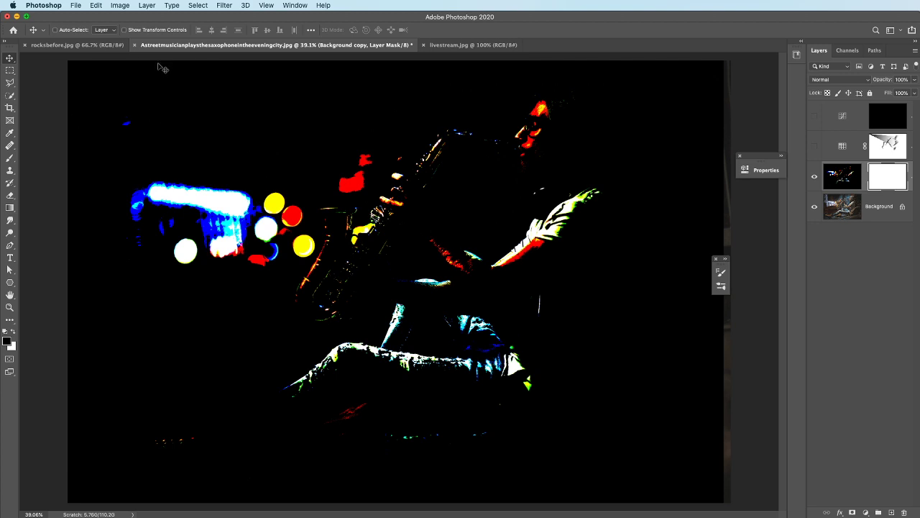
- Close the saxophonist document without saving and bring up rocksbefore.jpg with the whole photo in view
click(137, 45)
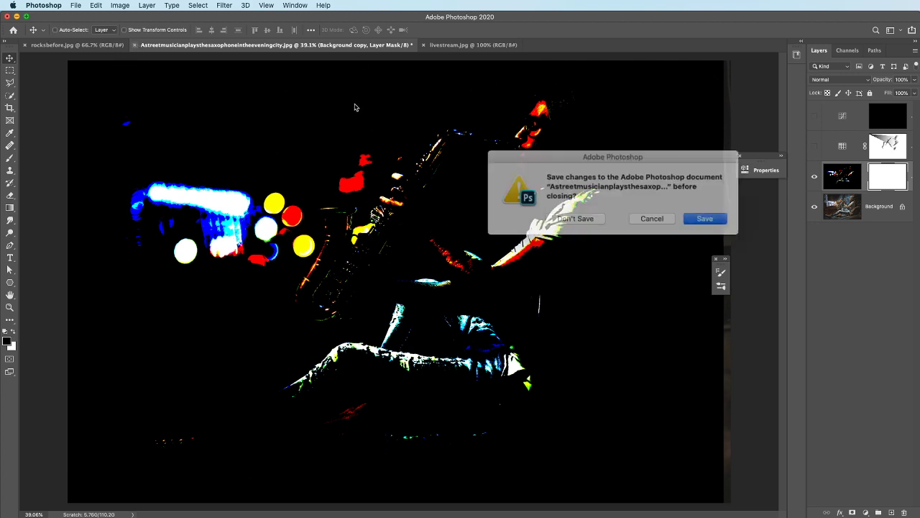
click(574, 218)
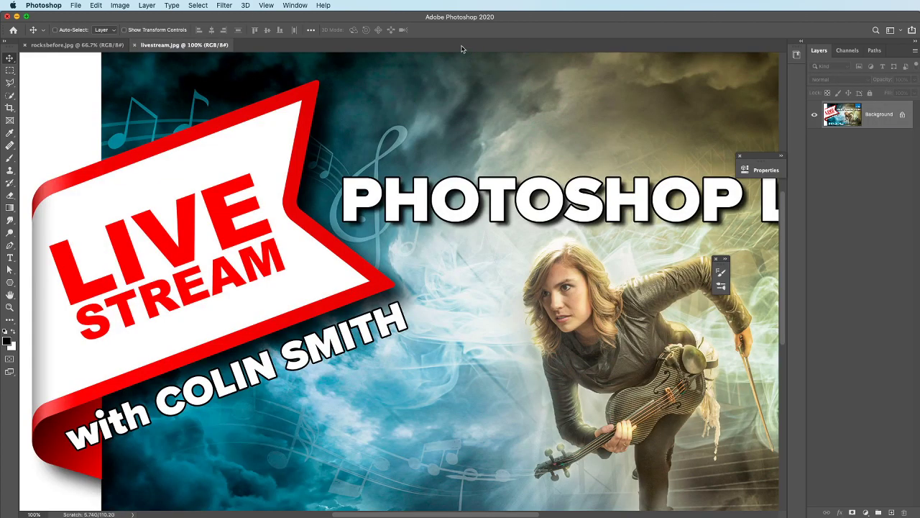
click(75, 45)
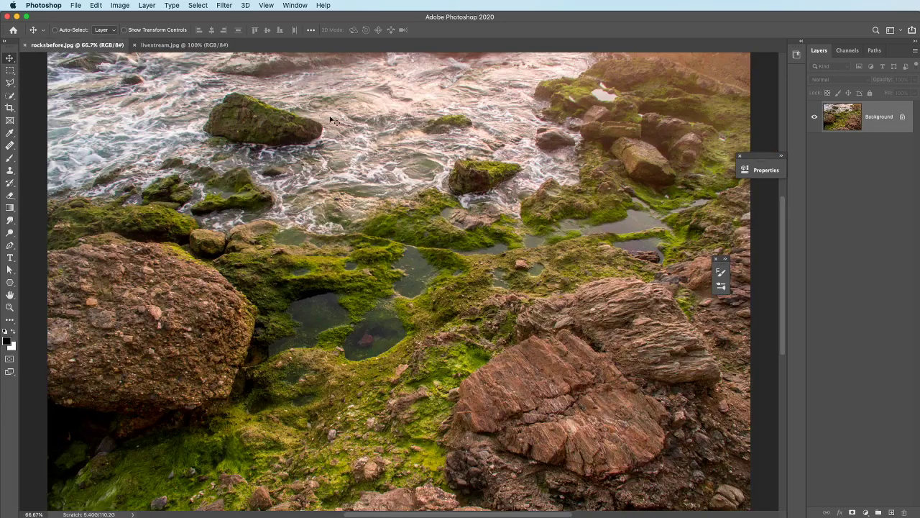
scroll(365, 167, down, 2)
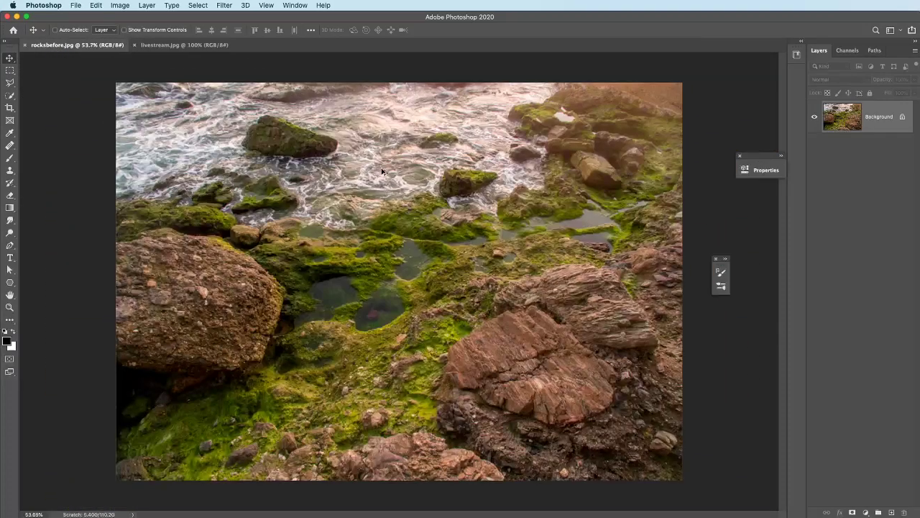
scroll(383, 172, down, 1)
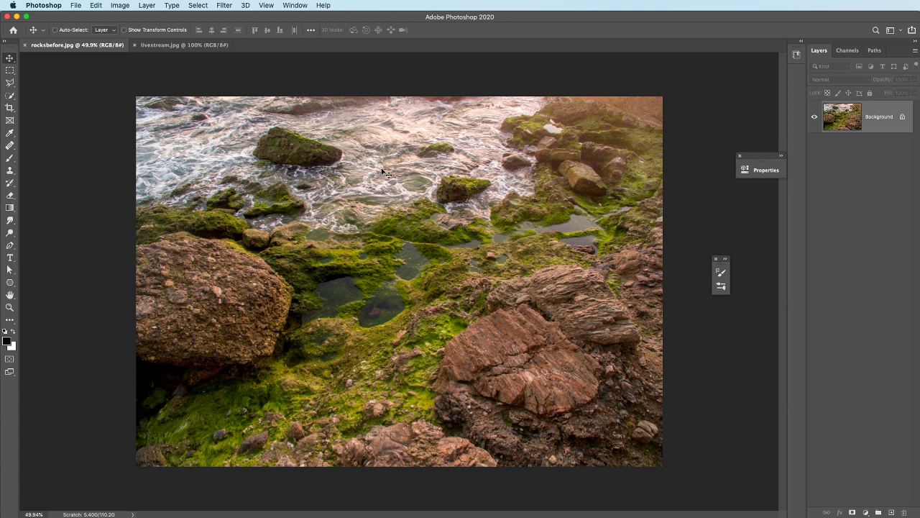
scroll(384, 172, up, 2)
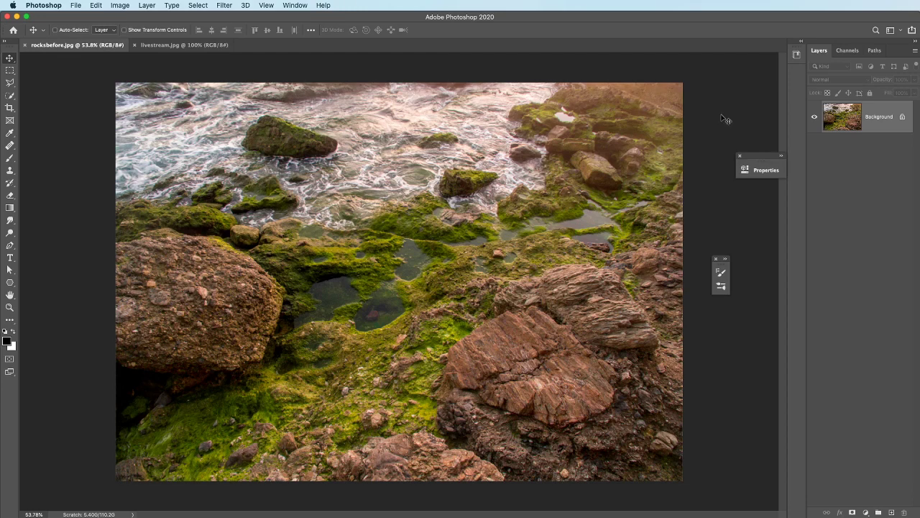
- Show the Actions panel, enlarge and reposition it beside the layers, and collapse the Rim Light action and Christmas Wish 2019 set
click(298, 5)
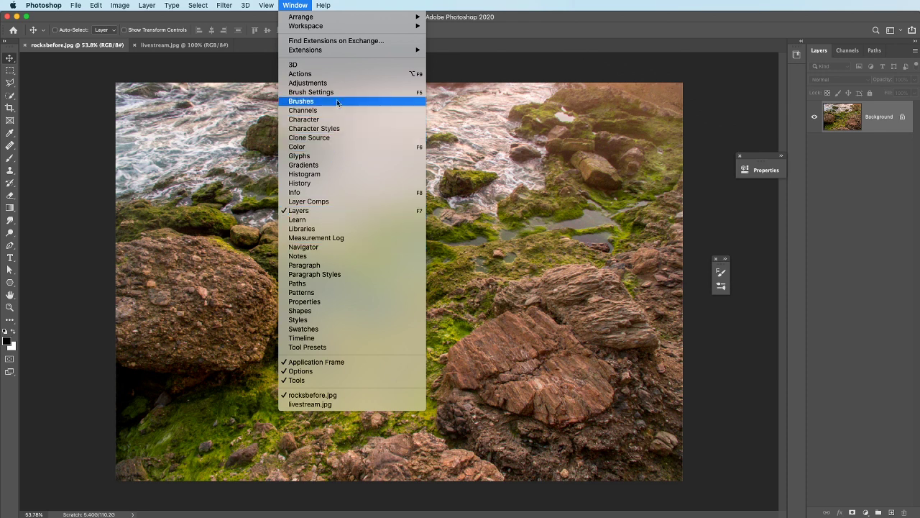
click(337, 74)
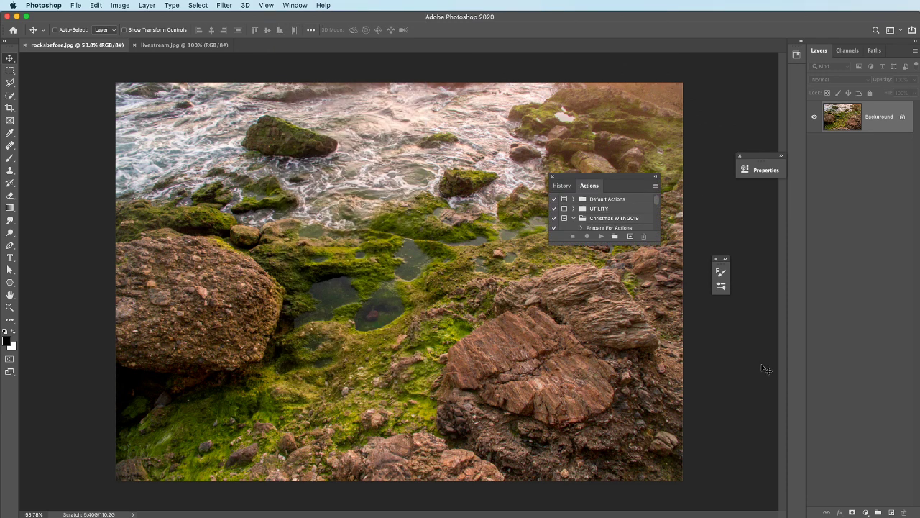
drag(661, 243, 682, 474)
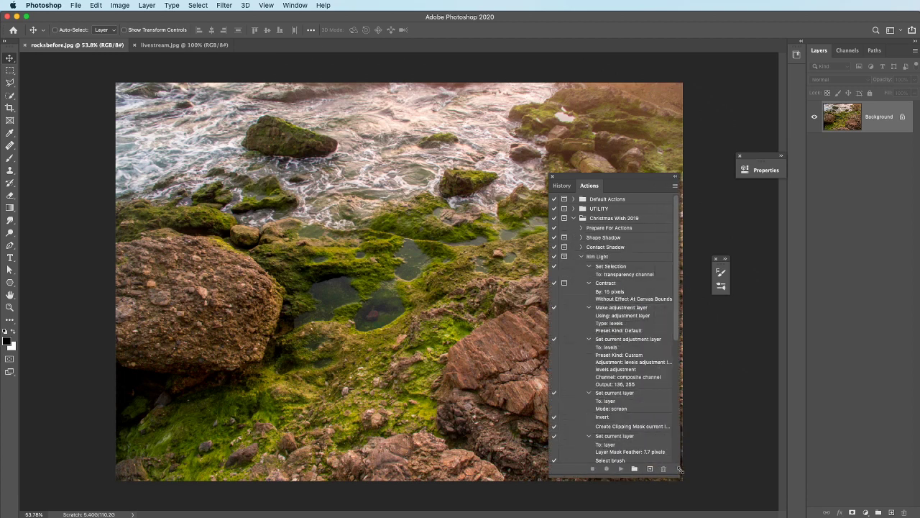
click(581, 257)
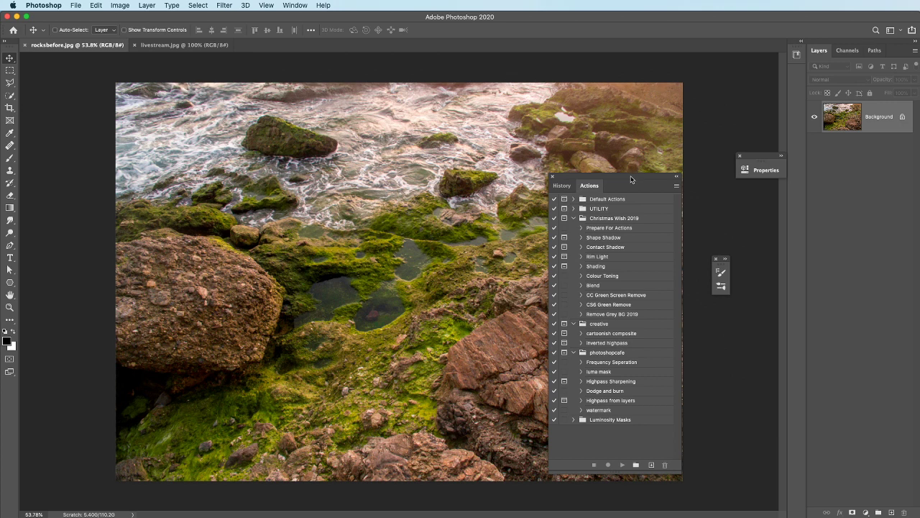
drag(637, 177, 697, 78)
drag(743, 157, 808, 194)
click(807, 192)
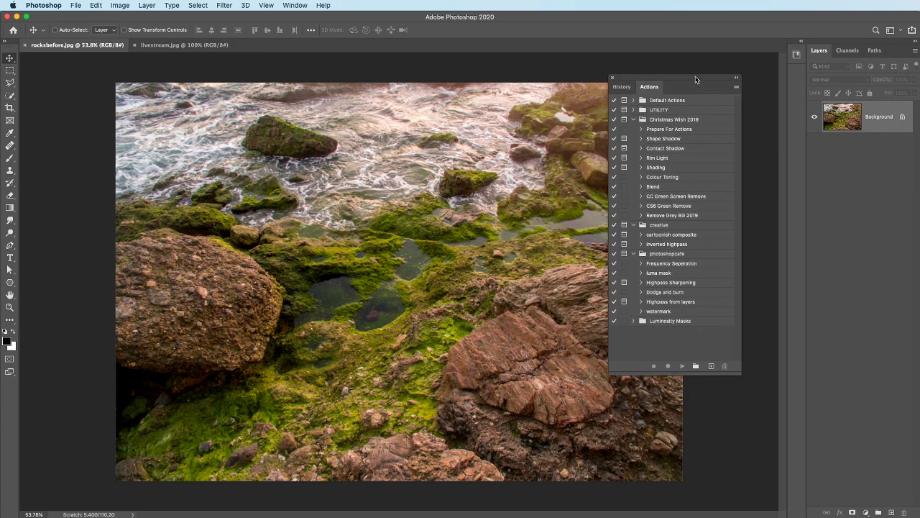
drag(694, 81, 745, 60)
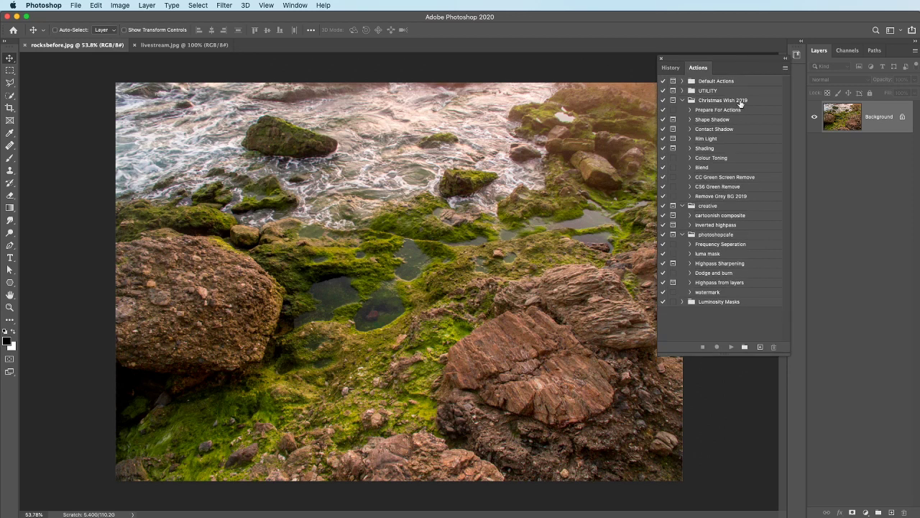
click(682, 100)
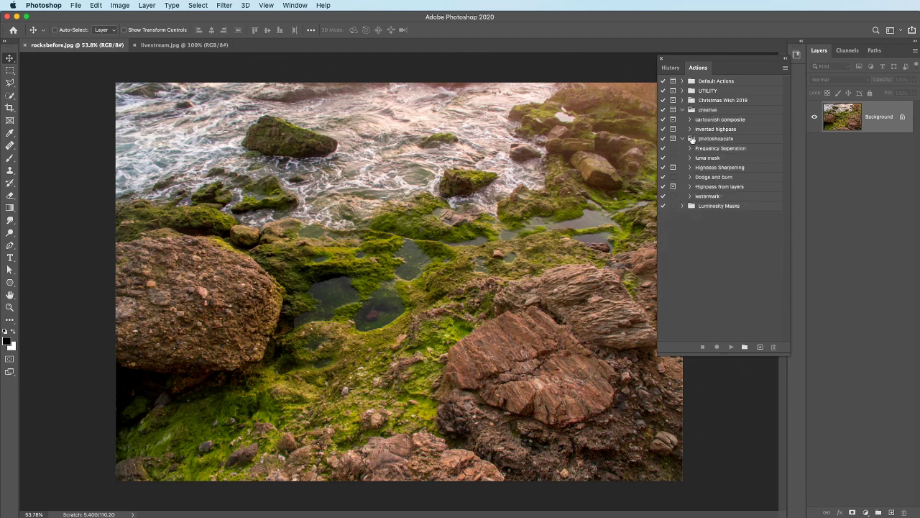
- Create a new action named db in the photoshopcafe set and start recording it
click(693, 138)
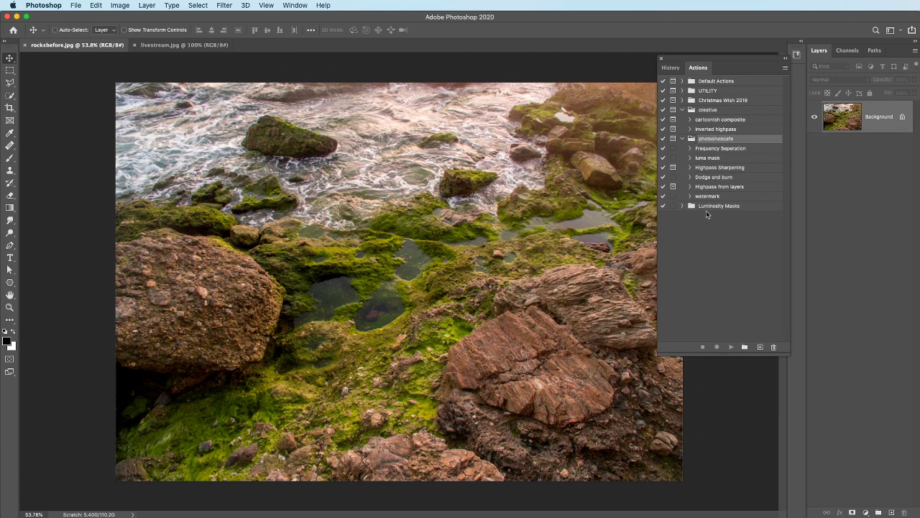
click(761, 347)
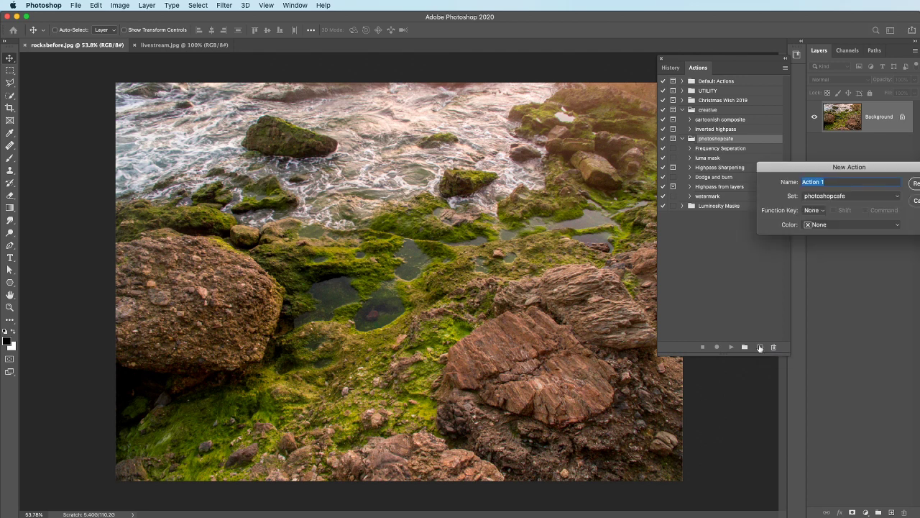
text(db)
click(917, 183)
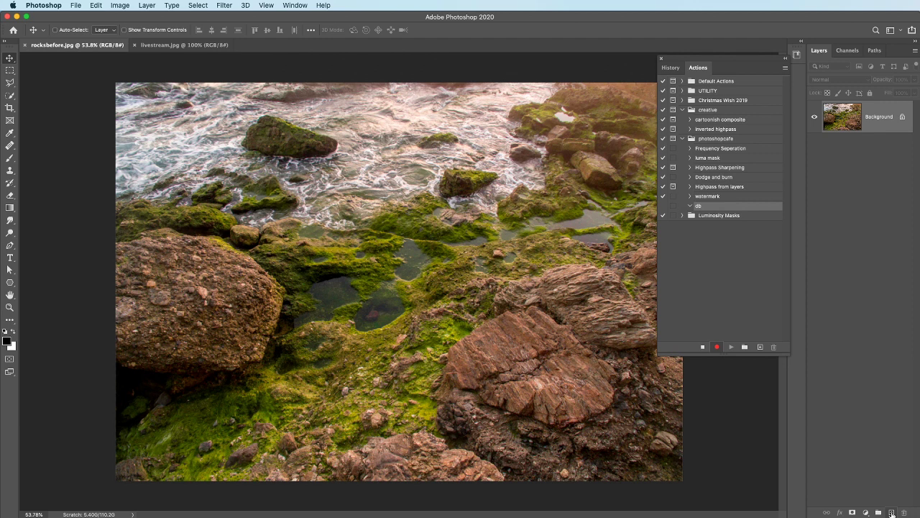
- Add a new layer named "dodge (light)" in Overlay mode, filled with Overlay-neutral 50% gray
alt+click(892, 512)
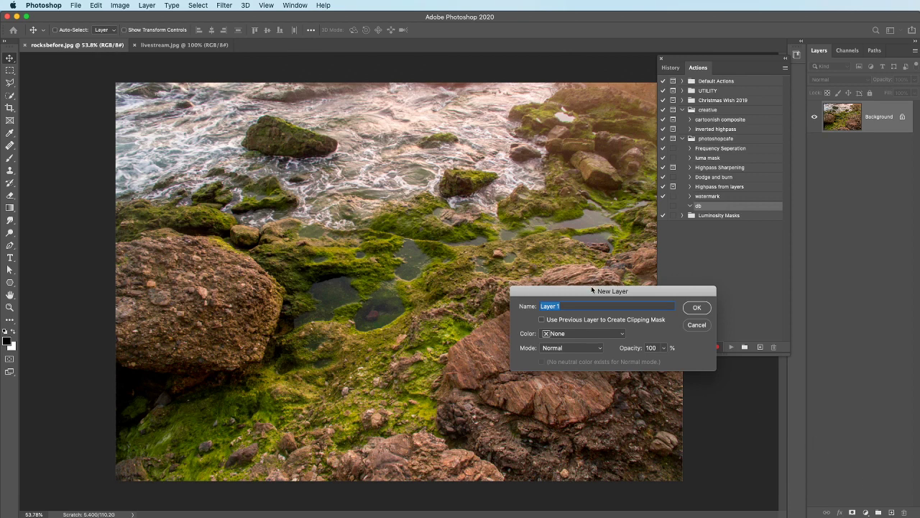
text(dodge (light)
click(573, 351)
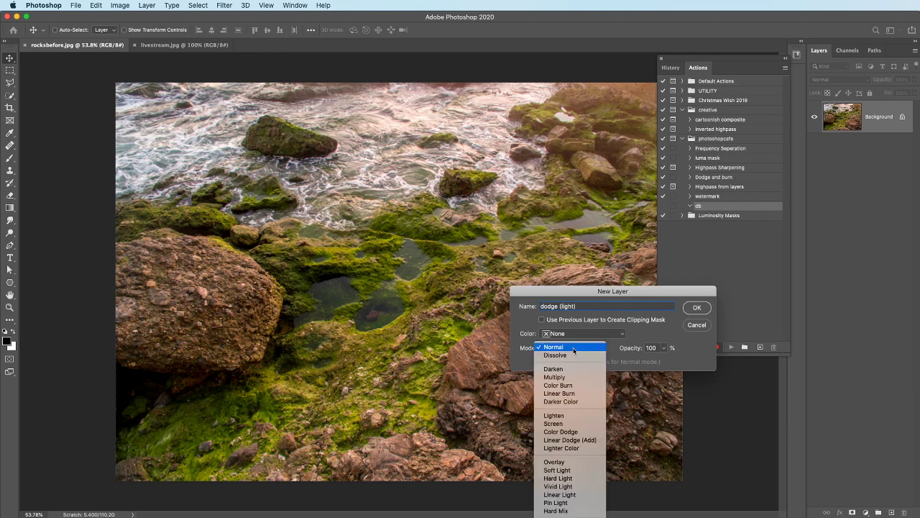
click(560, 463)
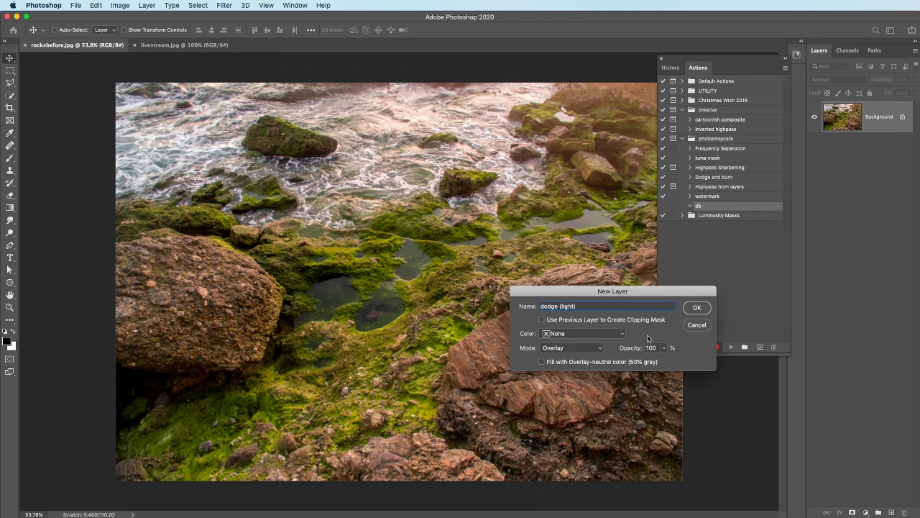
click(592, 363)
click(696, 312)
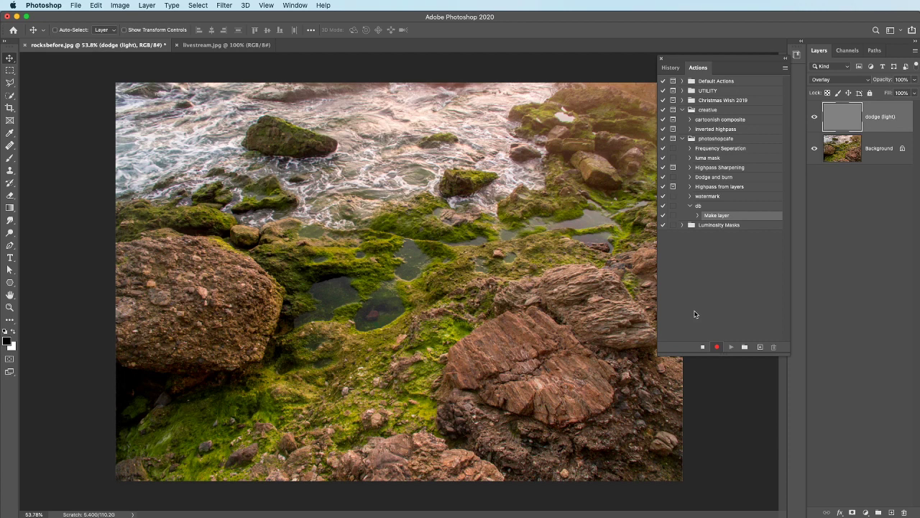
- Toggle the dodge (light) layer's visibility, then test a black and a white brush stroke on it, undoing each
click(815, 115)
click(814, 115)
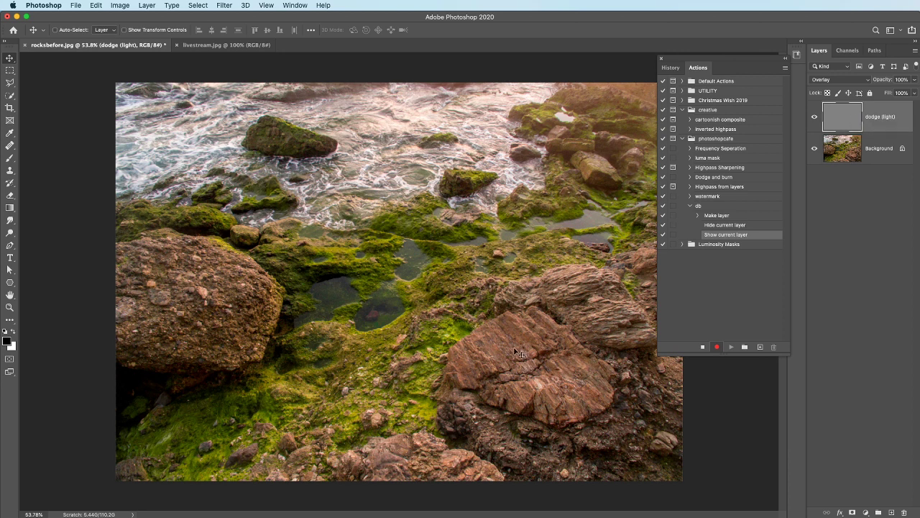
key(b)
mouse_move(294, 307)
mouse_down()
mouse_move(471, 181)
mouse_move(309, 169)
mouse_move(532, 187)
mouse_up()
key(ctrl+z)
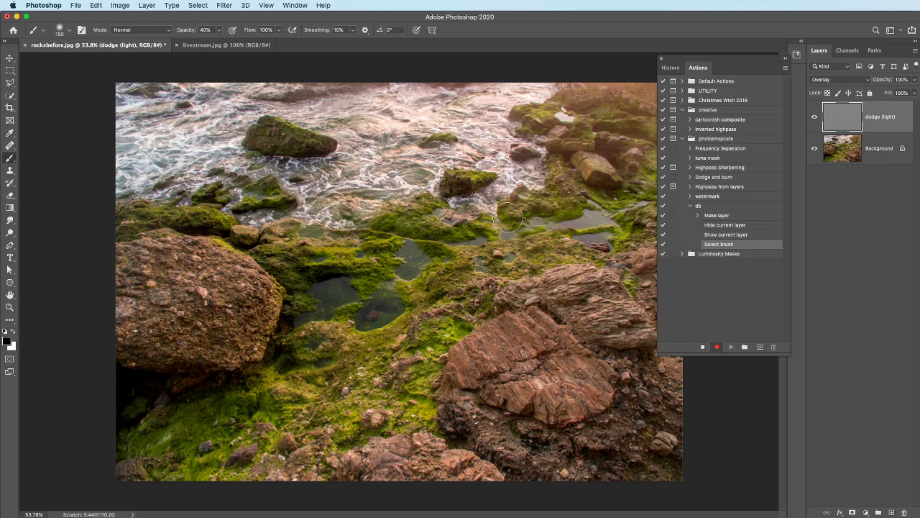
key(x)
mouse_move(197, 313)
mouse_down()
mouse_move(405, 212)
mouse_move(351, 313)
mouse_move(539, 276)
mouse_move(516, 300)
mouse_up()
key(ctrl+z)
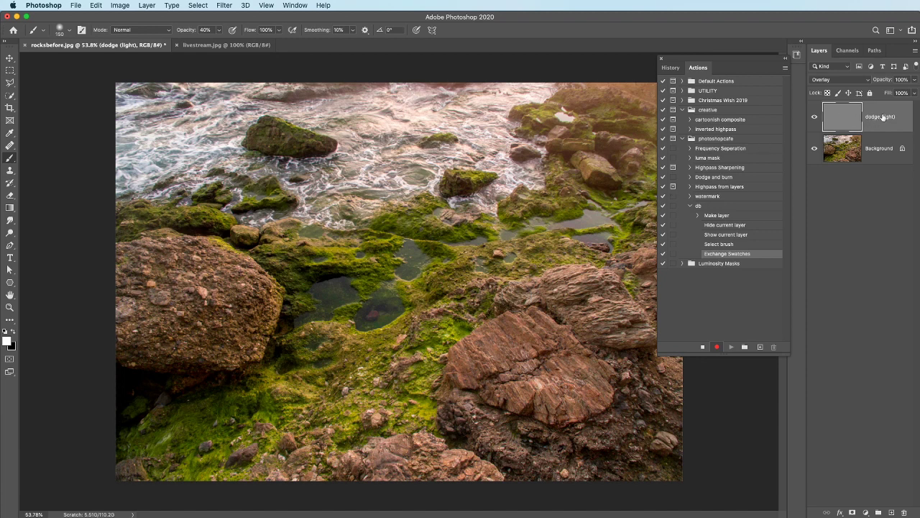
- Duplicate the dodge (light) layer and stop recording the db action
mouse_move(878, 117)
mouse_down()
mouse_move(879, 507)
mouse_move(891, 512)
mouse_up()
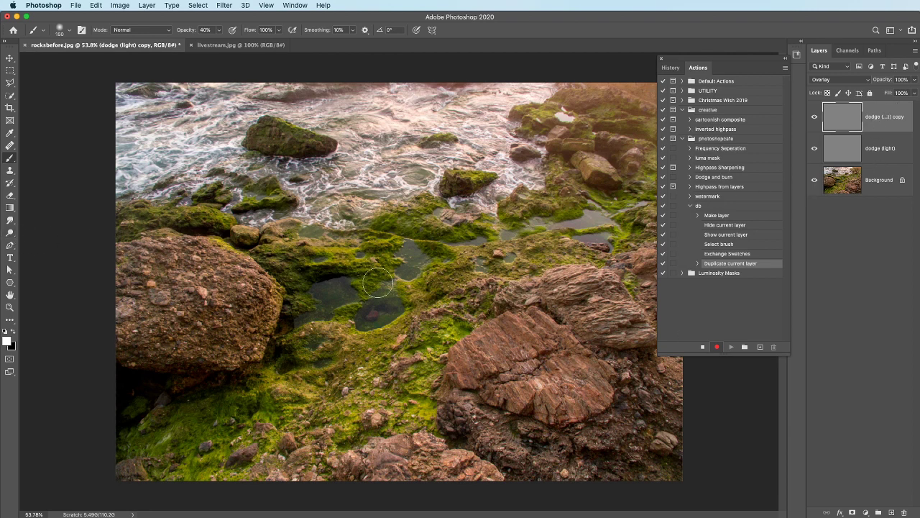
click(702, 348)
- Delete the recorded Hide current layer, Show current layer, Select brush and Exchange Swatches steps from the db action
click(697, 215)
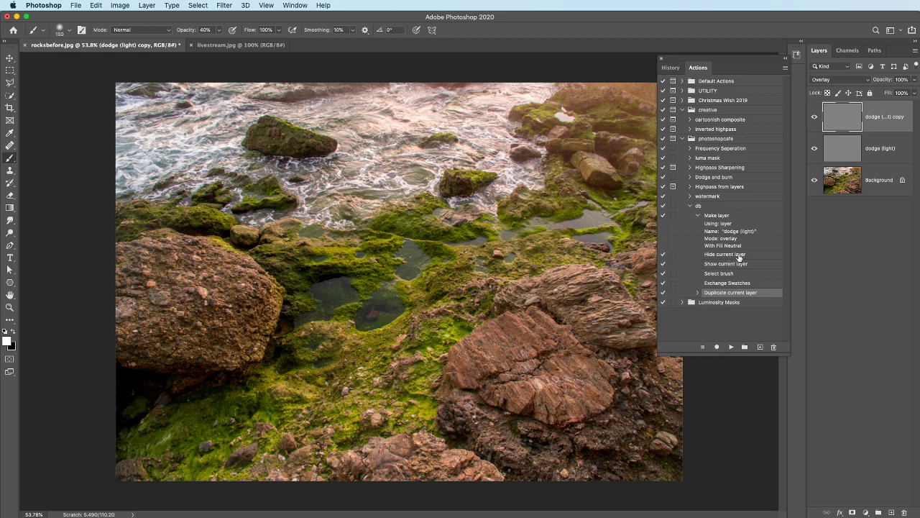
click(725, 255)
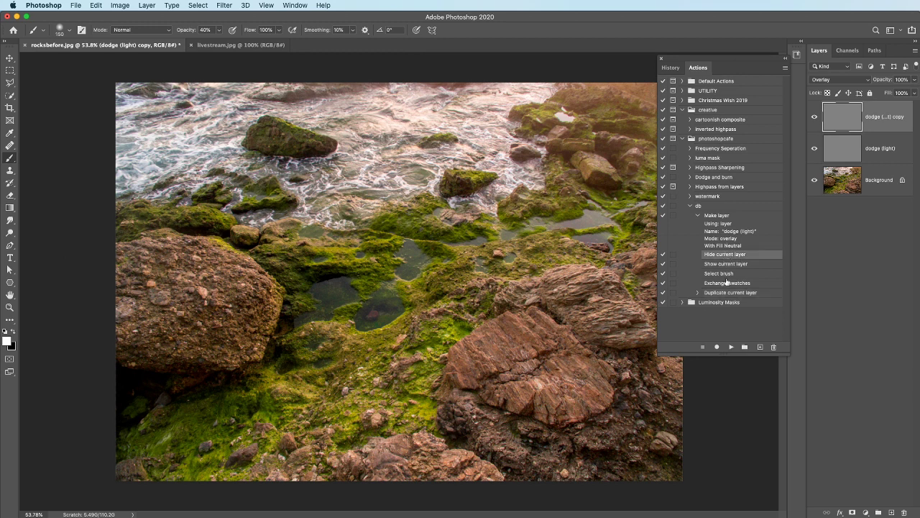
shift+click(727, 283)
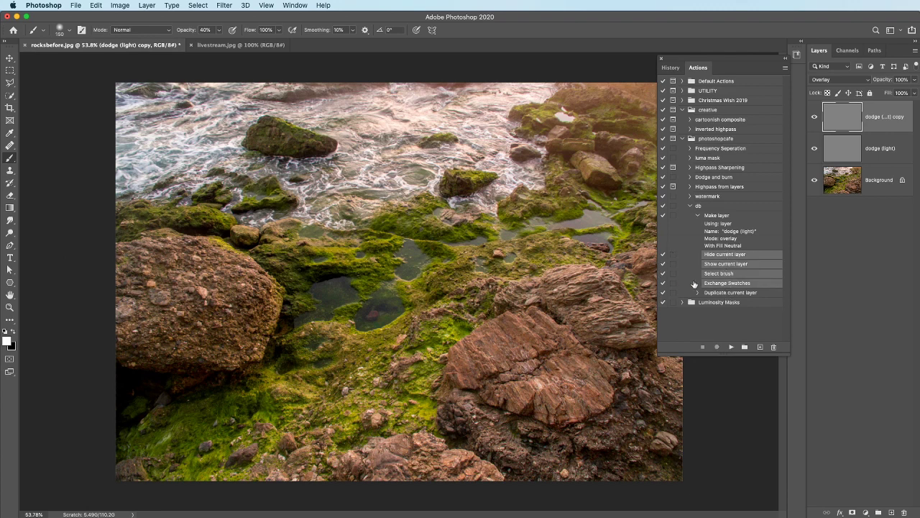
click(775, 348)
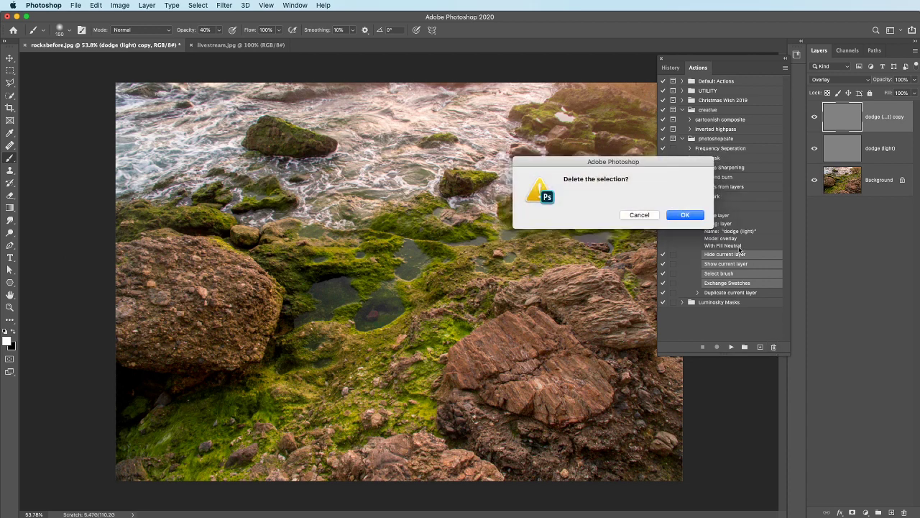
click(702, 219)
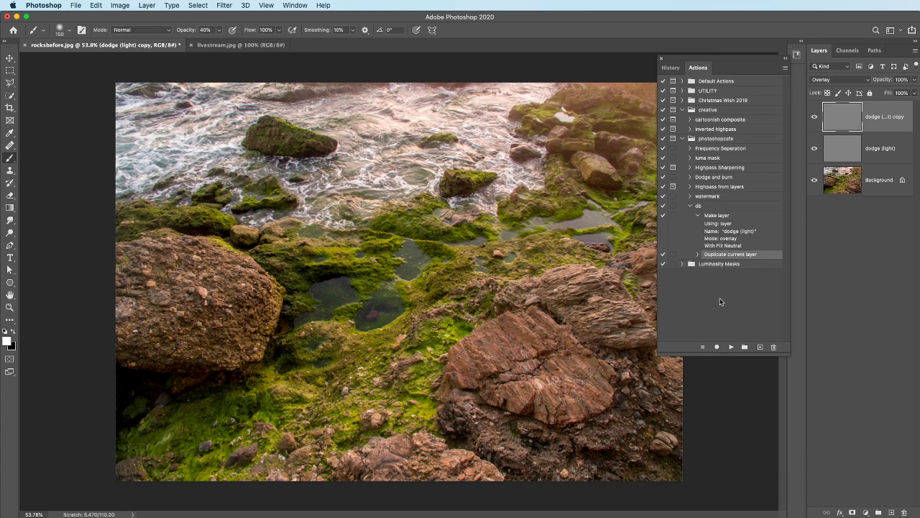
- Resume recording the db action and rename the duplicated layer "burn (dark)"
click(717, 346)
double_click(886, 117)
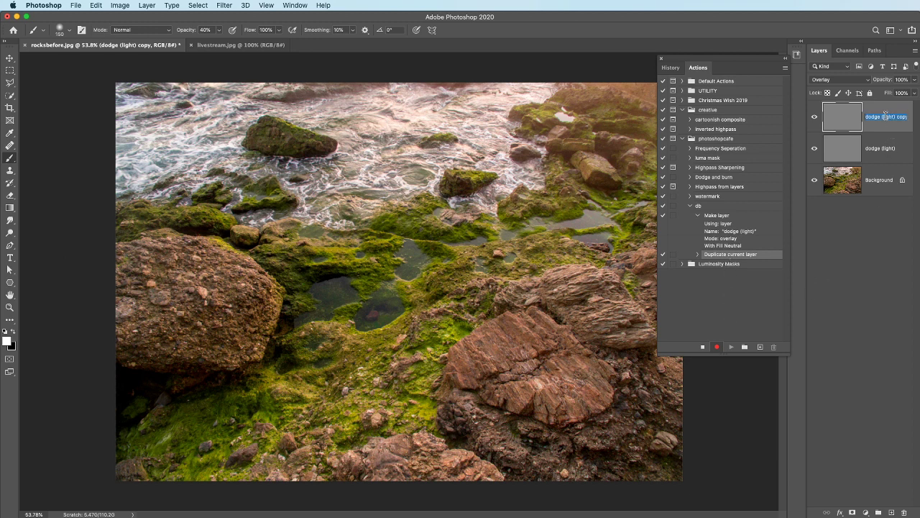
text(burn (dark)
click(894, 109)
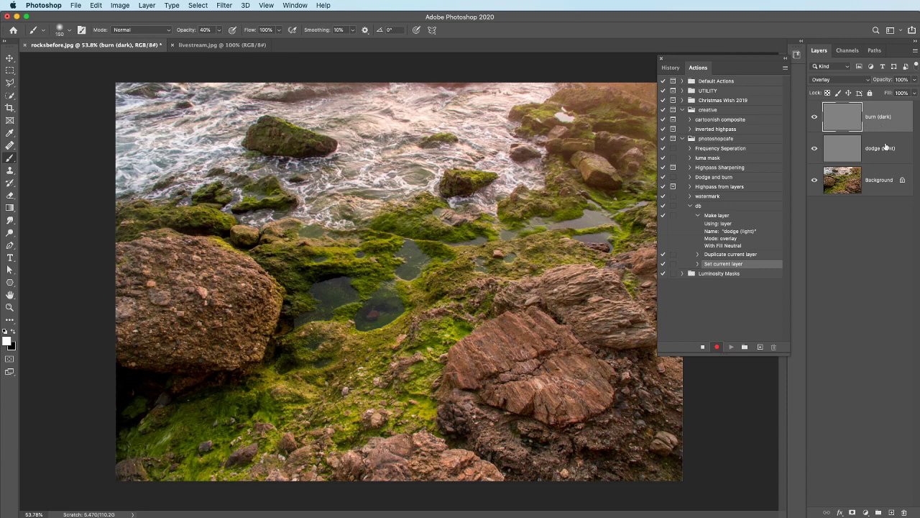
- Group the burn (dark) and dodge (light) layers, name the group "db", and expand it
click(887, 147)
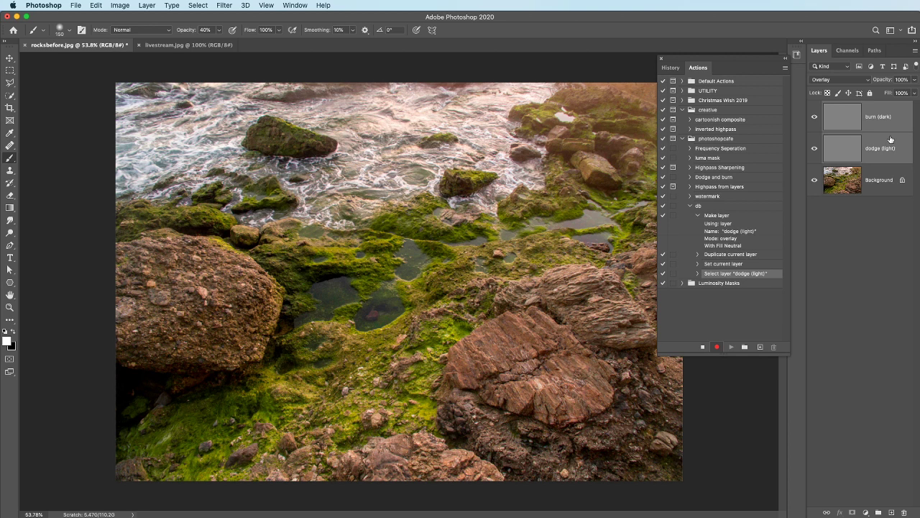
key(super+g)
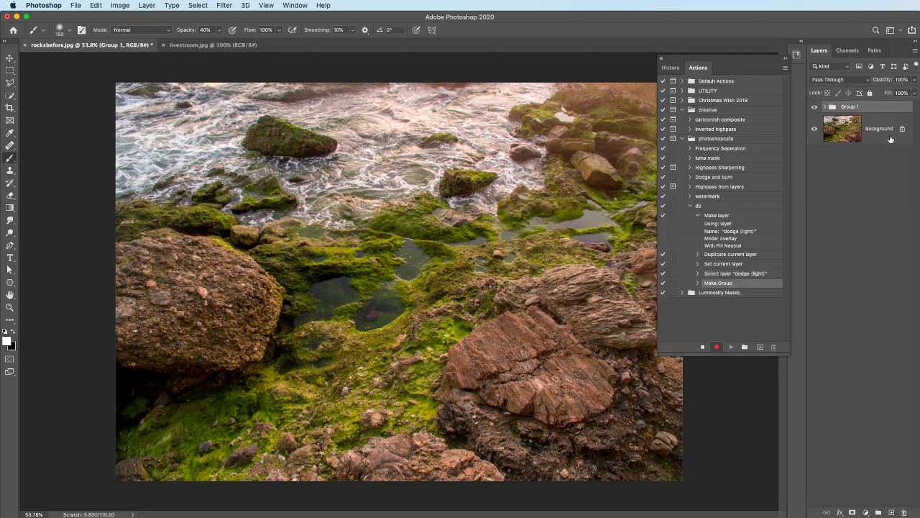
double_click(851, 106)
text(db)
key(Return)
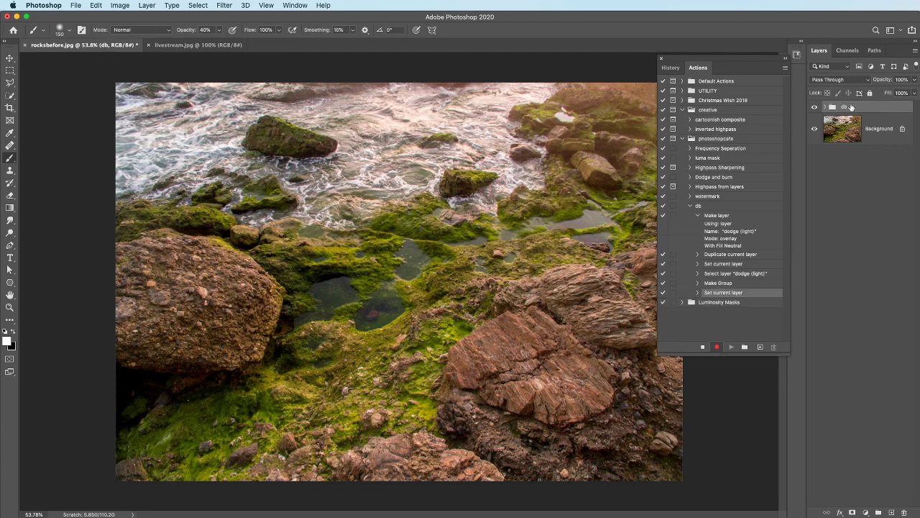
click(825, 107)
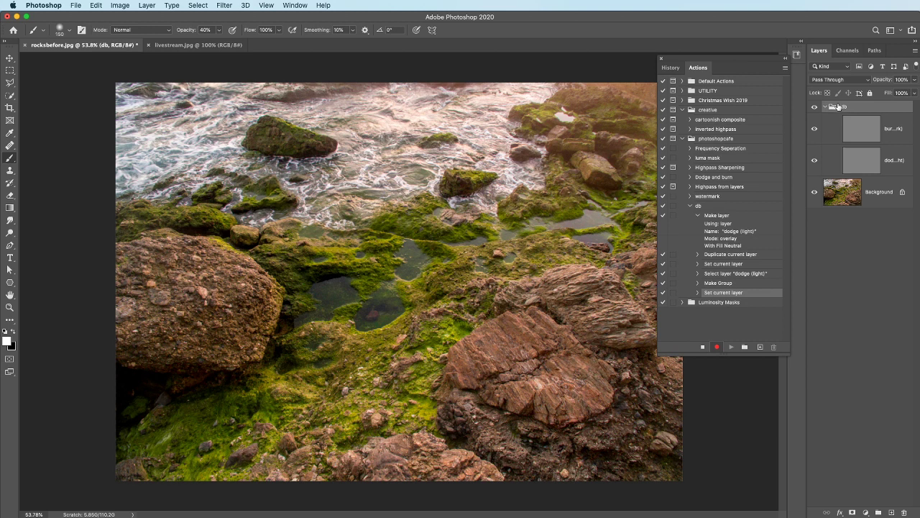
- Select the burn (dark) layer, activate the Brush tool, and reset the foreground and background swatches to their defaults
click(875, 129)
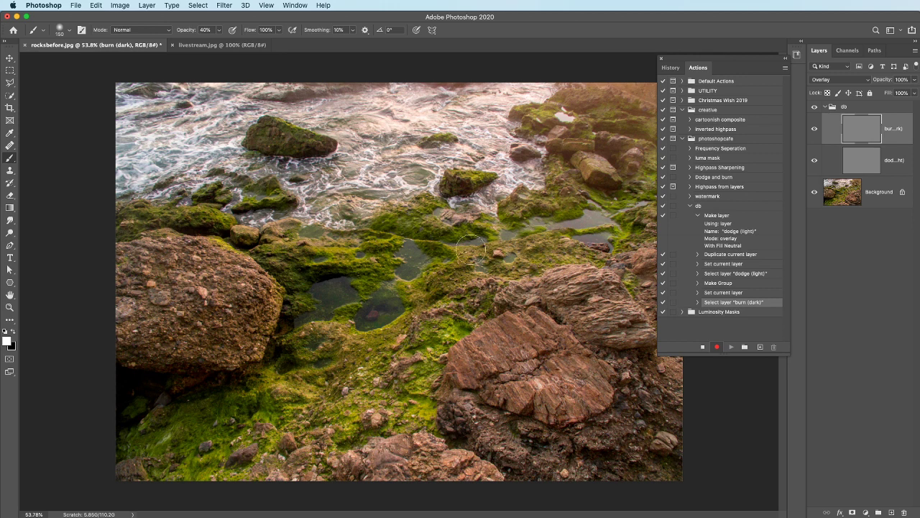
click(11, 159)
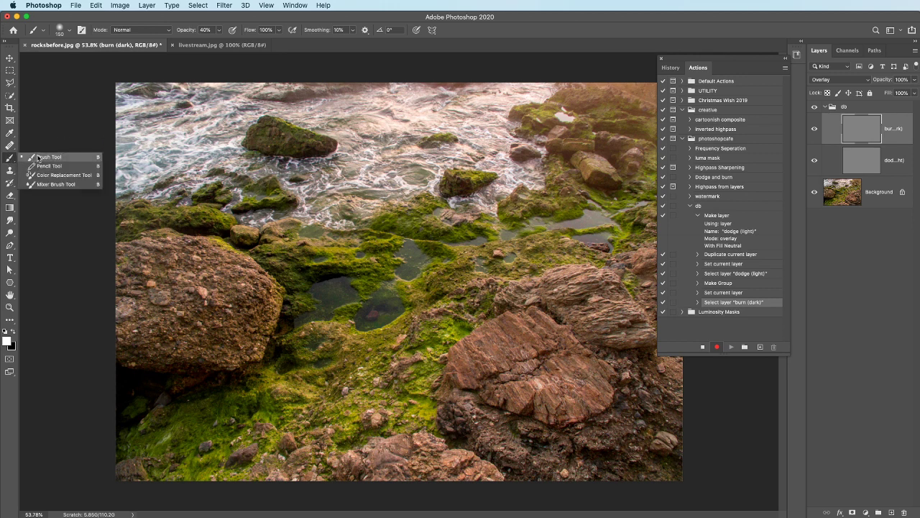
click(37, 156)
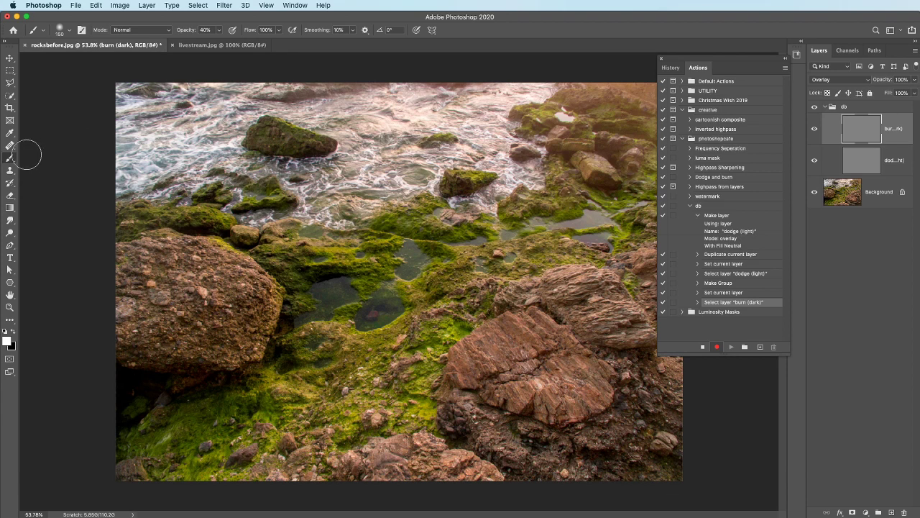
key(d)
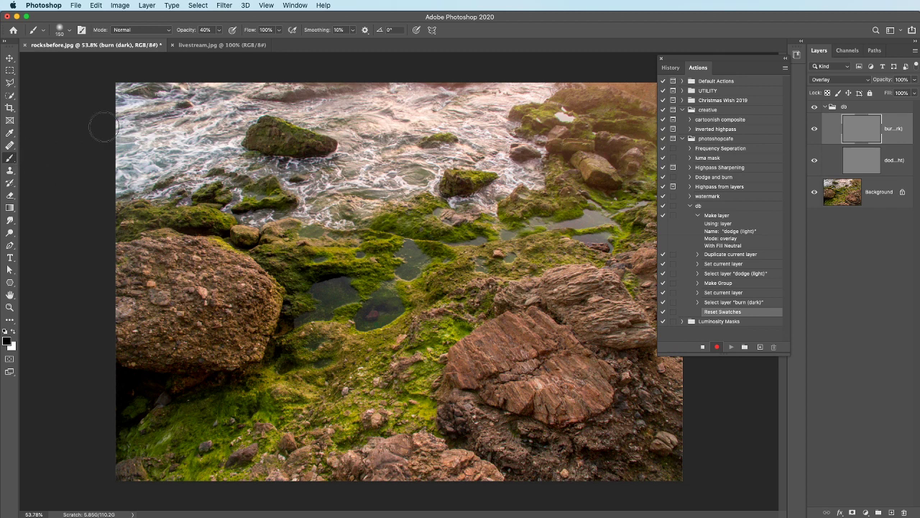
- Choose the Soft Round brush preset, set the brush opacity to 30%, and reset the swatches again
click(70, 31)
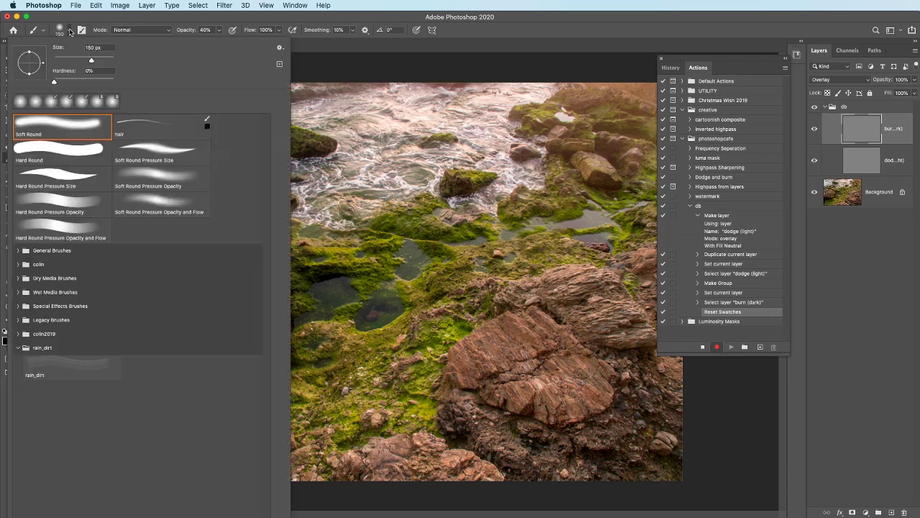
click(49, 124)
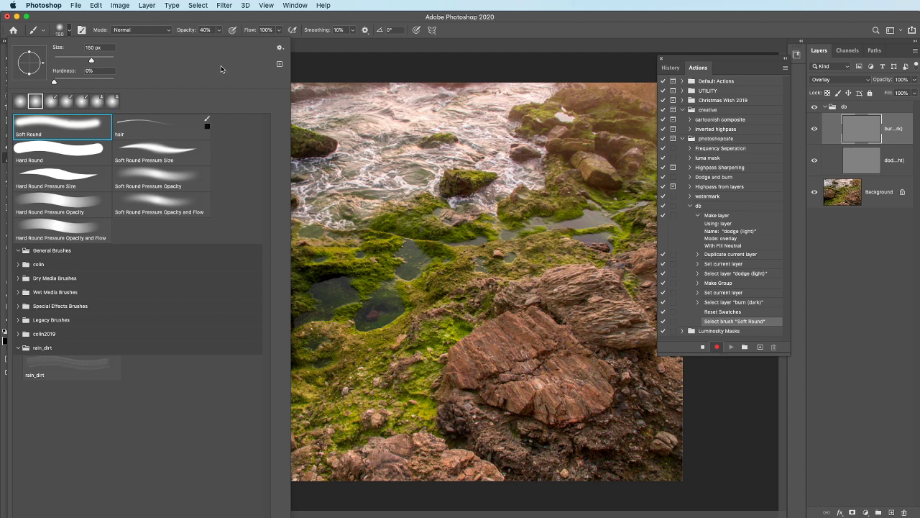
click(190, 20)
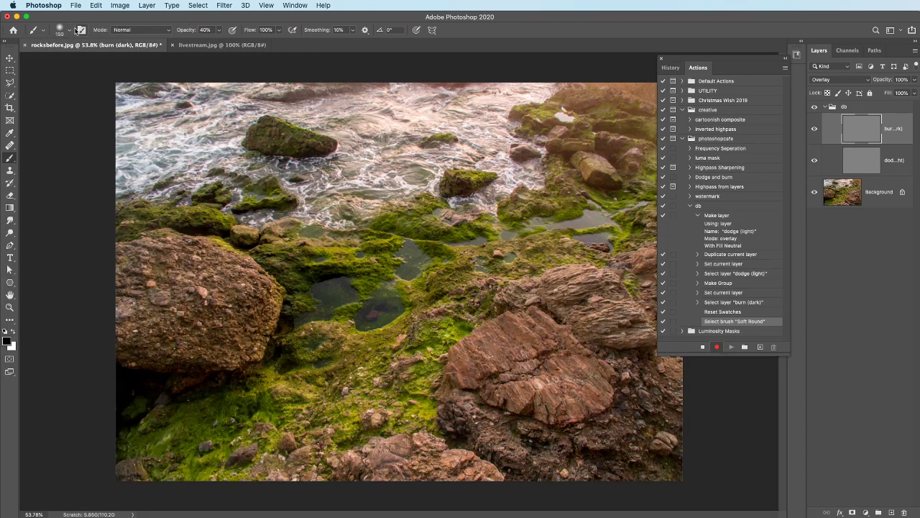
click(205, 31)
text(33)
key(d)
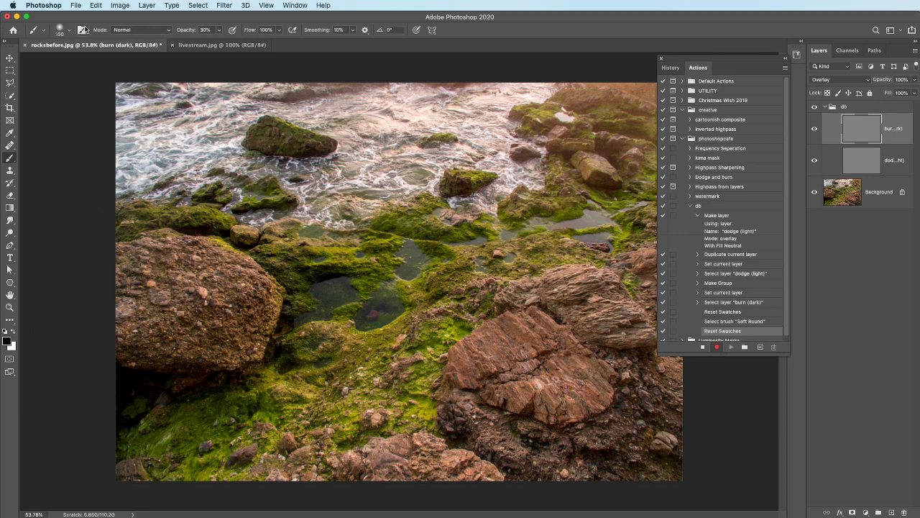
- Enable Transfer in the brush settings with the opacity jitter control set to Pen Pressure, and uncover the recorded steps
click(82, 30)
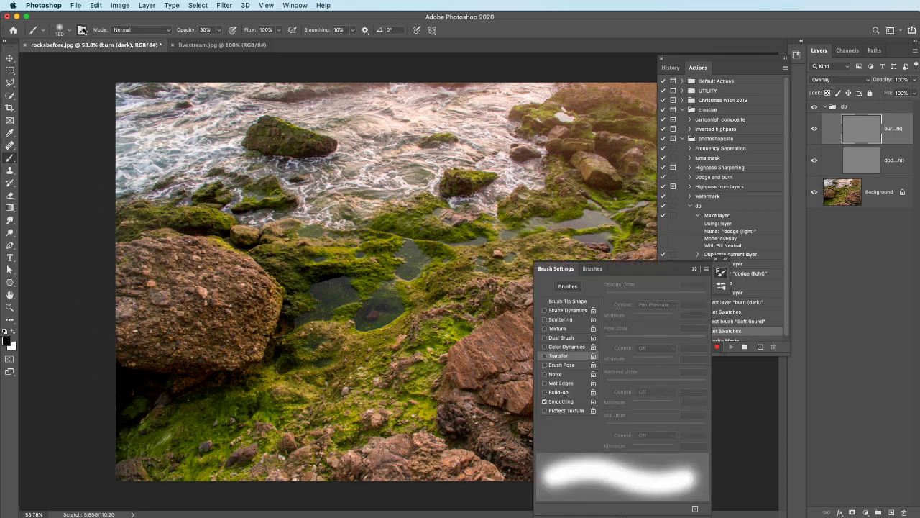
click(562, 358)
click(654, 306)
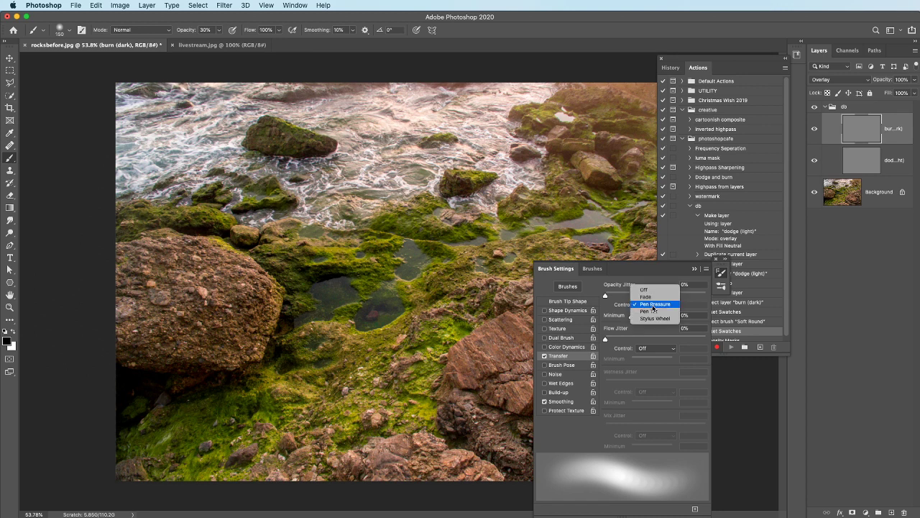
click(654, 304)
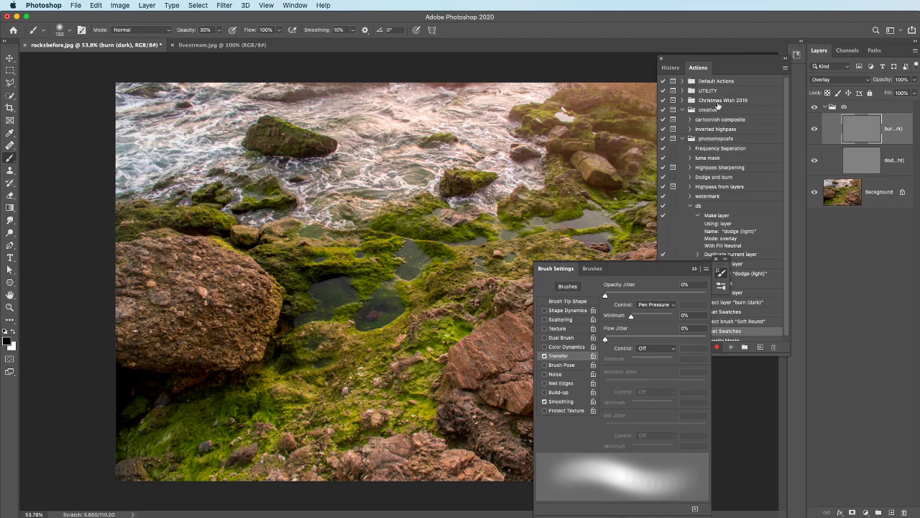
drag(620, 266, 543, 97)
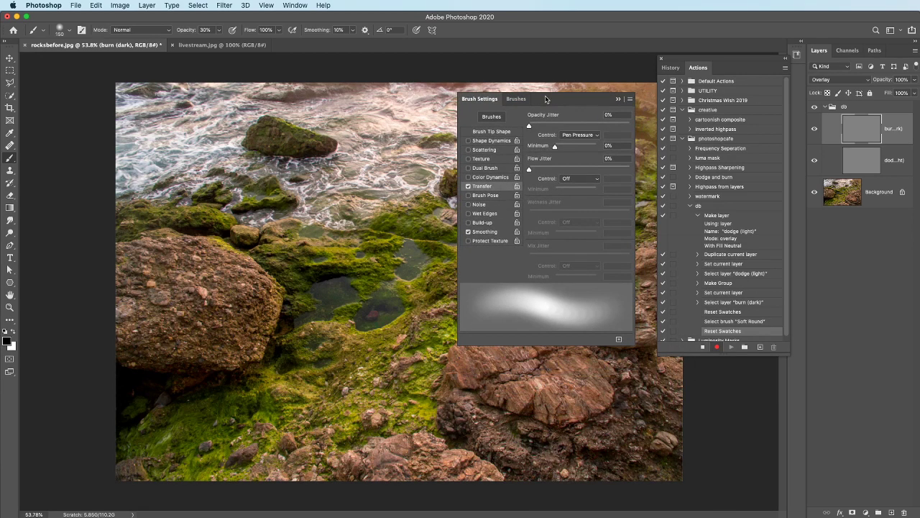
- Stop recording the db action and close the brush settings
click(703, 347)
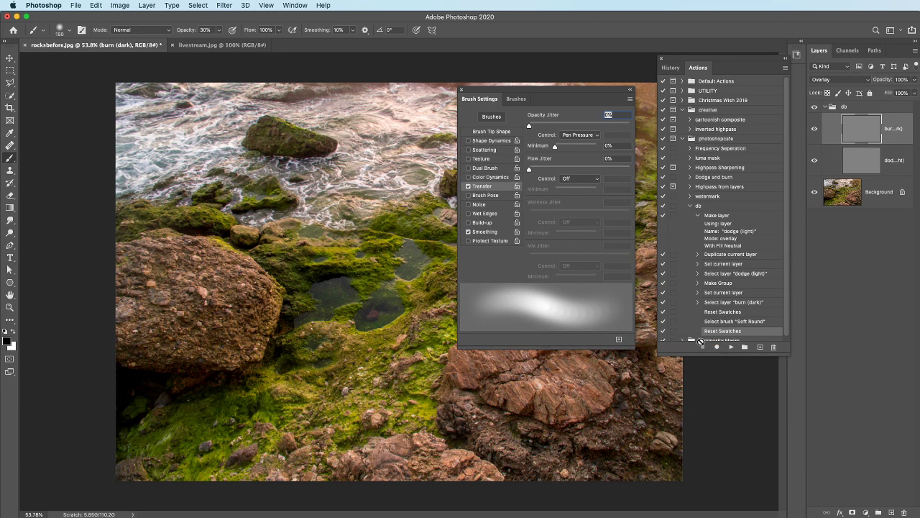
scroll(733, 322, down, 1)
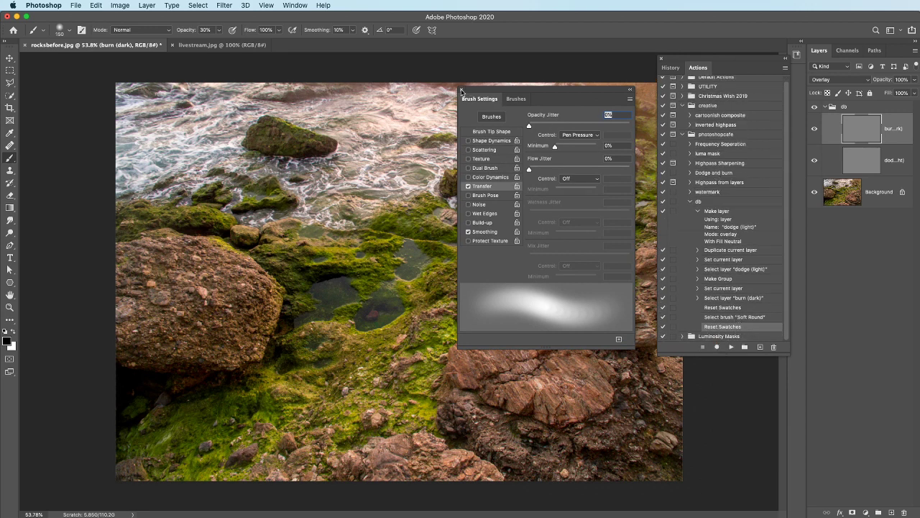
mouse_move(474, 95)
mouse_down()
mouse_move(427, 98)
mouse_move(612, 319)
mouse_move(644, 268)
mouse_up()
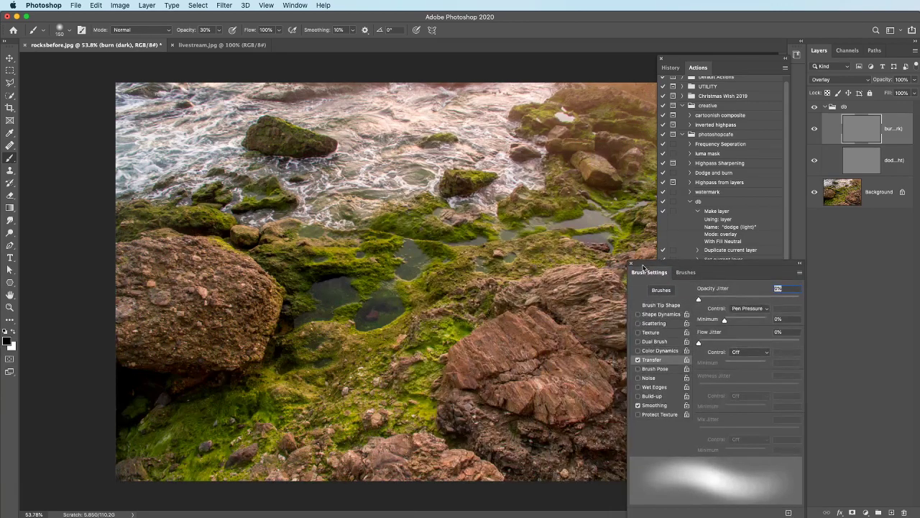
click(632, 263)
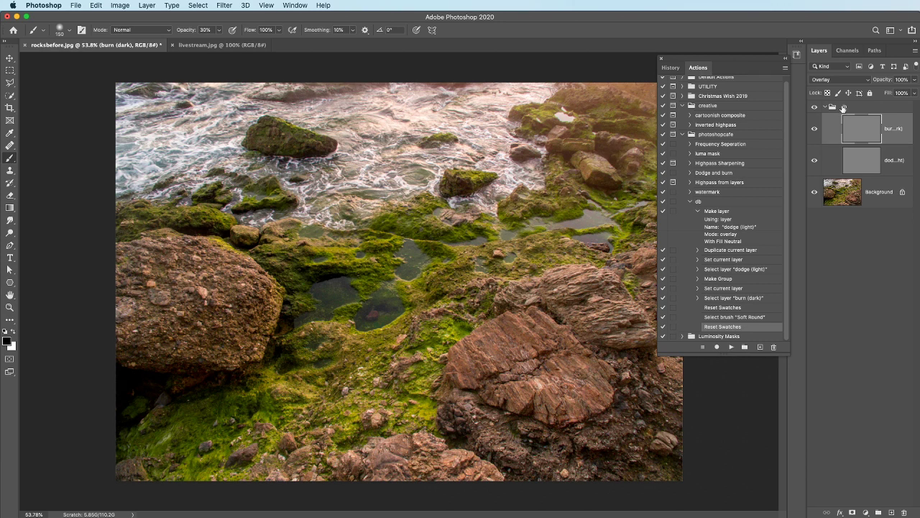
- Delete the db group together with its burn (dark) and dodge (light) layers
click(888, 165)
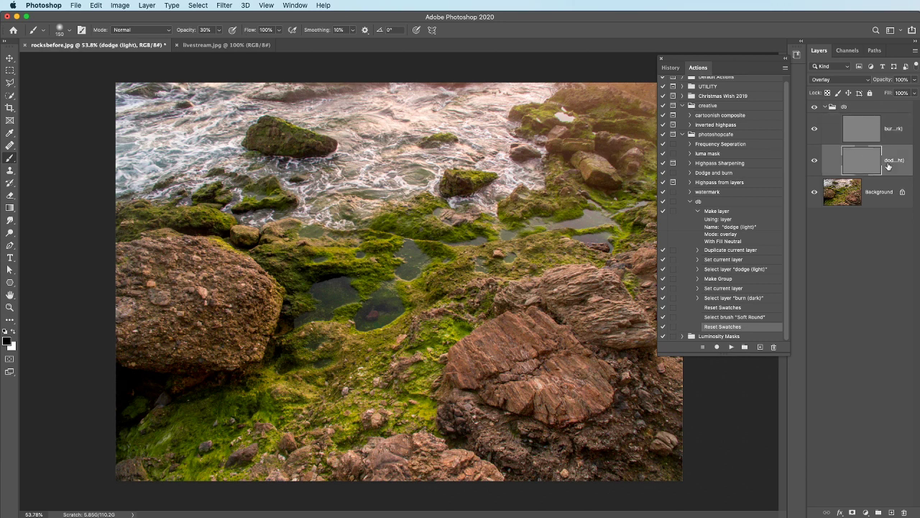
click(875, 109)
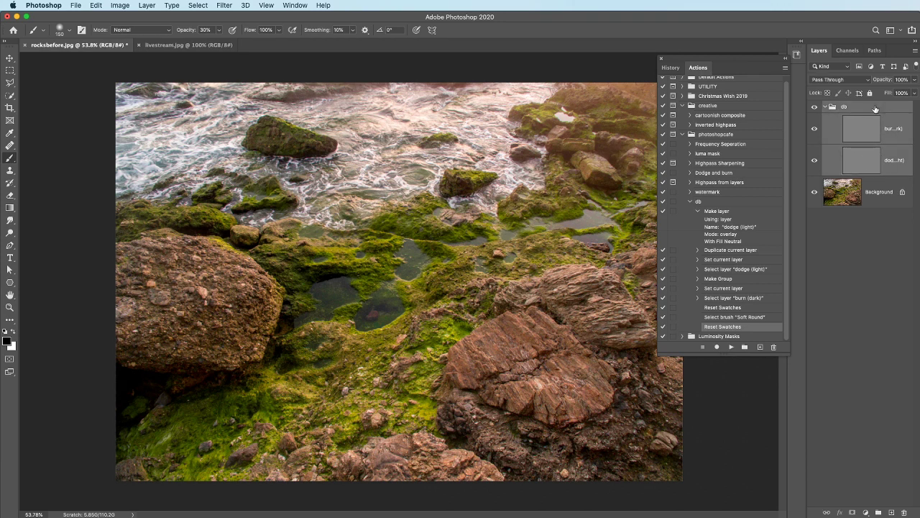
key(Delete)
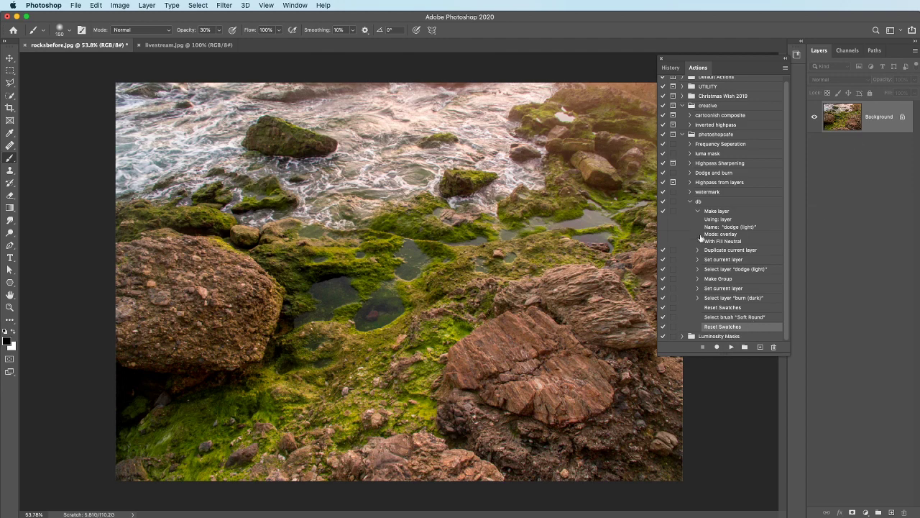
- Play the db action to rebuild the grouped dodge and burn layers, and collapse the actions list
click(709, 204)
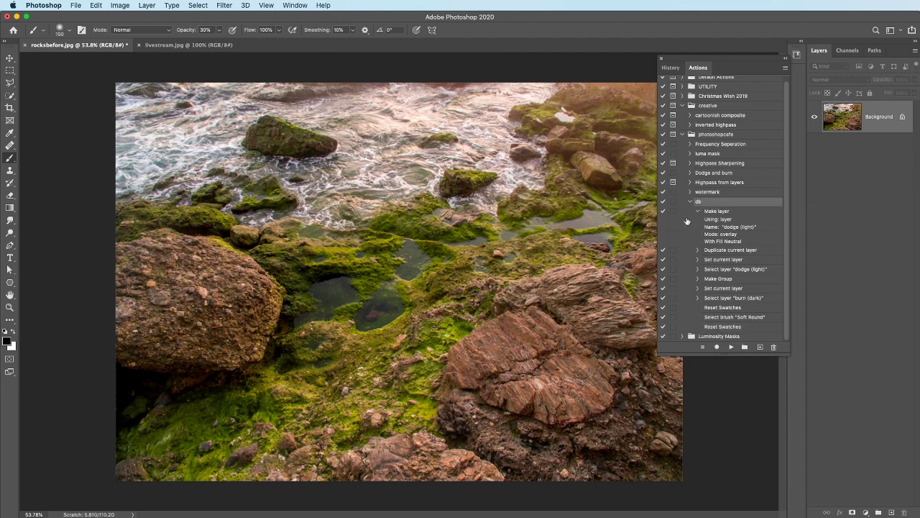
click(732, 350)
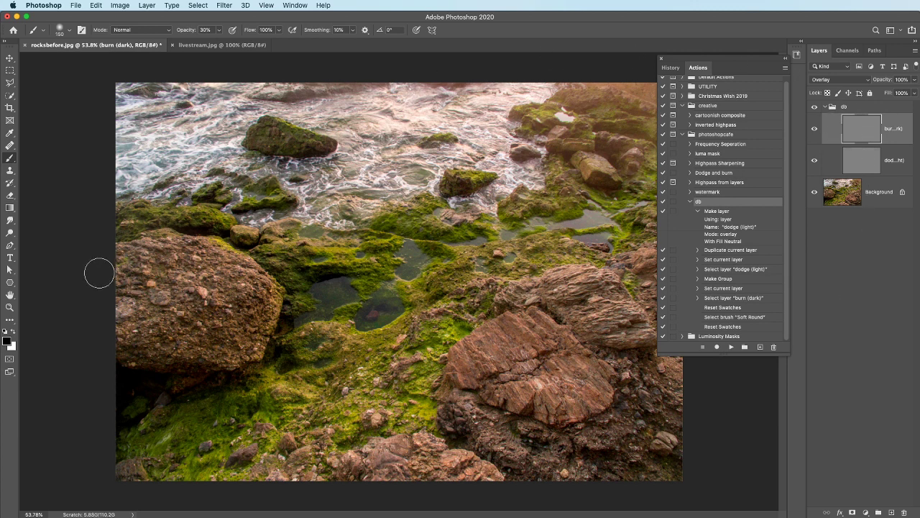
click(784, 60)
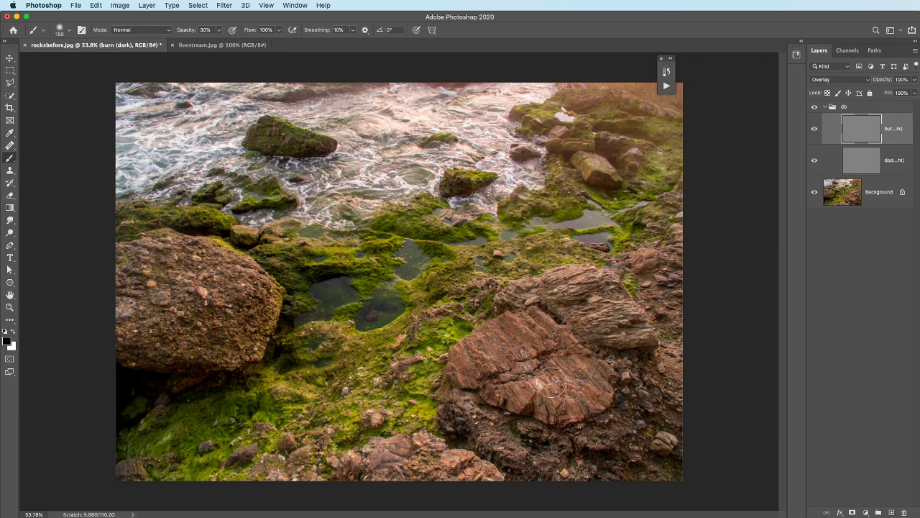
- Paint black burn strokes along the lower part of the large left boulder, using 80 px and 125 px brush sizes
key(bracketleft)
key(bracketleft)
key(bracketleft)
mouse_move(156, 364)
mouse_down()
mouse_move(133, 359)
mouse_move(170, 364)
mouse_move(120, 353)
mouse_move(222, 372)
mouse_move(209, 353)
mouse_up()
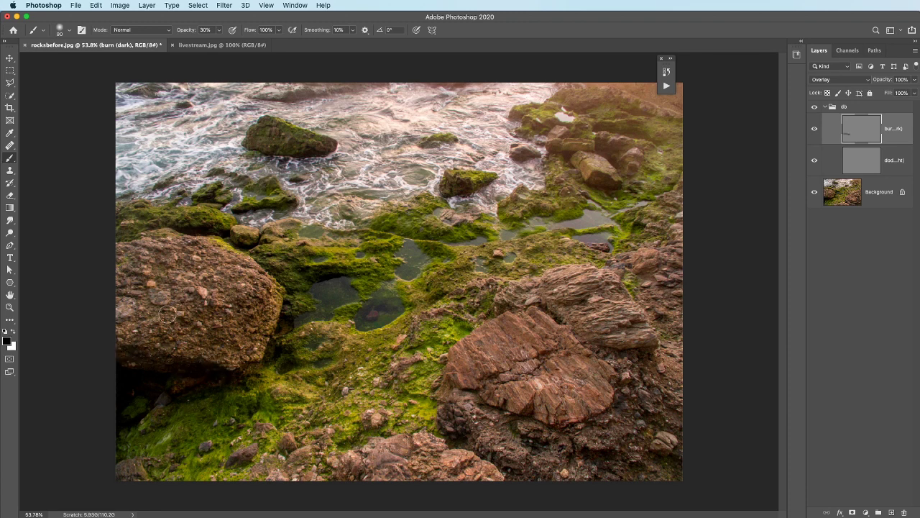
key(bracketright)
key(bracketright)
key(bracketright)
mouse_move(149, 341)
mouse_down()
mouse_move(248, 310)
mouse_move(252, 344)
mouse_up()
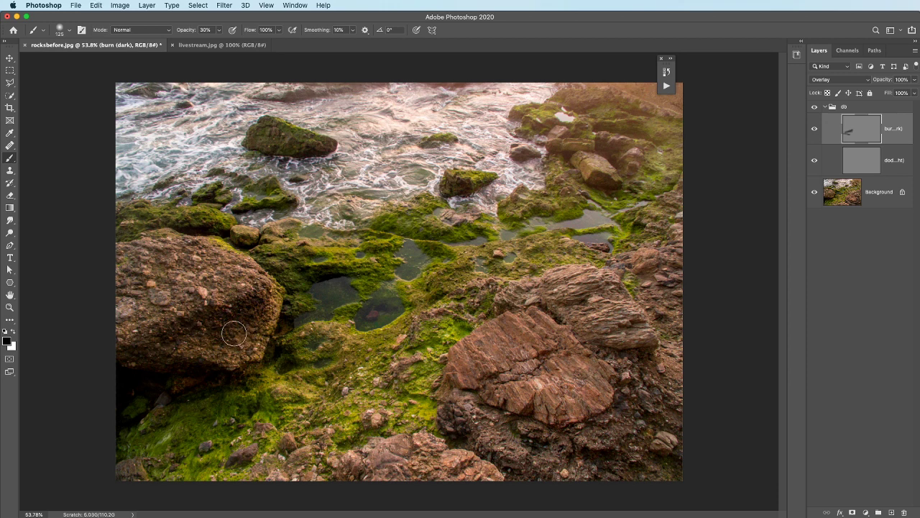
- Undo the latest burn strokes on the large left boulder
key(super+z)
key(super+z)
key(super+z)
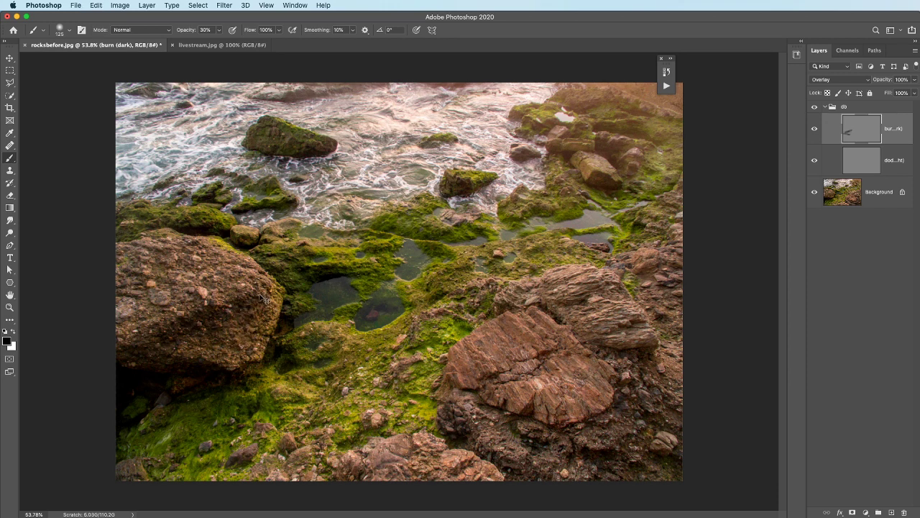
- Set the brush opacity to 10% and darken the shadowed lower side of the large left boulder on the burn layer
key(1)
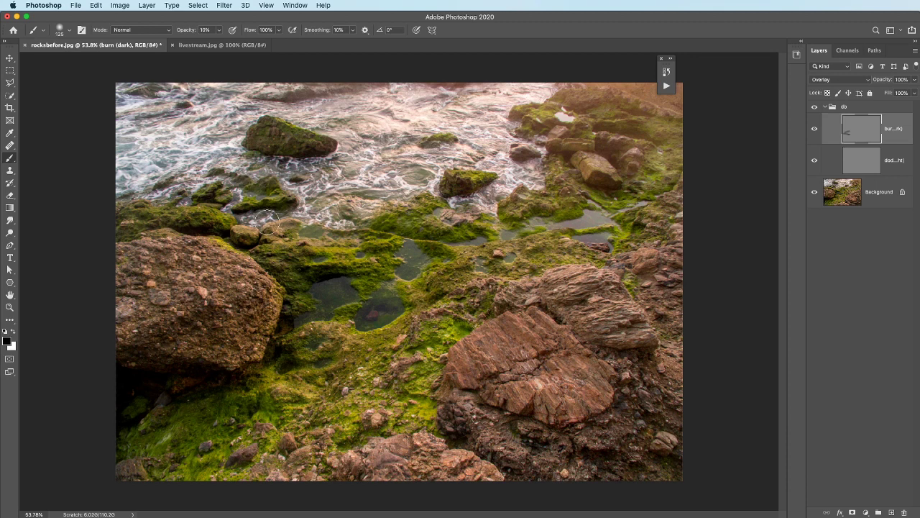
mouse_move(229, 337)
mouse_down()
mouse_move(255, 338)
mouse_move(197, 341)
mouse_move(219, 327)
mouse_move(162, 336)
mouse_move(267, 302)
mouse_move(215, 335)
mouse_move(247, 333)
mouse_move(232, 356)
mouse_move(183, 343)
mouse_move(195, 336)
mouse_move(168, 334)
mouse_move(268, 298)
mouse_move(250, 329)
mouse_move(256, 356)
mouse_move(110, 395)
mouse_move(215, 388)
mouse_move(208, 397)
mouse_move(180, 397)
mouse_move(250, 377)
mouse_move(204, 402)
mouse_up()
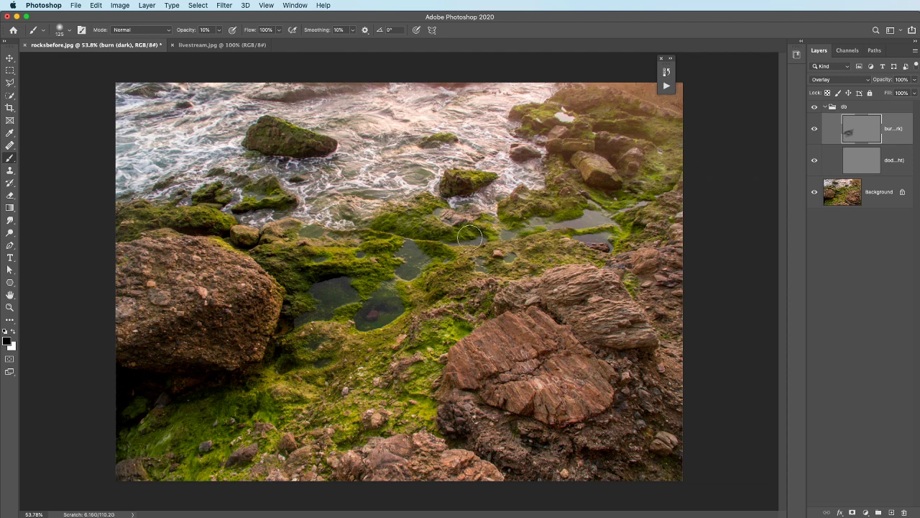
- Enlarge the brush to 1400, darken the photo's outer edges into a vignette on the burn layer, and compare with the layer hidden
key(bracketright)
key(bracketright)
key(bracketright)
key(bracketright)
key(bracketright)
key(bracketright)
key(bracketright)
key(bracketright)
key(bracketright)
key(bracketright)
key(bracketright)
key(bracketright)
key(bracketright)
key(bracketright)
key(bracketright)
key(bracketright)
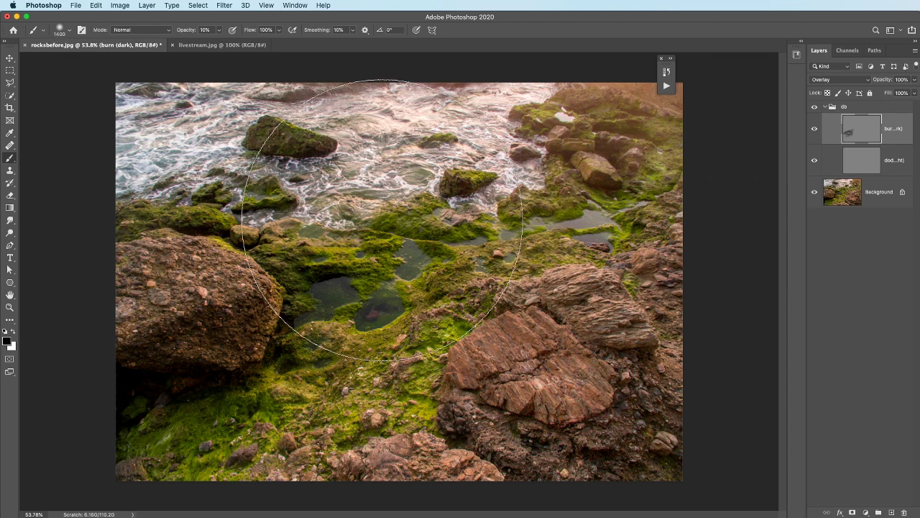
scroll(382, 219, down, 10)
scroll(384, 216, up, 6)
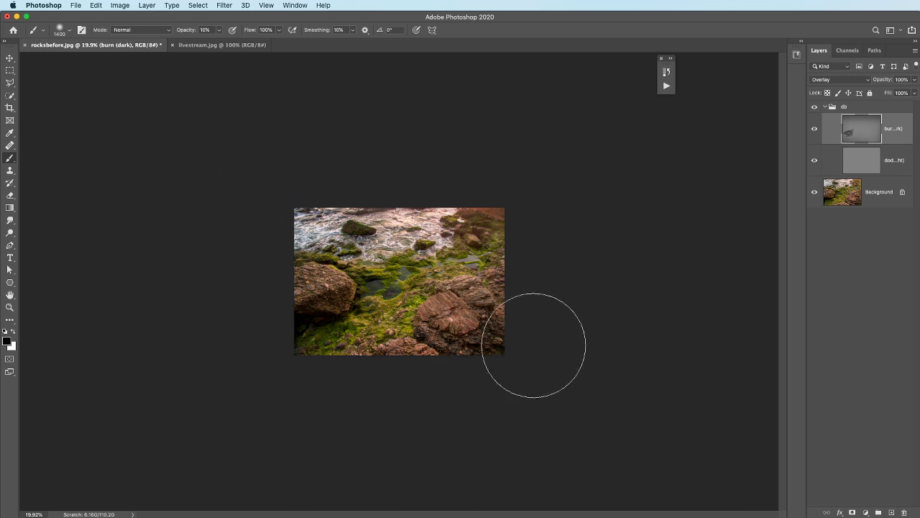
scroll(633, 335, up, 10)
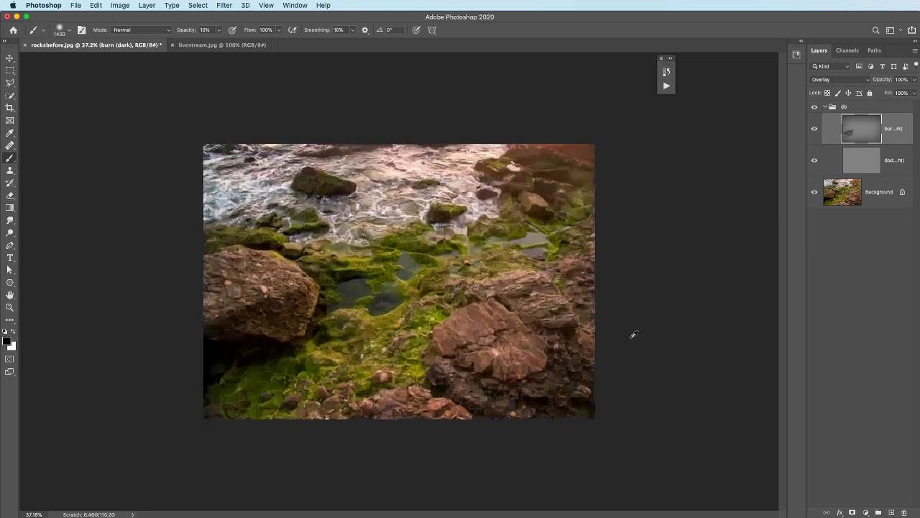
scroll(634, 335, down, 5)
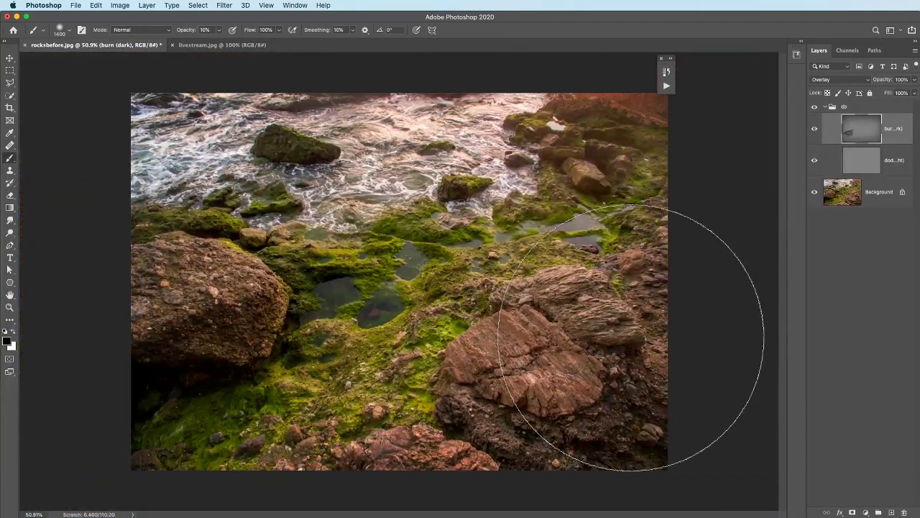
click(815, 129)
click(814, 129)
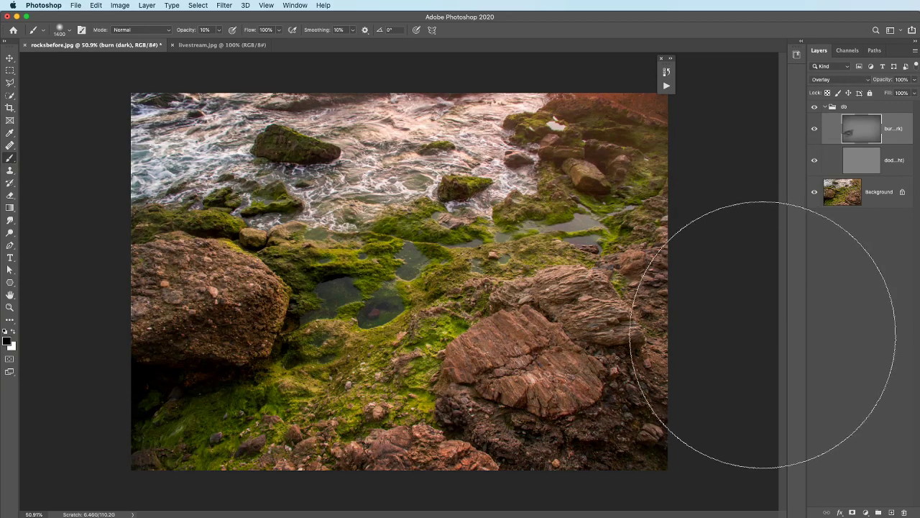
- Reduce the brush to 500 and enable its Transfer setting with opacity controlled by Pen Pressure
key(bracketleft)
key(bracketleft)
key(bracketleft)
key(bracketleft)
key(bracketleft)
key(bracketleft)
key(bracketleft)
key(bracketleft)
key(bracketleft)
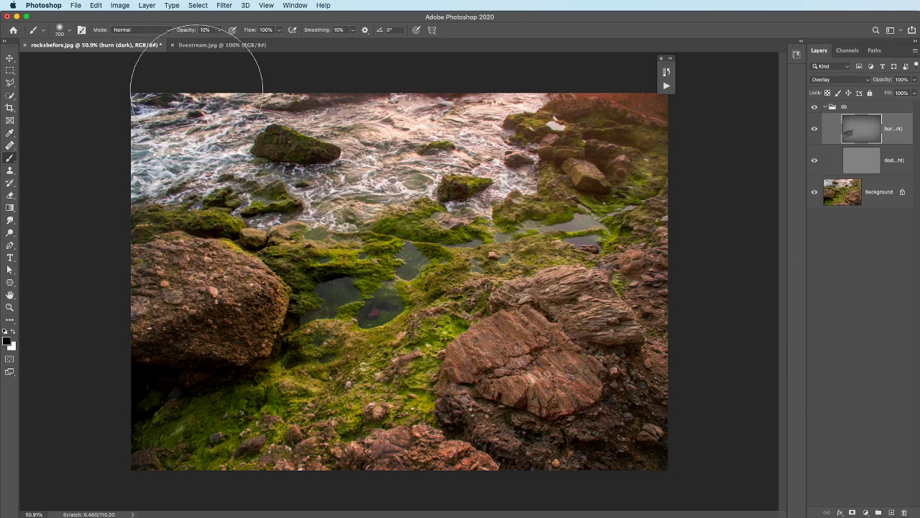
click(82, 29)
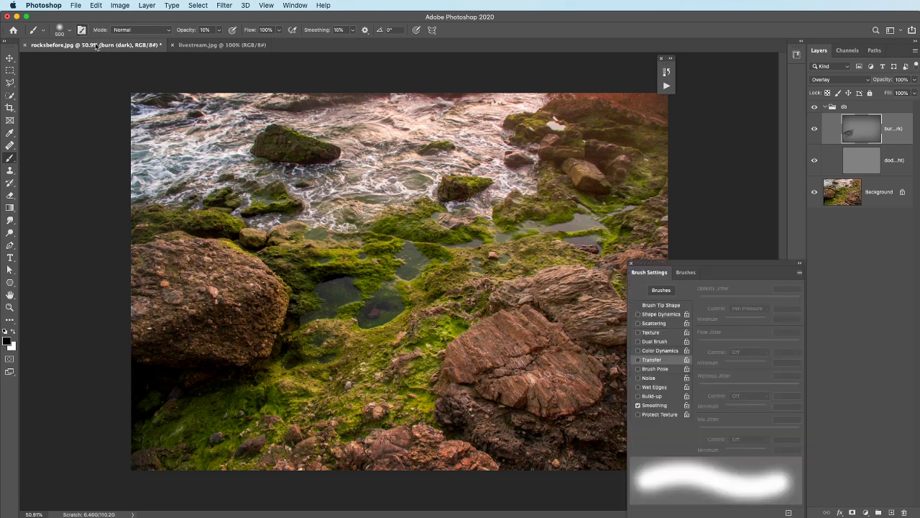
click(652, 360)
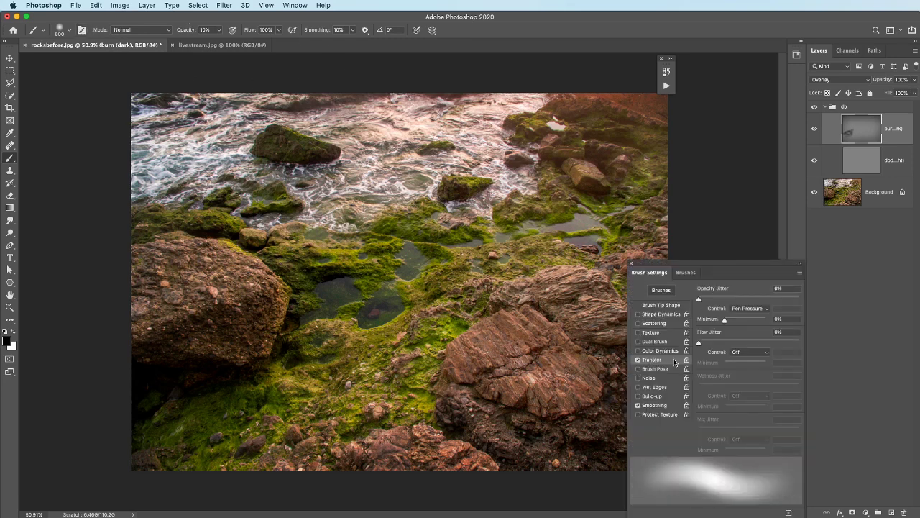
click(799, 266)
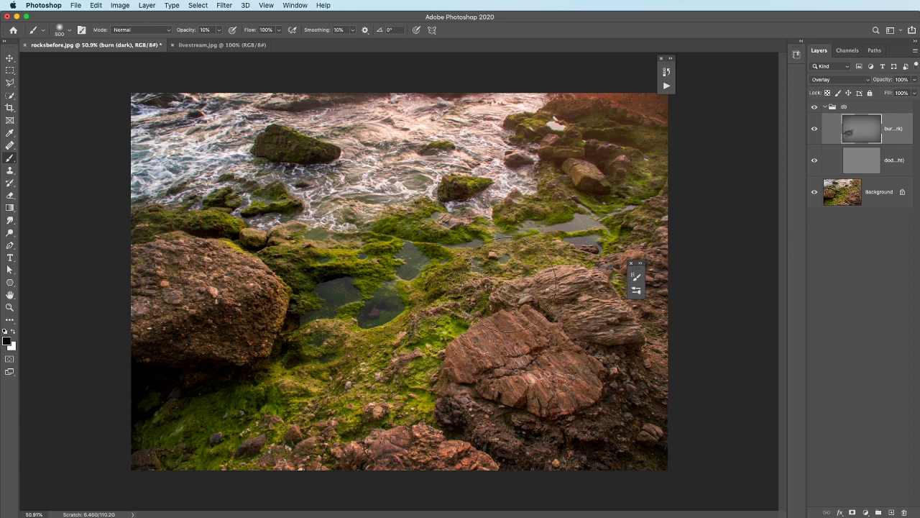
- Reduce the brush to 70 and darken the shadows among the rocks and moss on the burn layer
key(bracketleft)
key(bracketleft)
key(bracketleft)
key(bracketleft)
key(bracketleft)
key(bracketleft)
key(bracketleft)
key(bracketleft)
key(bracketleft)
key(bracketleft)
key(bracketleft)
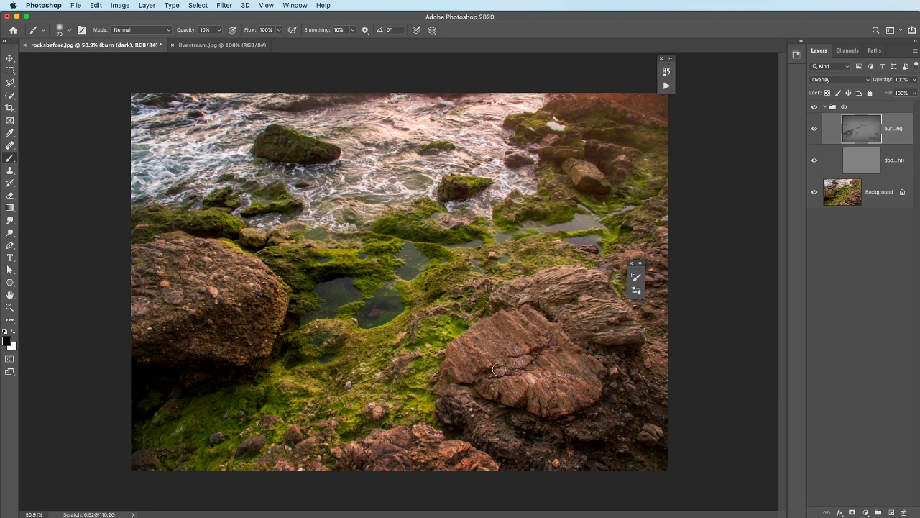
- Burn finer shadows across the rocks with a size 50 brush and compare the photo with the burn layer hidden
key(bracketleft)
key(bracketleft)
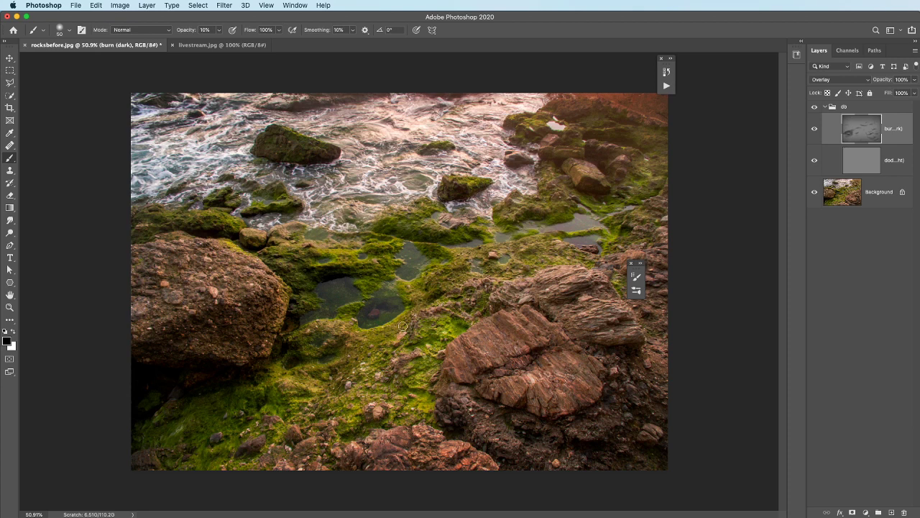
click(815, 129)
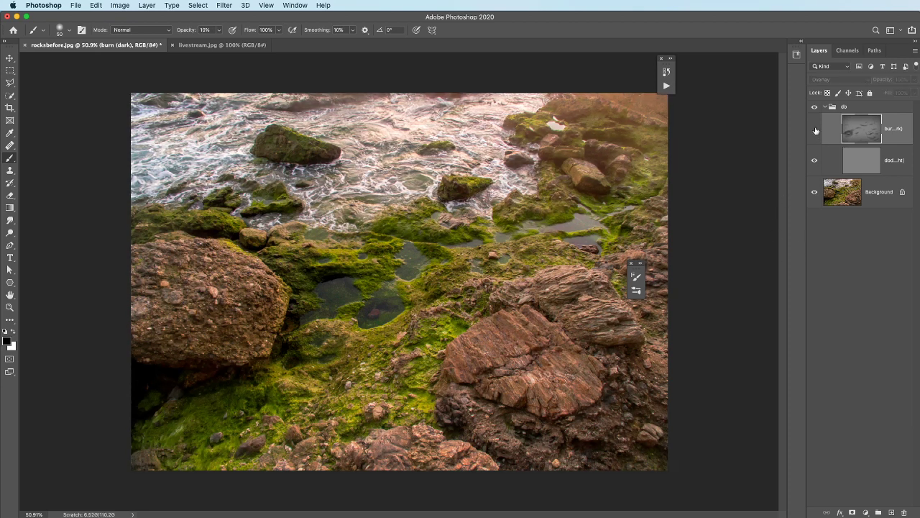
click(814, 129)
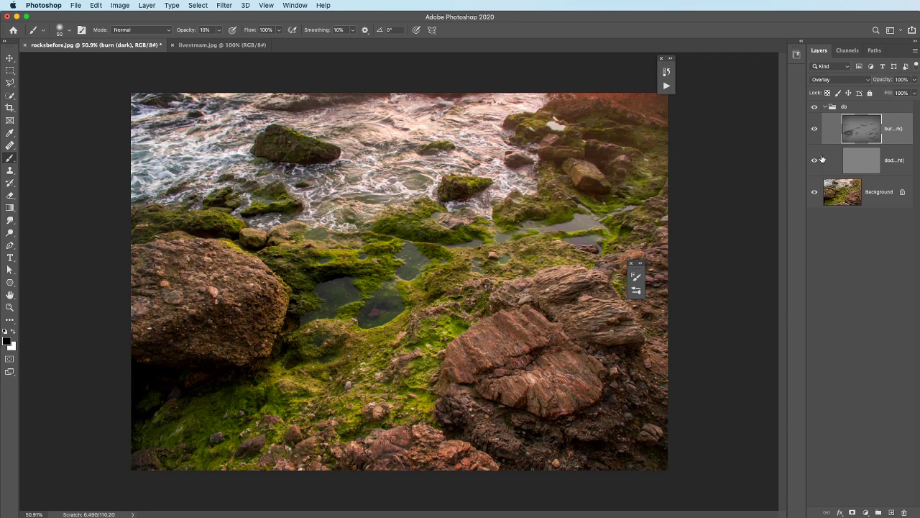
- Paint white over the highlights of the rocks and moss on the dodge layer with a small soft brush, finishing at size 30
click(863, 153)
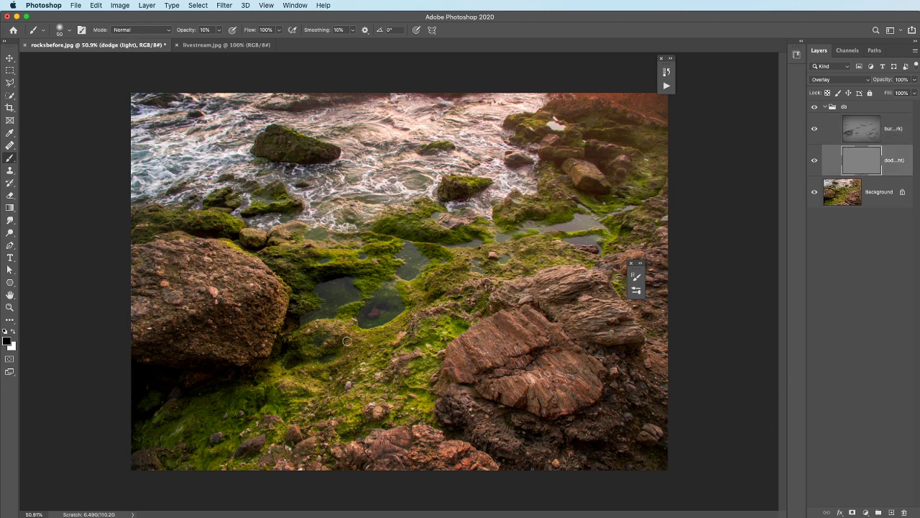
key(x)
drag(453, 178, 477, 178)
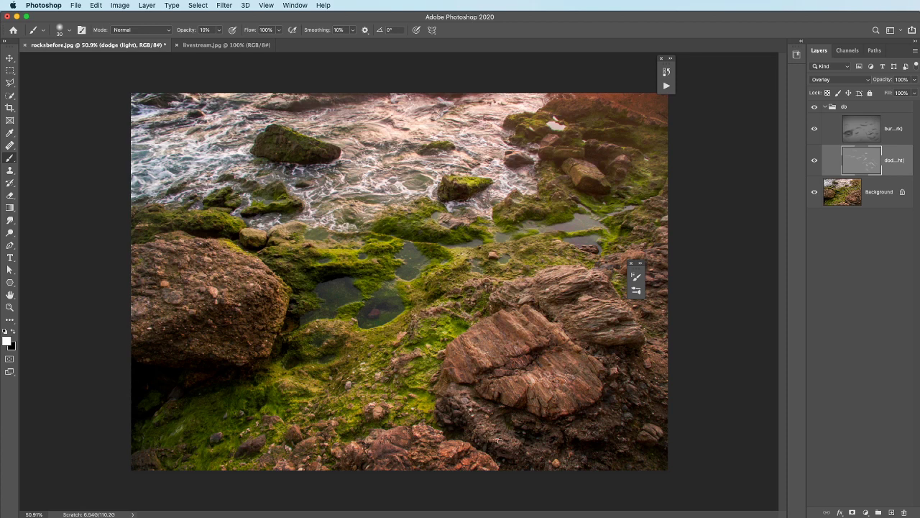
click(632, 263)
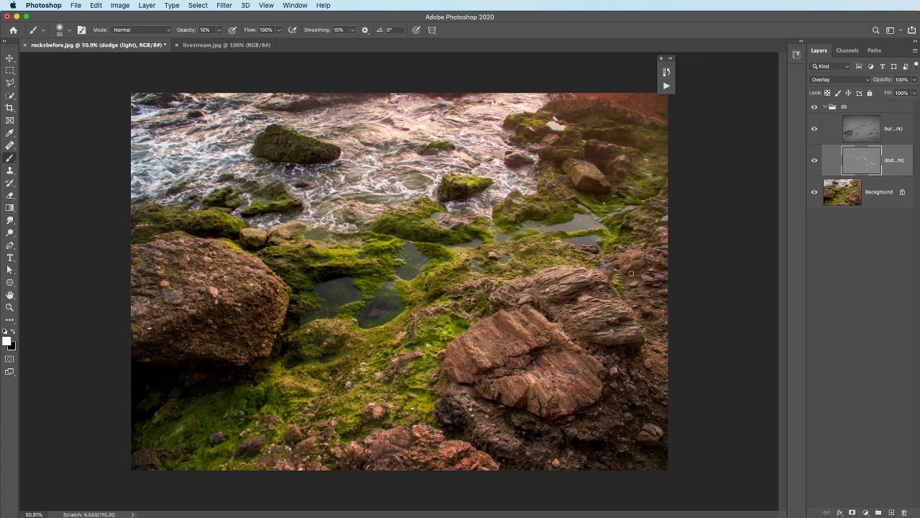
- Compare the photo with the dodge and burn layers hidden and shown
click(814, 161)
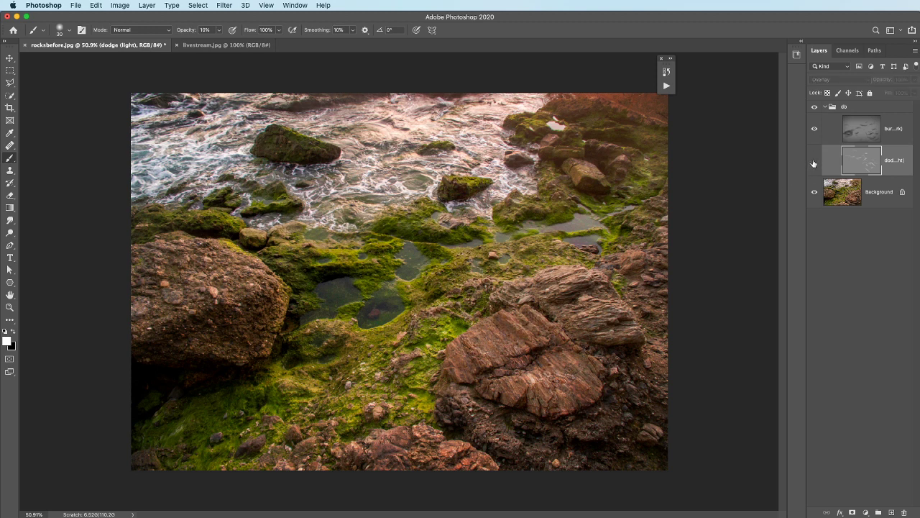
click(814, 162)
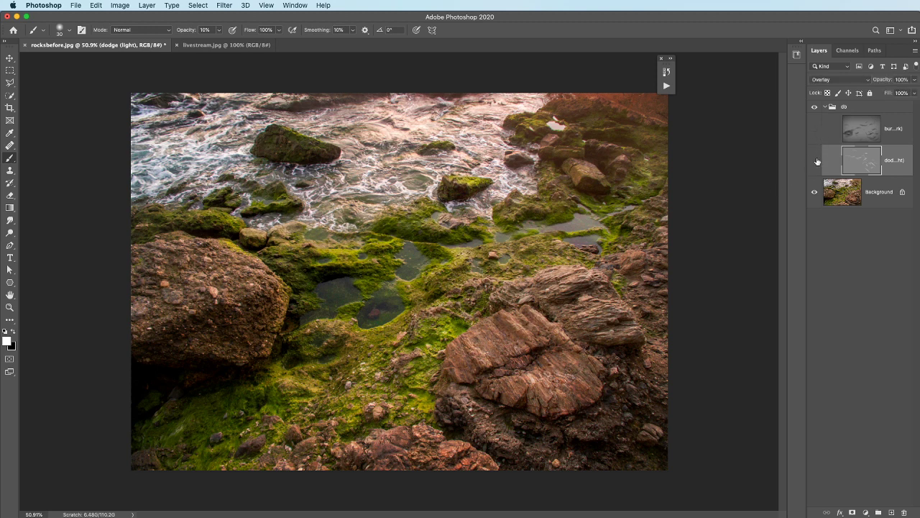
click(814, 161)
click(814, 129)
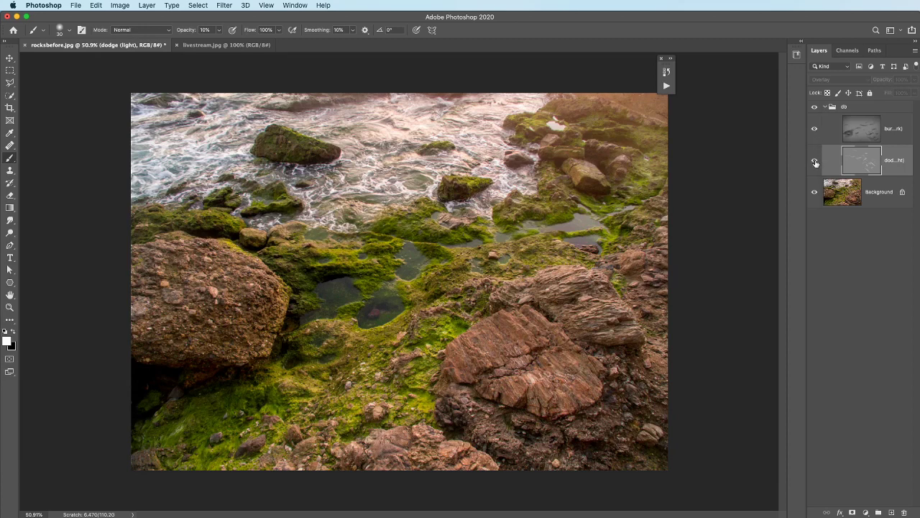
- Lighten the tide pools on the dodge layer at 15% brush opacity, then compare with that layer hidden
click(815, 161)
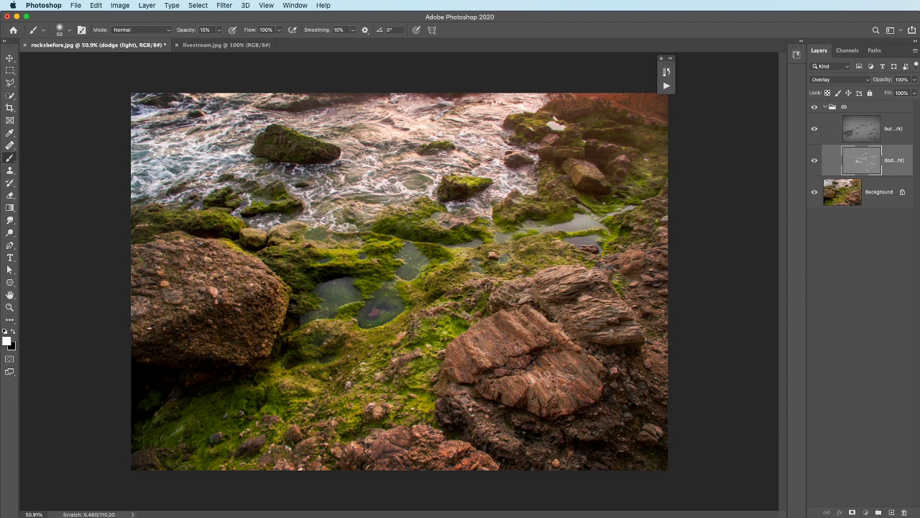
click(814, 161)
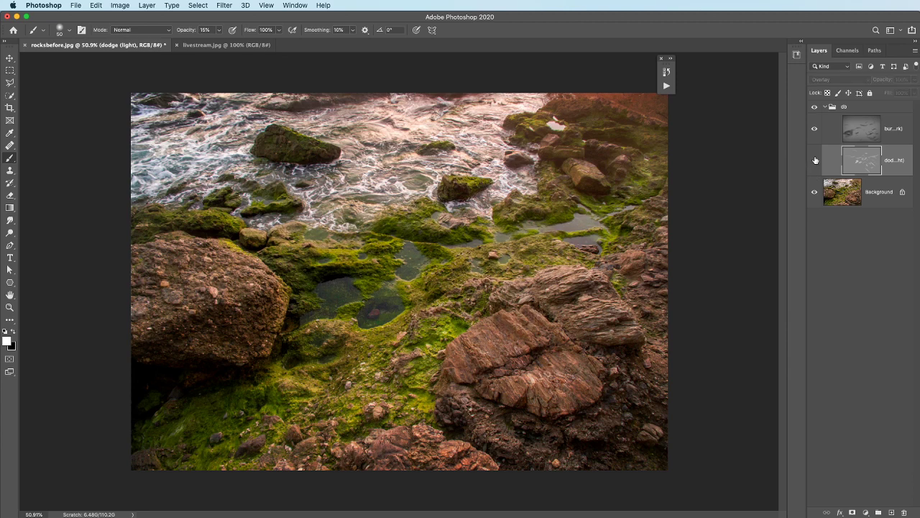
click(814, 160)
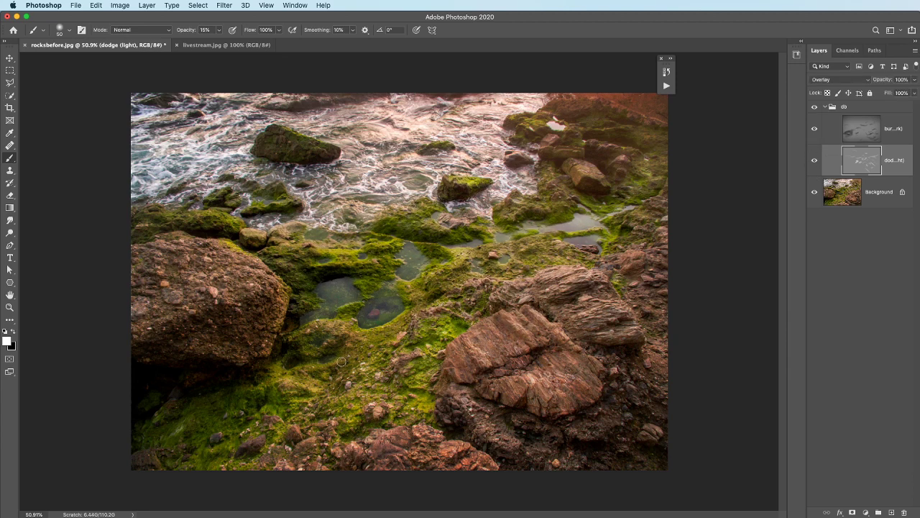
- Enlarge the brush to 80, brighten the lit faces of the boulders and moss on the dodge layer, and compare with both effect layers hidden
key(bracketright)
key(bracketright)
key(bracketright)
mouse_move(154, 250)
mouse_down()
mouse_move(190, 241)
mouse_move(138, 256)
mouse_move(212, 251)
mouse_move(139, 261)
mouse_move(238, 255)
mouse_move(152, 245)
mouse_move(189, 242)
mouse_move(134, 272)
mouse_move(208, 249)
mouse_move(213, 299)
mouse_move(188, 309)
mouse_move(236, 285)
mouse_move(220, 281)
mouse_move(143, 321)
mouse_move(192, 248)
mouse_up()
mouse_move(485, 355)
mouse_down()
mouse_move(473, 357)
mouse_move(485, 362)
mouse_up()
mouse_move(531, 324)
mouse_down()
mouse_move(512, 321)
mouse_move(556, 328)
mouse_up()
mouse_move(549, 283)
mouse_down()
mouse_move(583, 268)
mouse_move(502, 293)
mouse_move(620, 311)
mouse_move(615, 304)
mouse_move(578, 316)
mouse_move(613, 310)
mouse_up()
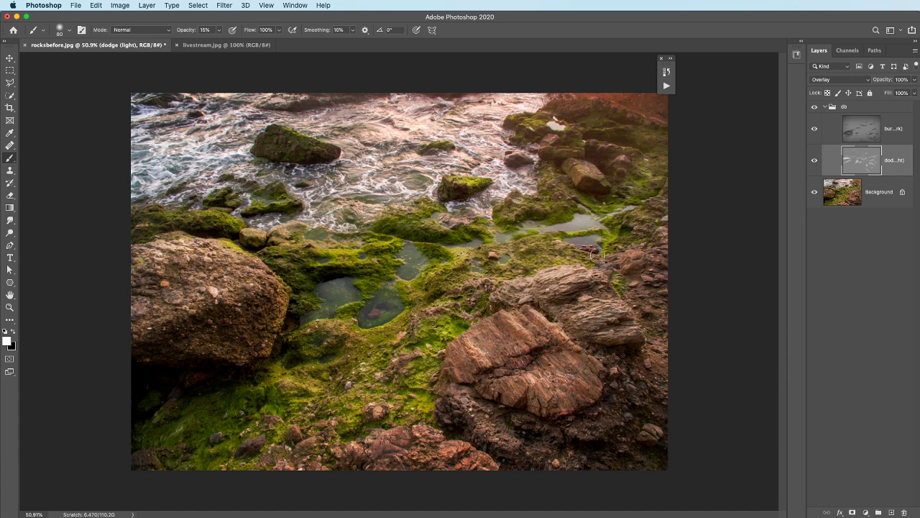
mouse_move(583, 161)
mouse_down()
mouse_move(576, 168)
mouse_move(553, 144)
mouse_move(548, 189)
mouse_move(548, 164)
mouse_up()
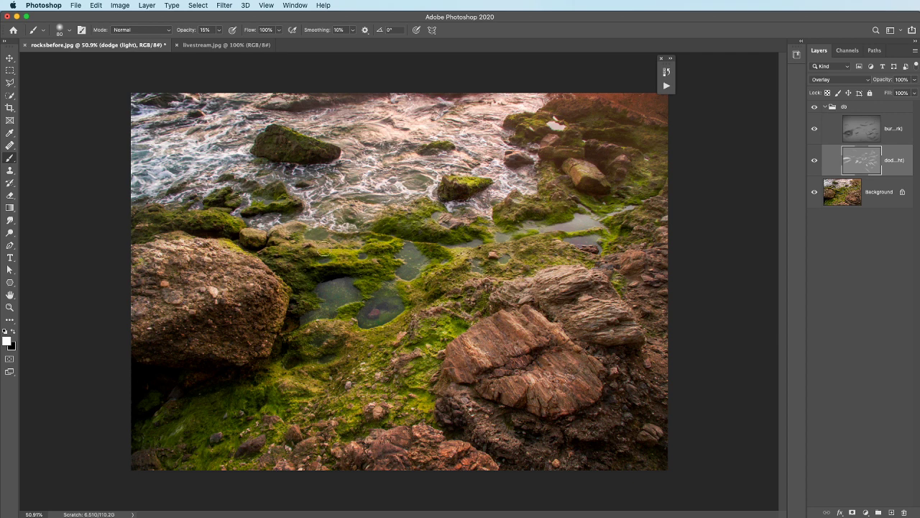
mouse_move(277, 231)
mouse_down()
mouse_move(437, 226)
mouse_move(456, 238)
mouse_up()
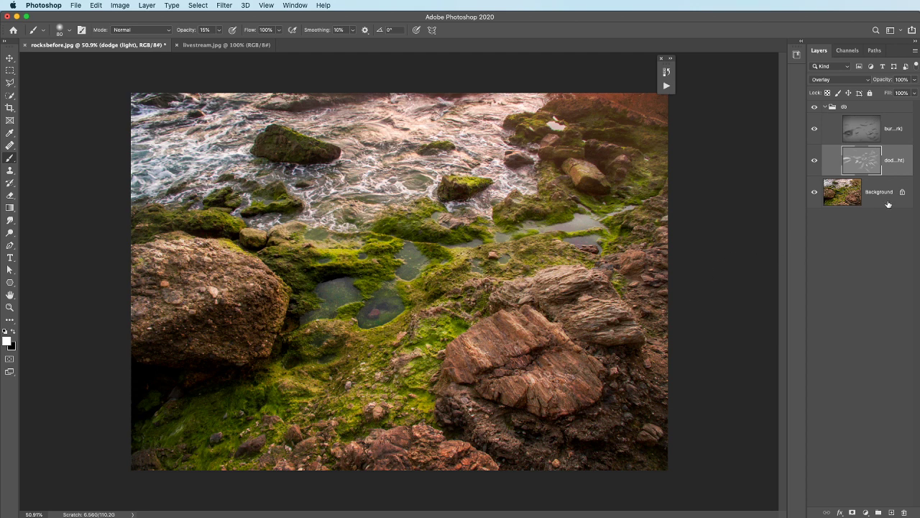
click(814, 160)
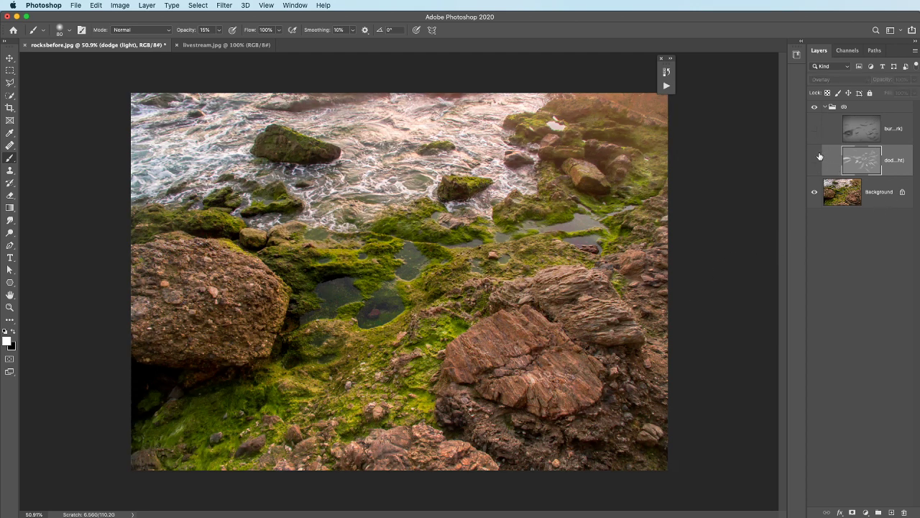
click(815, 159)
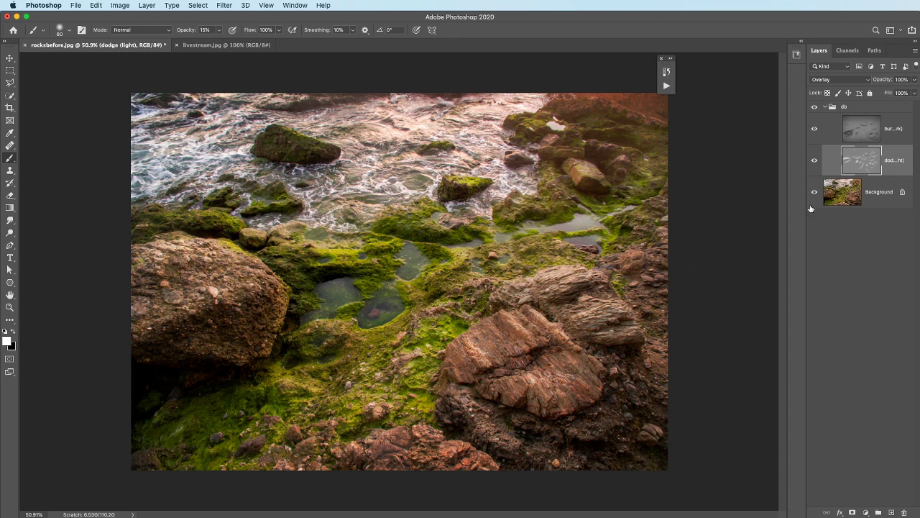
- Set the dodge layer's opacity to 48% and the burn layer's opacity to 66%
drag(888, 82, 708, 91)
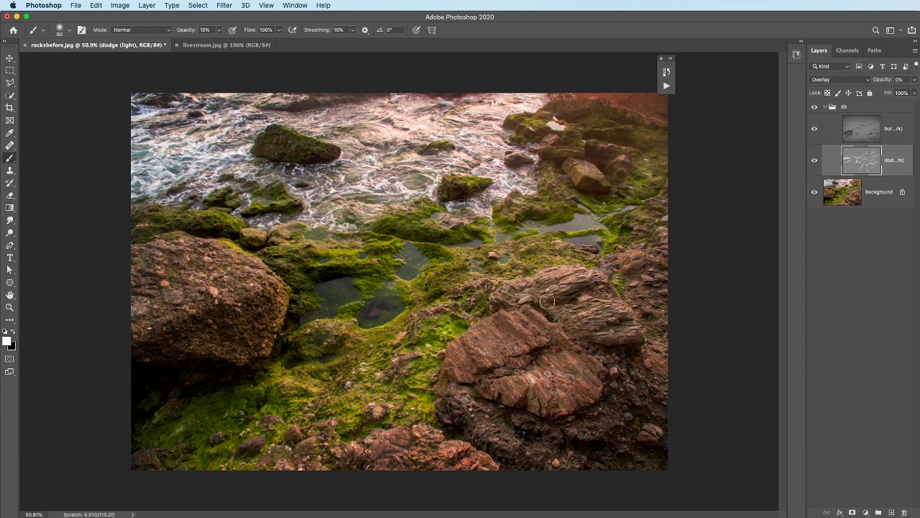
drag(879, 83, 884, 80)
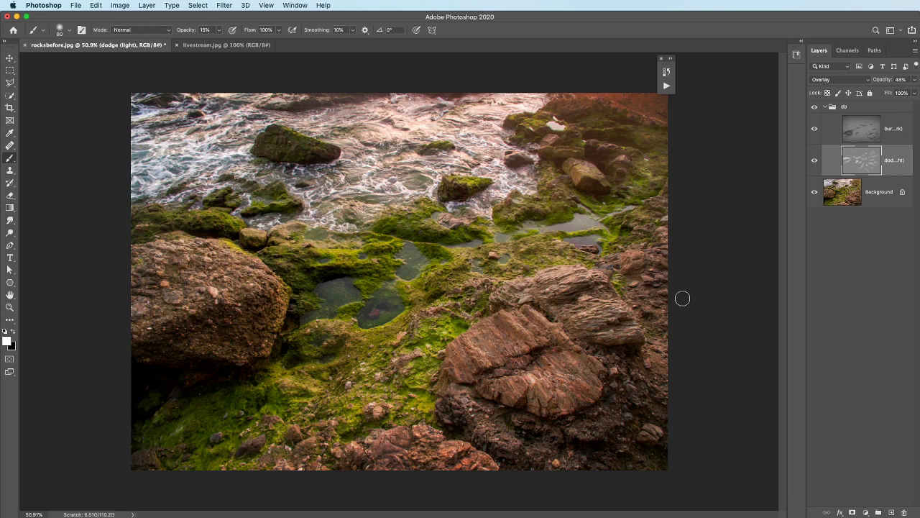
click(855, 129)
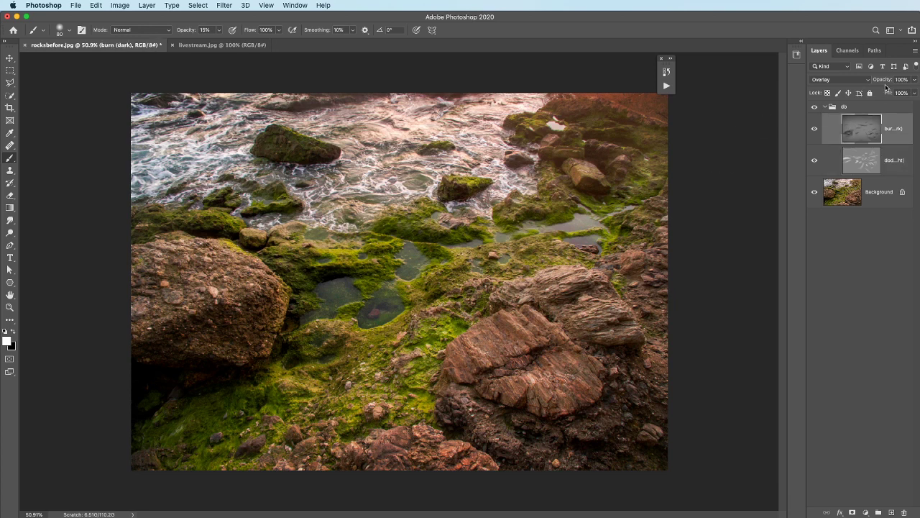
drag(884, 82, 812, 84)
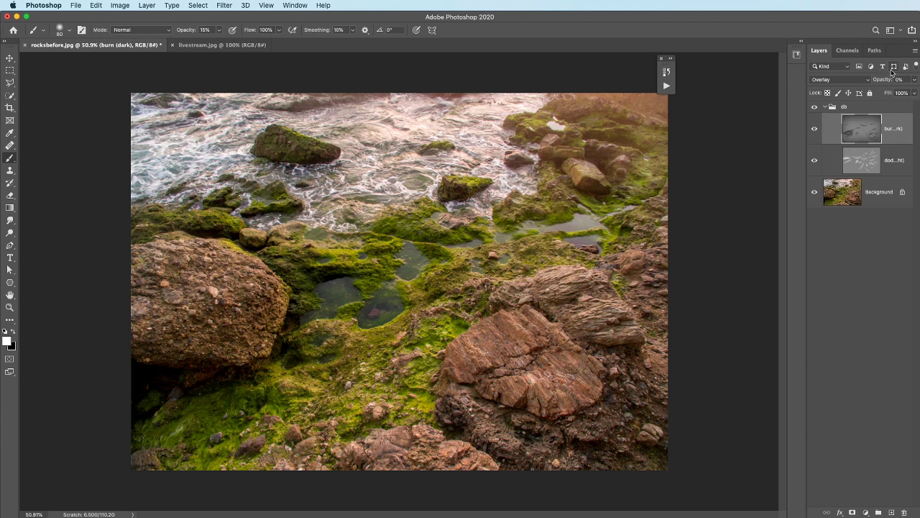
drag(879, 81, 884, 82)
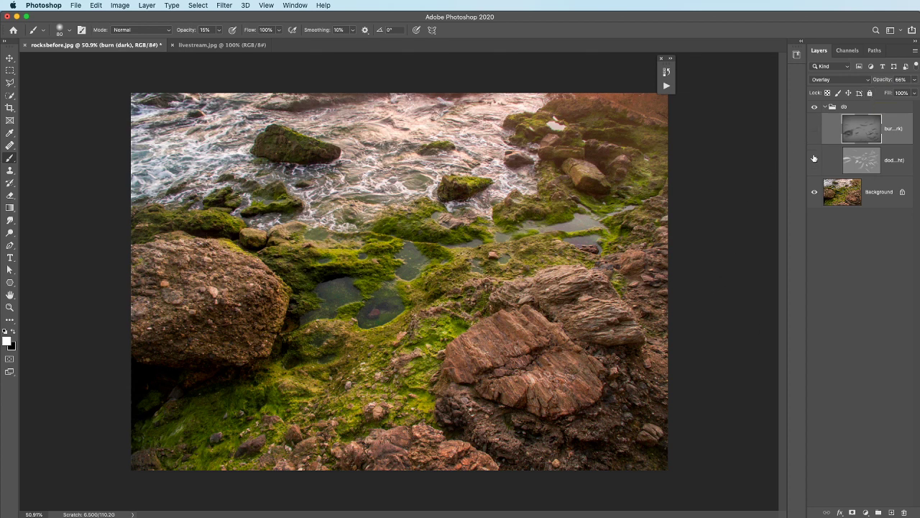
- Compare the photo with and without the burn layer and the whole db group
click(815, 129)
click(814, 129)
click(815, 106)
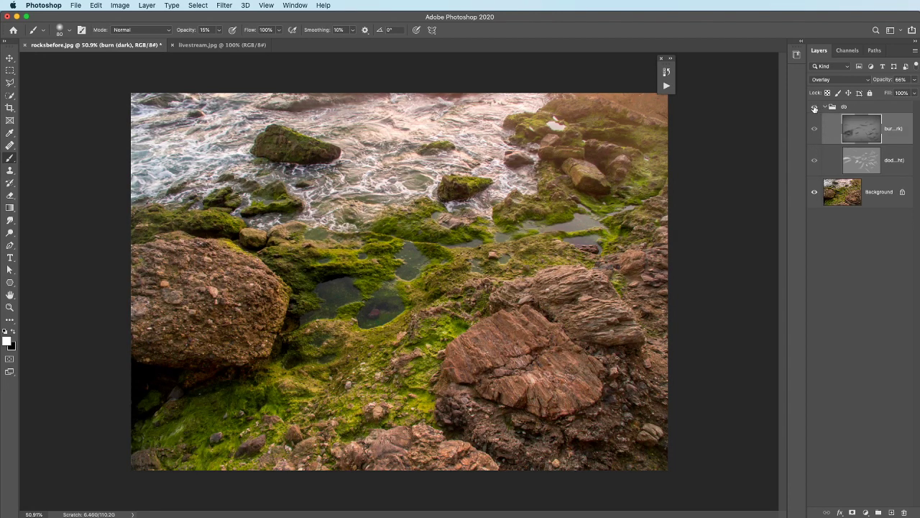
- Show the db group again and open Astreetmusicianplaysthesaxophoneintheeveningcity.jpg from the Desktop
click(814, 107)
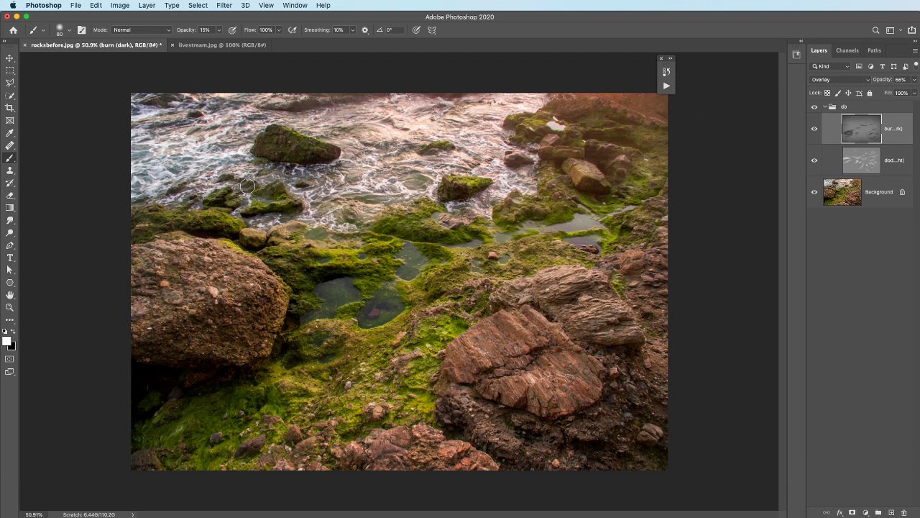
click(78, 5)
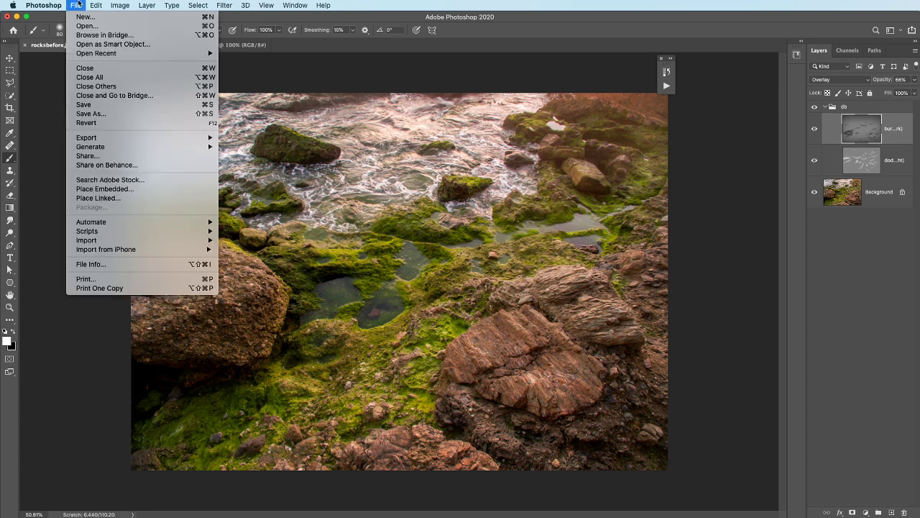
click(86, 26)
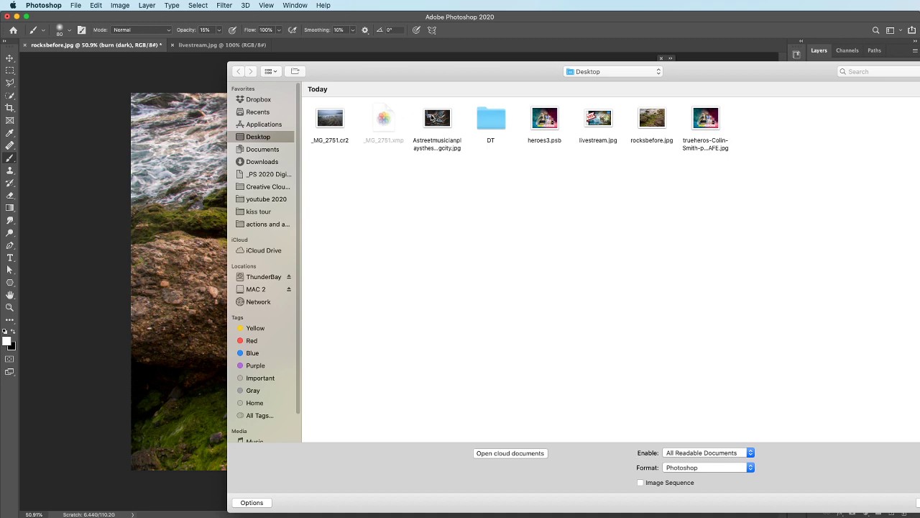
click(439, 119)
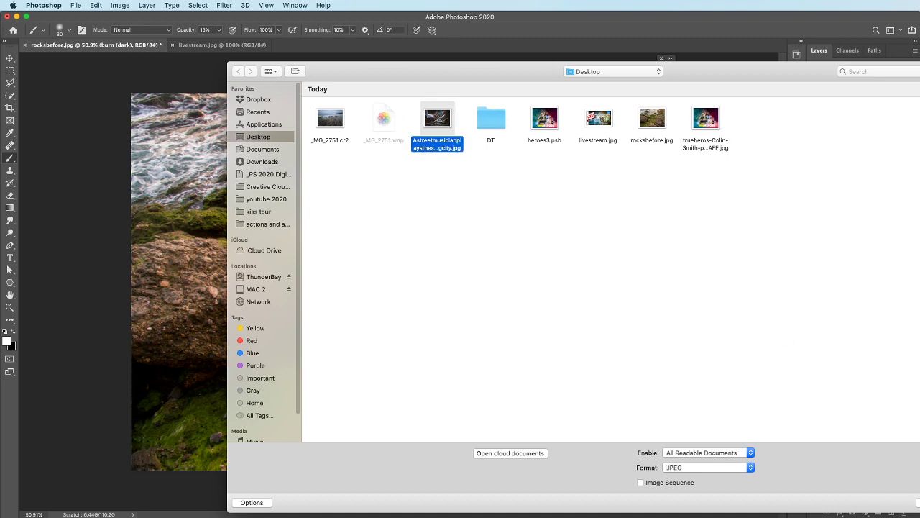
key(Return)
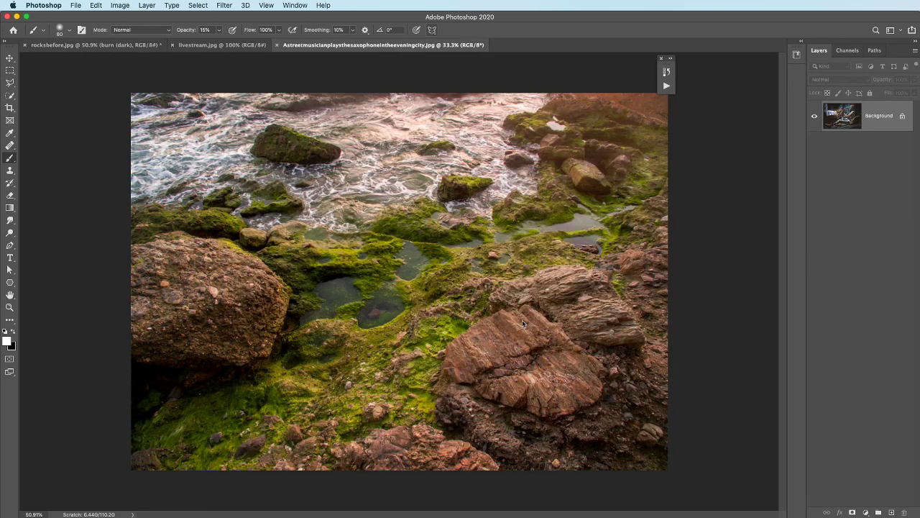
- Switch to rocksbefore.jpg and back to the saxophone photo, then activate the Move tool
click(149, 46)
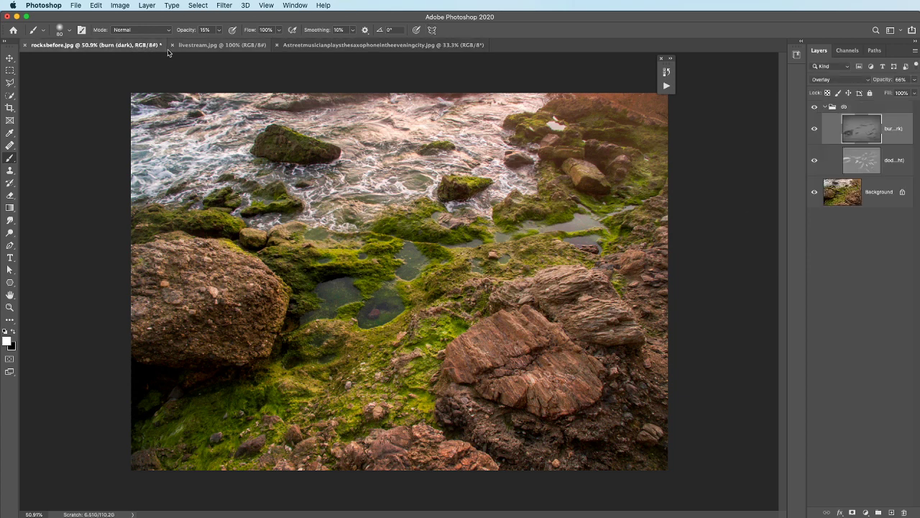
click(356, 45)
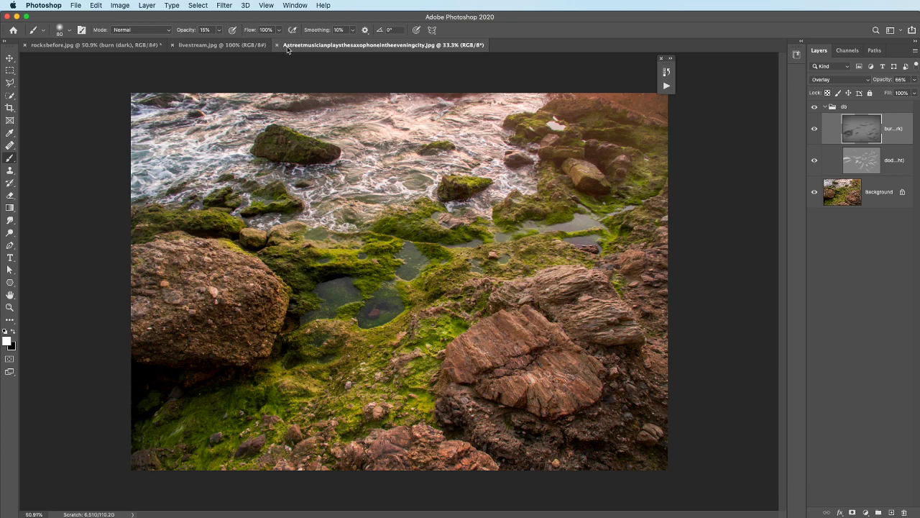
click(8, 59)
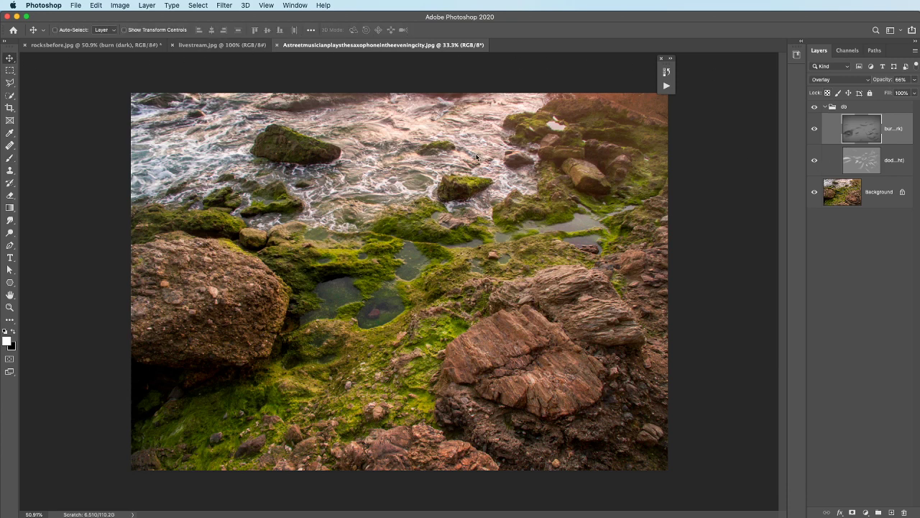
- Close the saxophone photo, livestream.jpg and rocksbefore.jpg, discarding the changes to rocksbefore.jpg
click(277, 46)
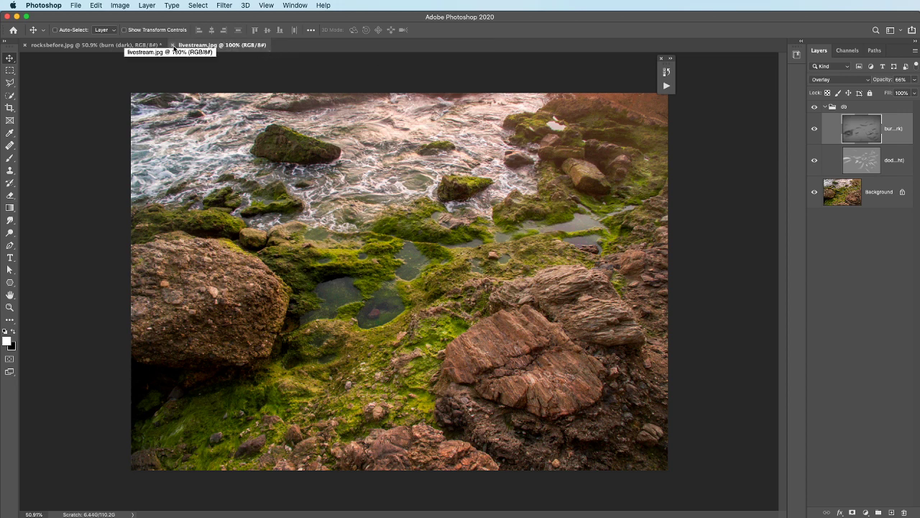
click(173, 45)
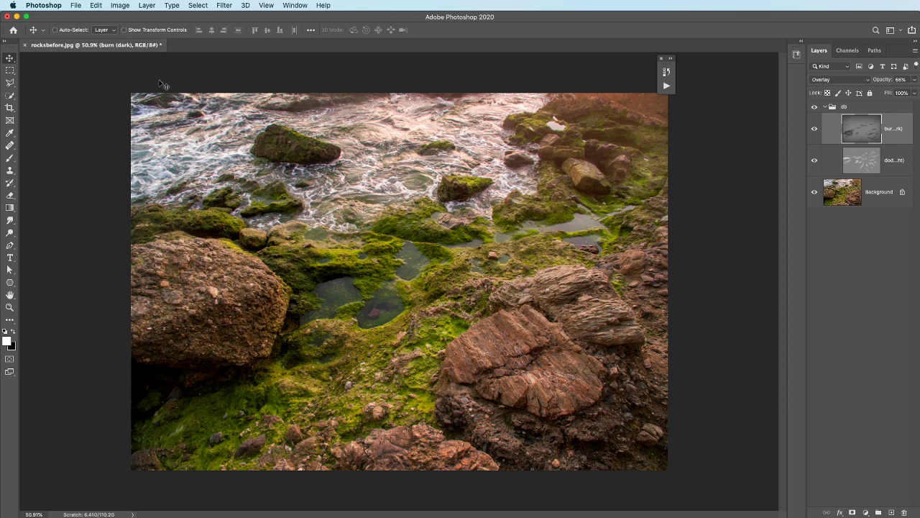
click(25, 46)
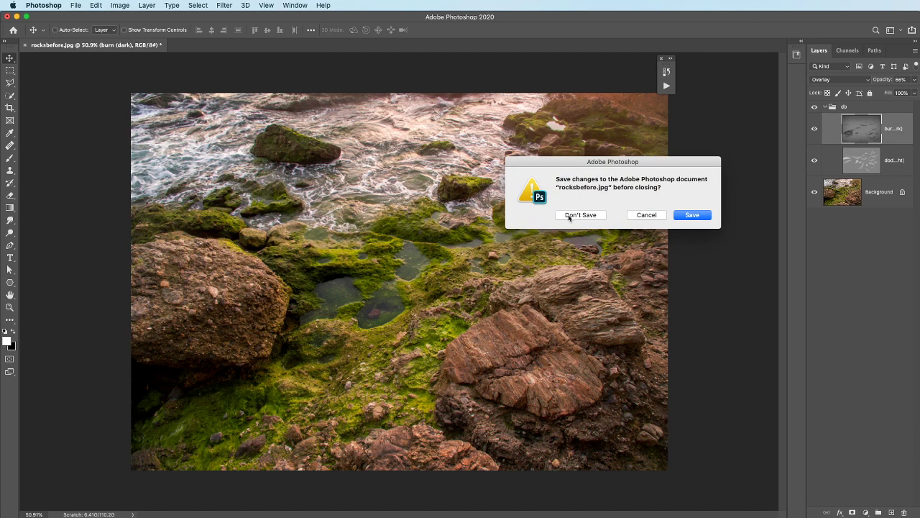
click(571, 216)
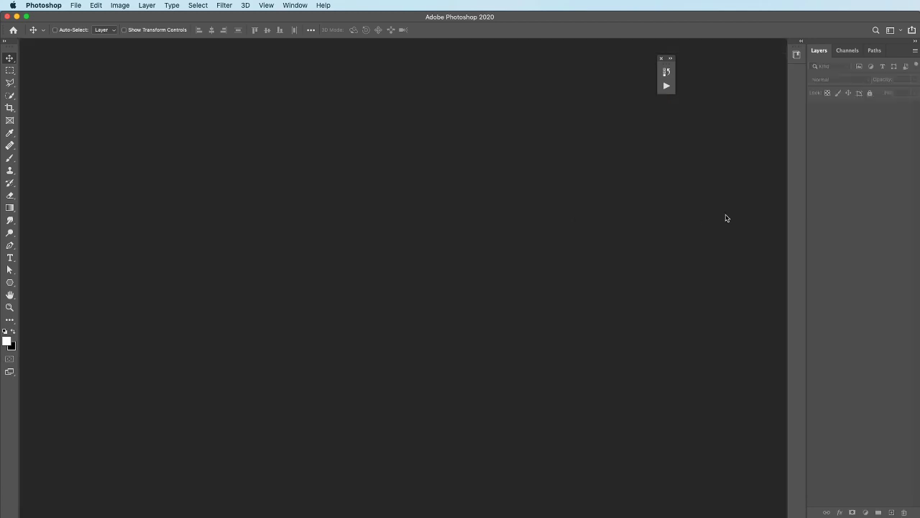
- Reopen the street musician saxophone photo from the Desktop
click(77, 5)
click(85, 26)
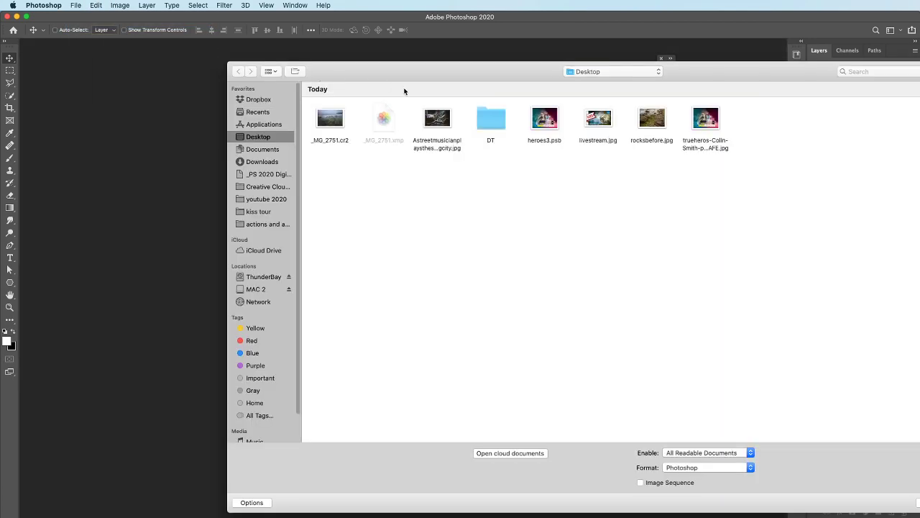
click(429, 124)
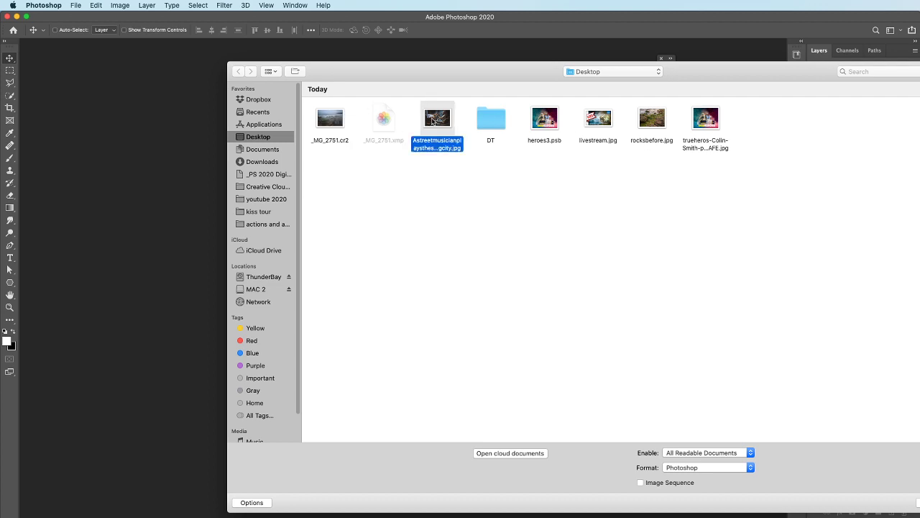
key(Return)
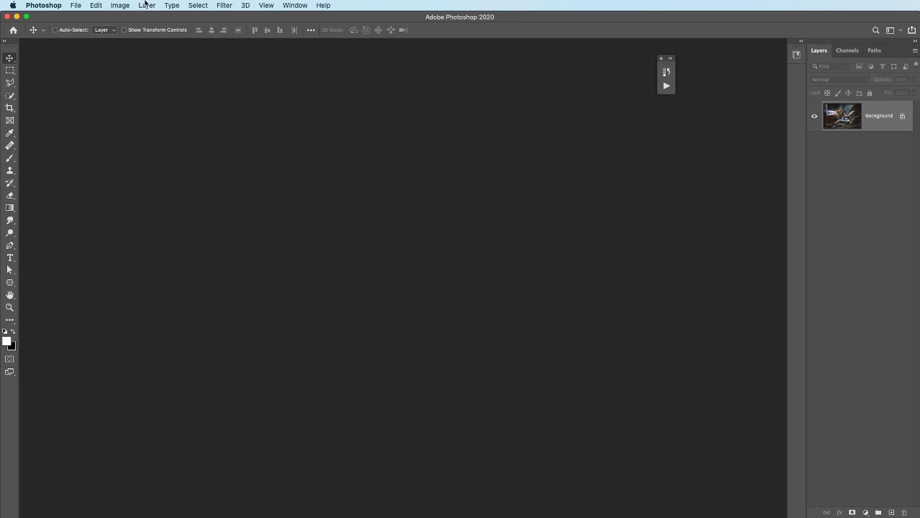
- Restart Photoshop and open Astreetmusicianplaysthesaxophoneintheeveningcity.jpg from the Desktop
click(54, 4)
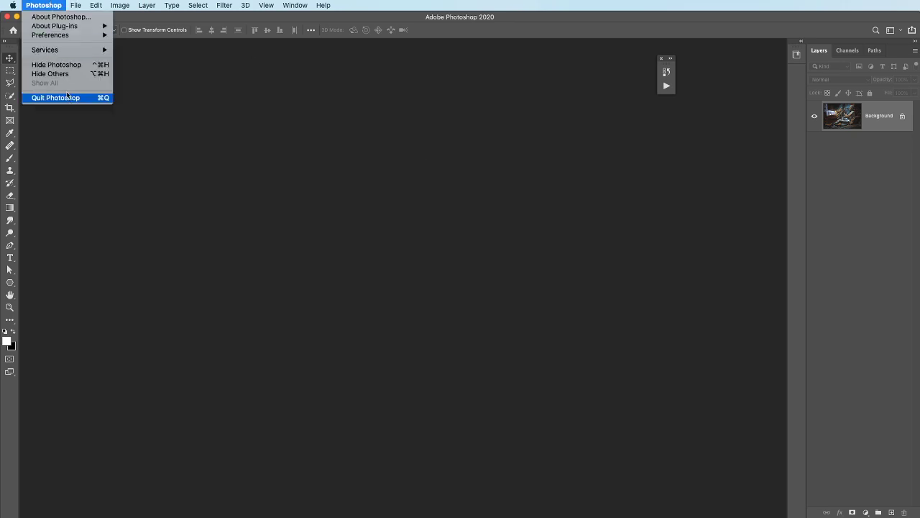
click(26, 4)
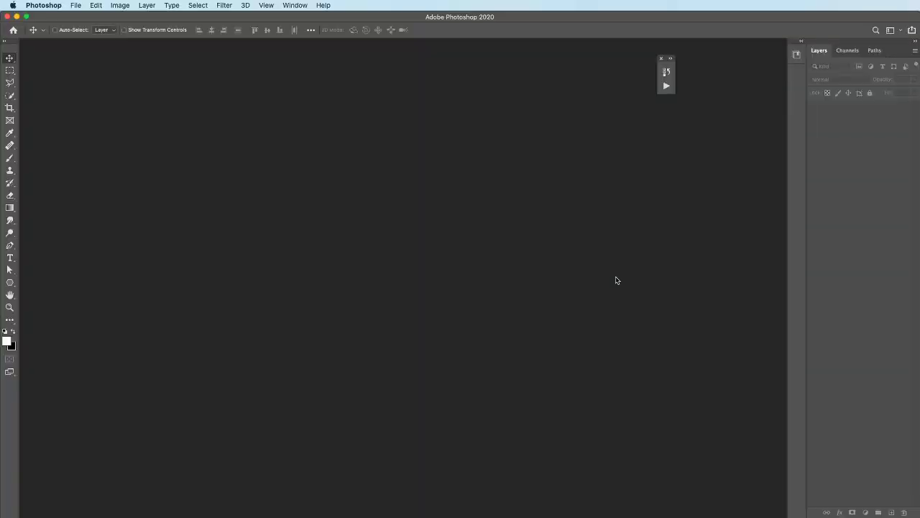
click(77, 6)
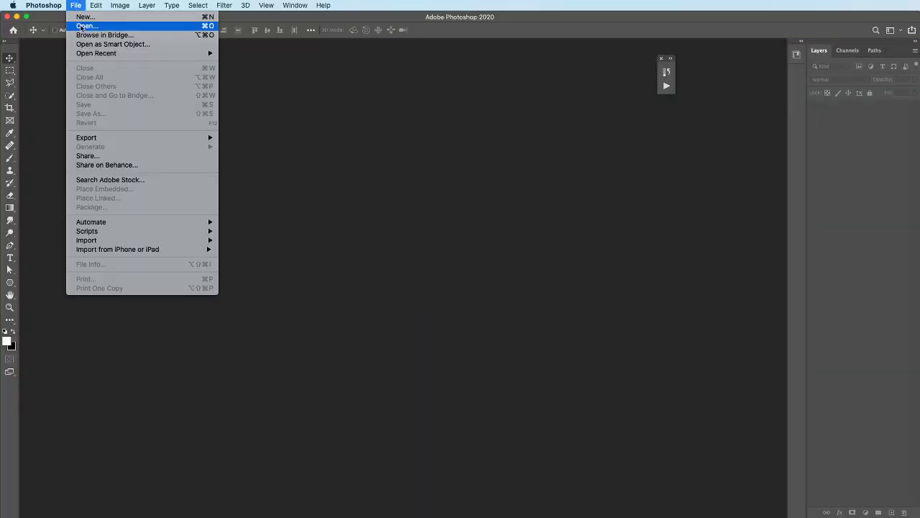
click(85, 26)
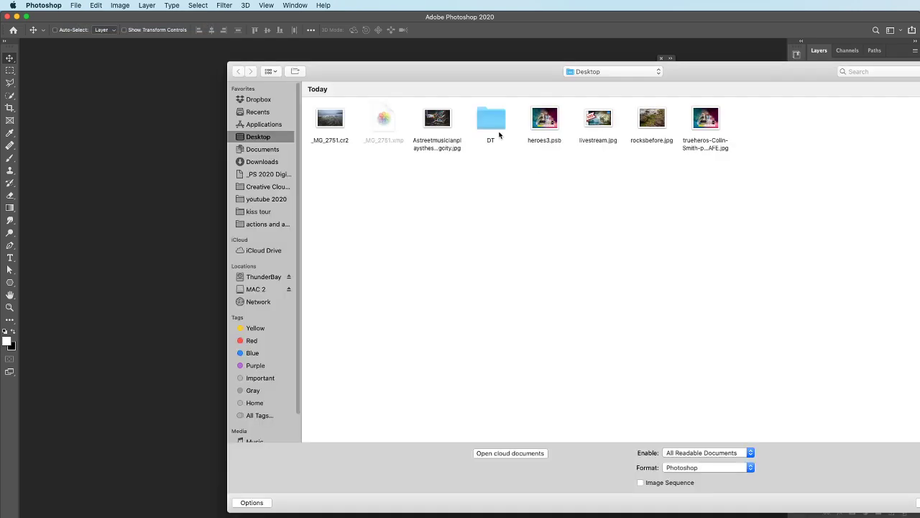
click(447, 119)
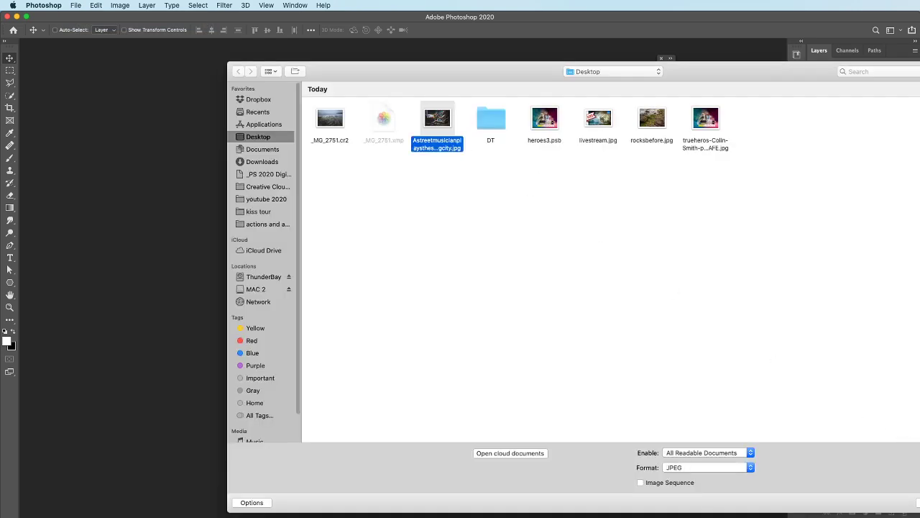
key(Return)
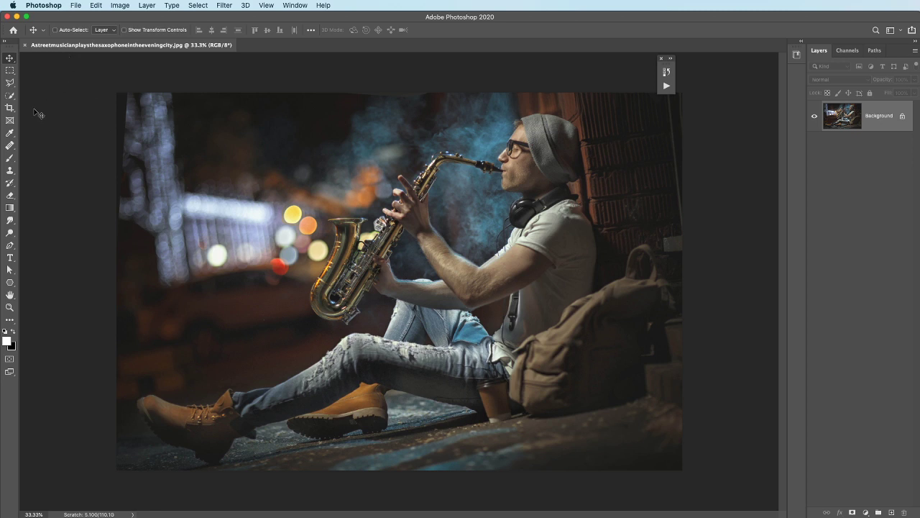
- With the Quick Selection tool active, run Select Subject on the saxophone player and copy the selection to a new layer
click(10, 94)
right_click(10, 95)
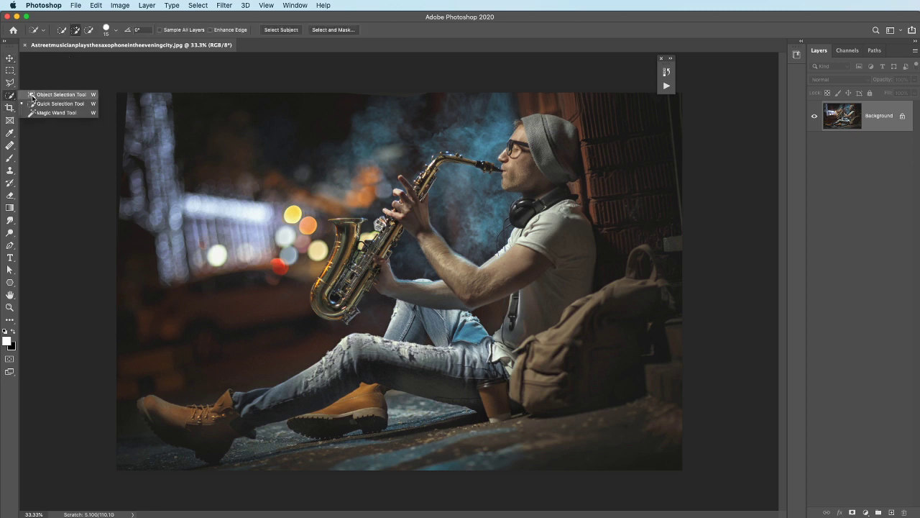
click(46, 104)
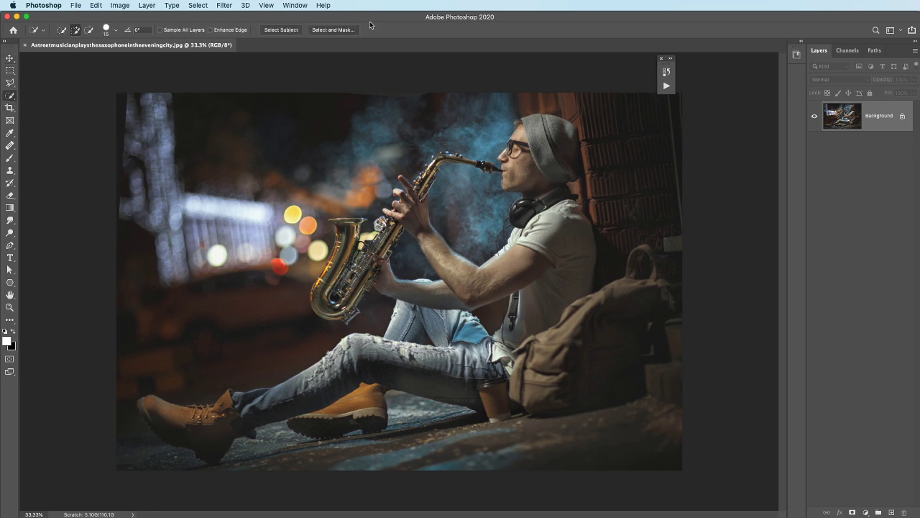
click(286, 30)
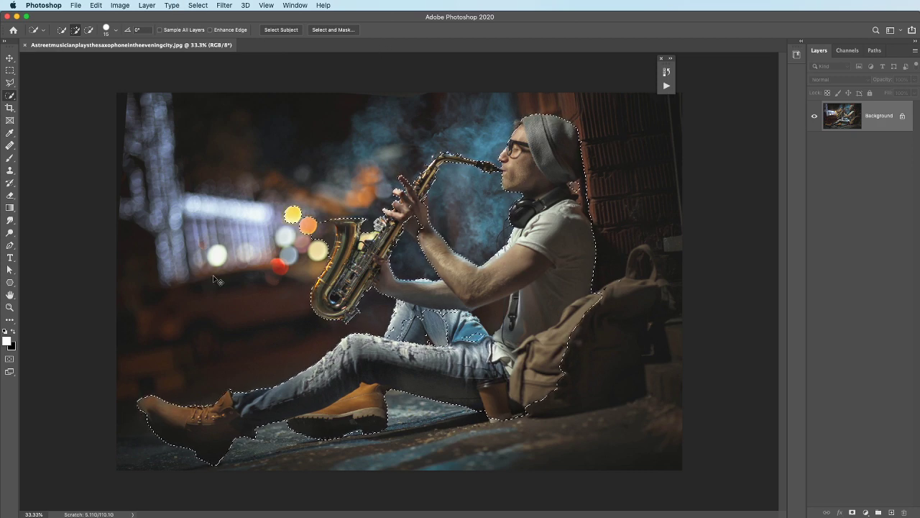
key(super+j)
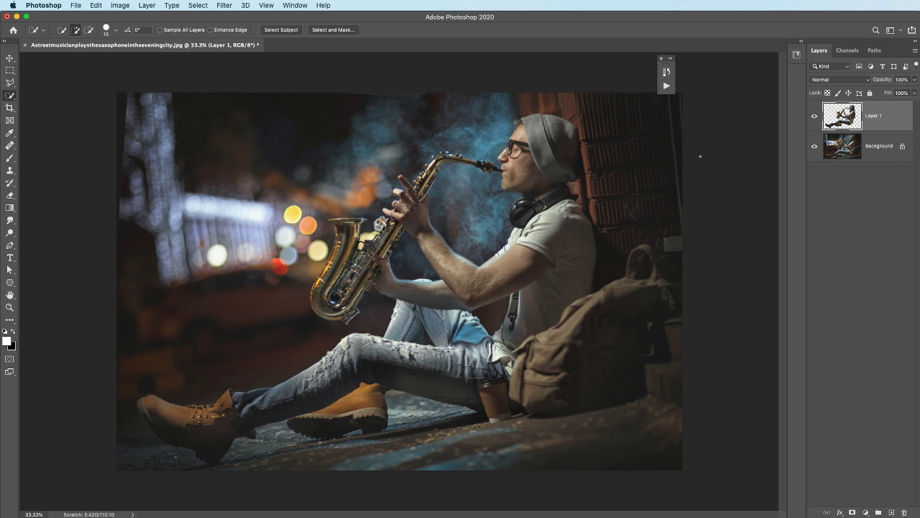
- Fill the Background layer with black and then white behind the cutout, and inspect the edges along the musician's arms
click(834, 149)
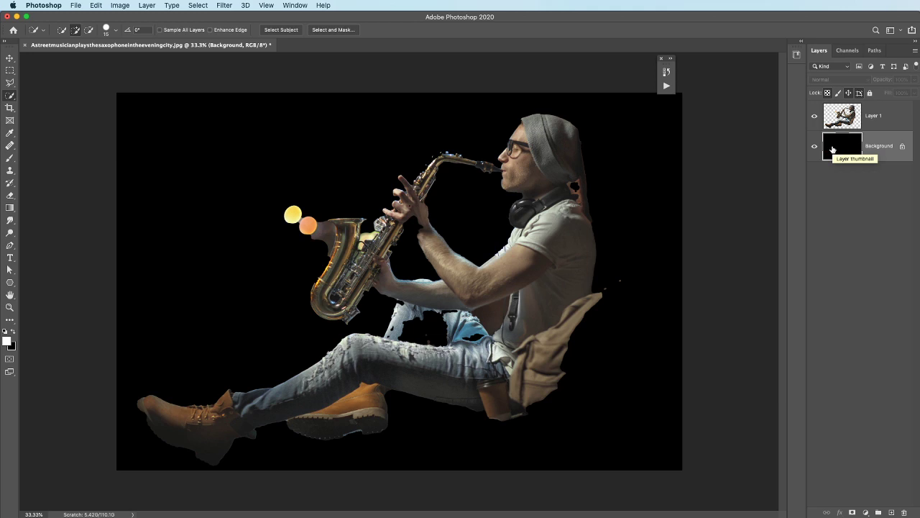
key(alt+BackSpace)
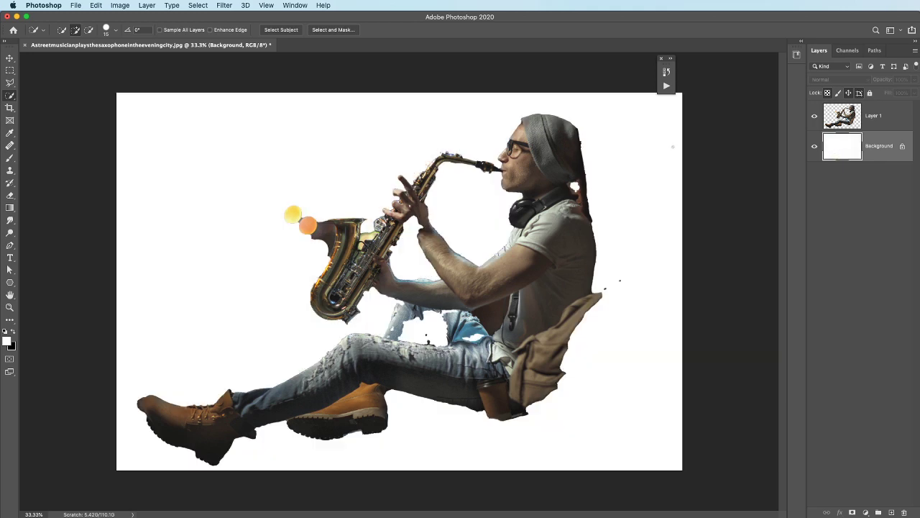
scroll(495, 237, up, 6)
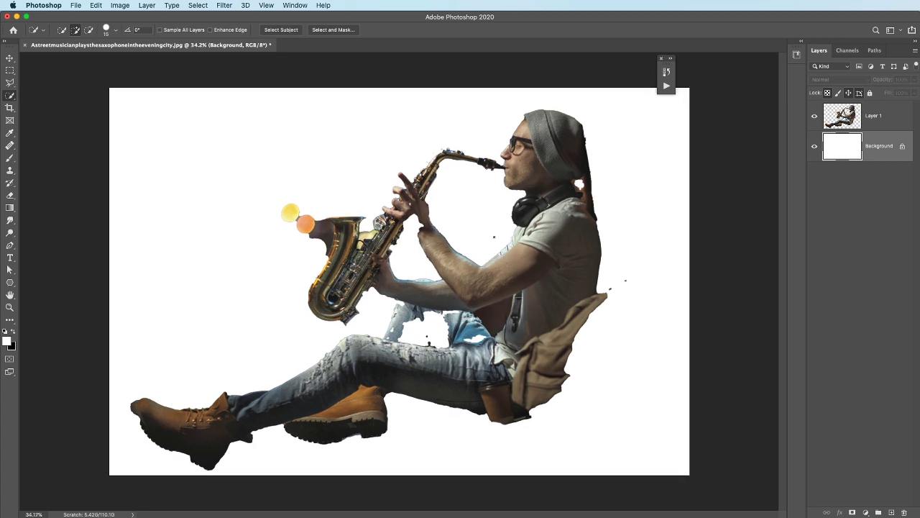
scroll(495, 236, up, 2)
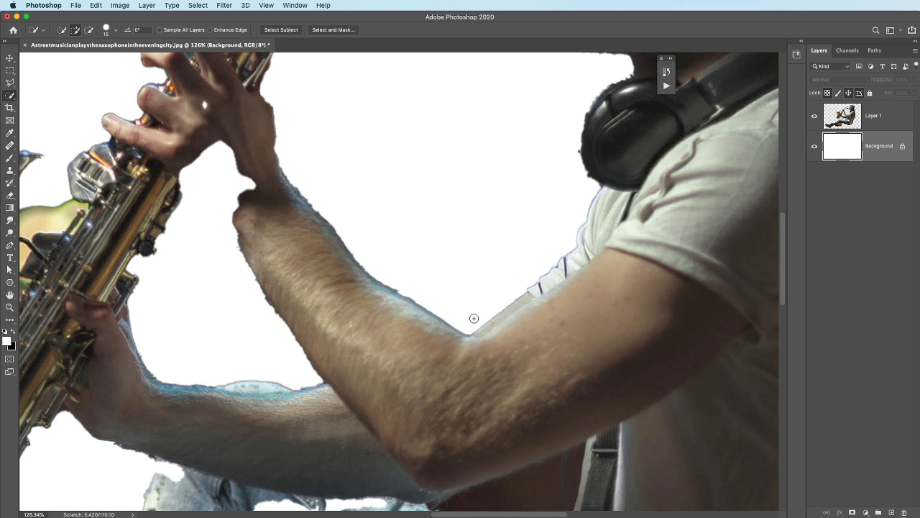
- Load the outline of the musician cutout on Layer 1 as a selection and invert it
click(841, 115)
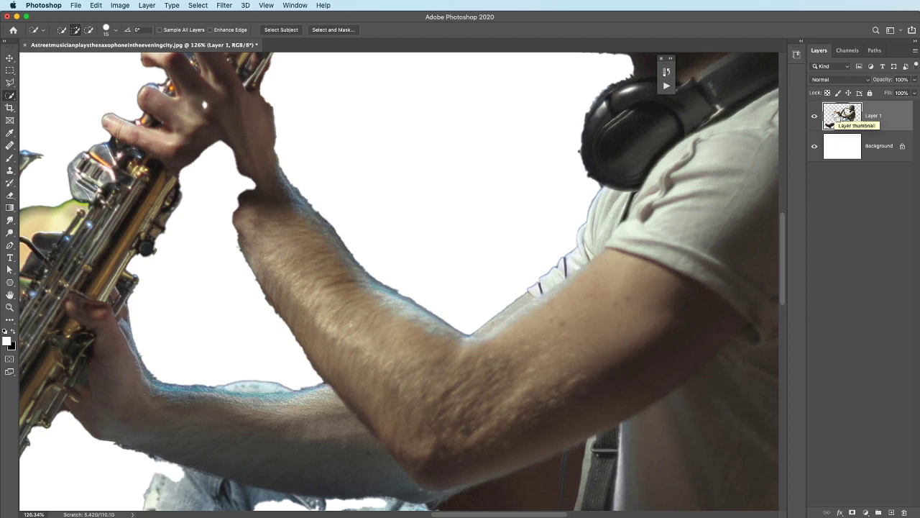
super+click(841, 118)
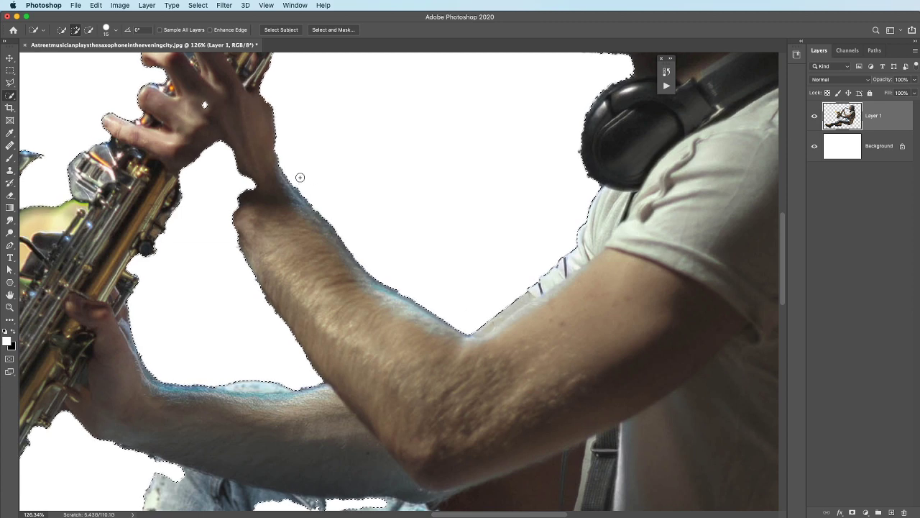
scroll(330, 206, down, 5)
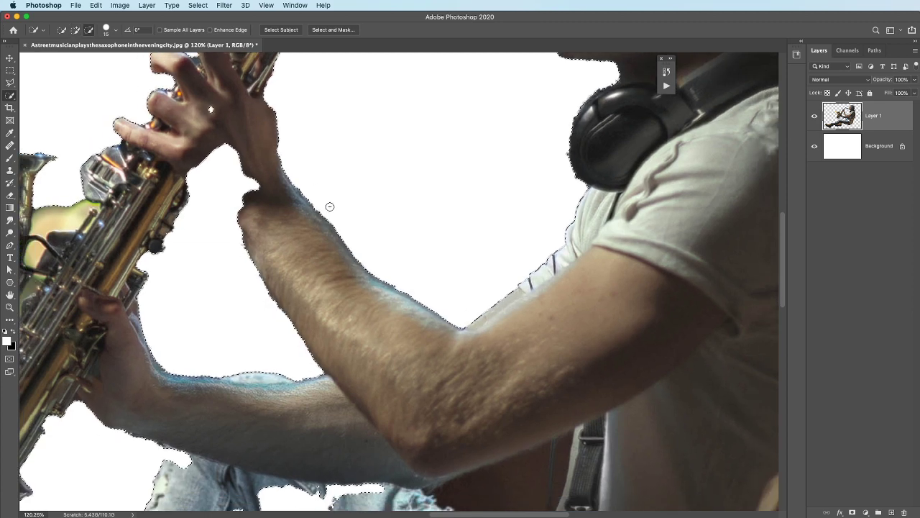
scroll(330, 207, down, 2)
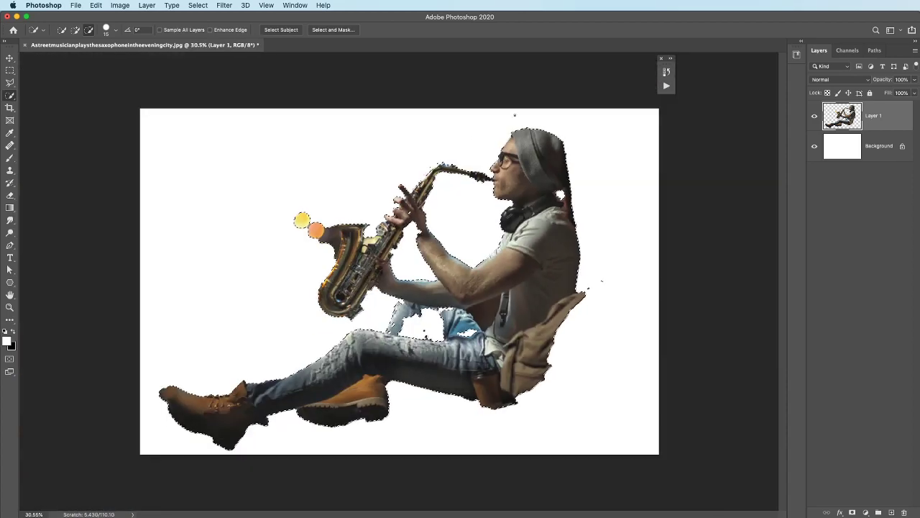
scroll(399, 281, up, 1)
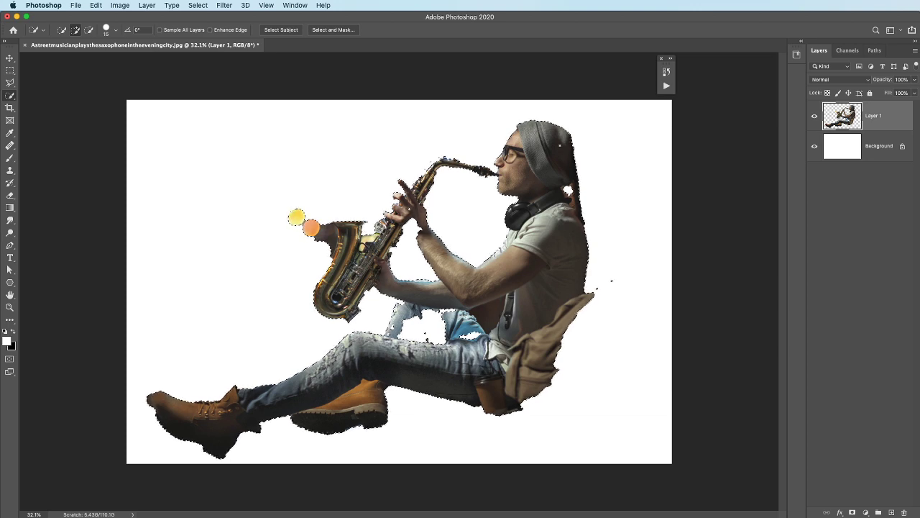
key(super+shift+i)
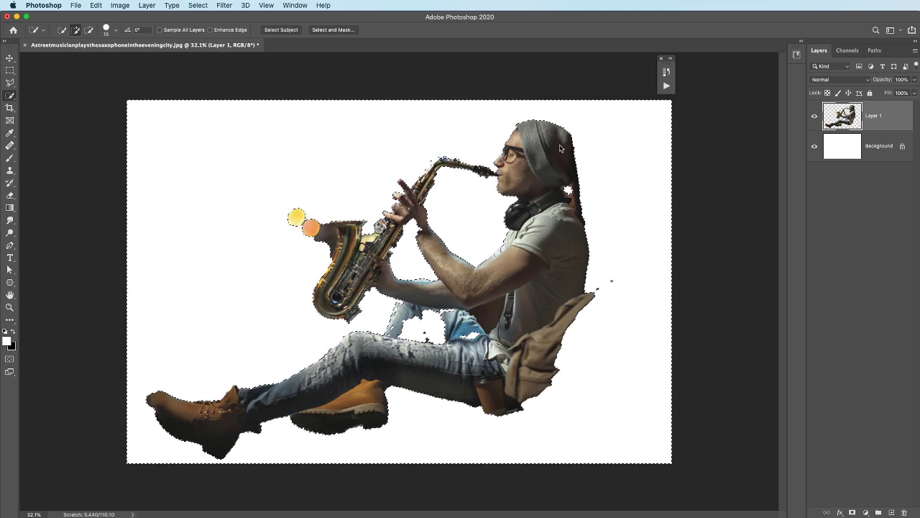
- Expand the inverted selection around the musician cutout on Layer 1 with the Expand command
click(198, 5)
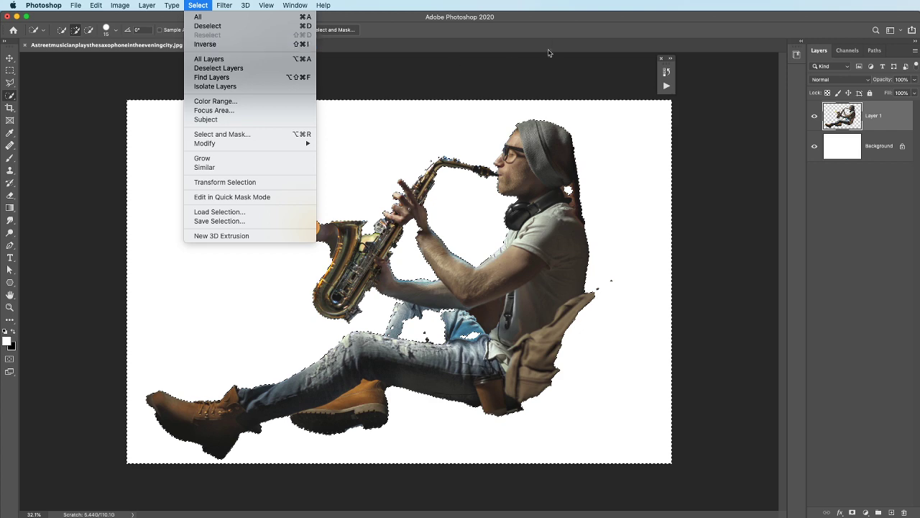
click(296, 217)
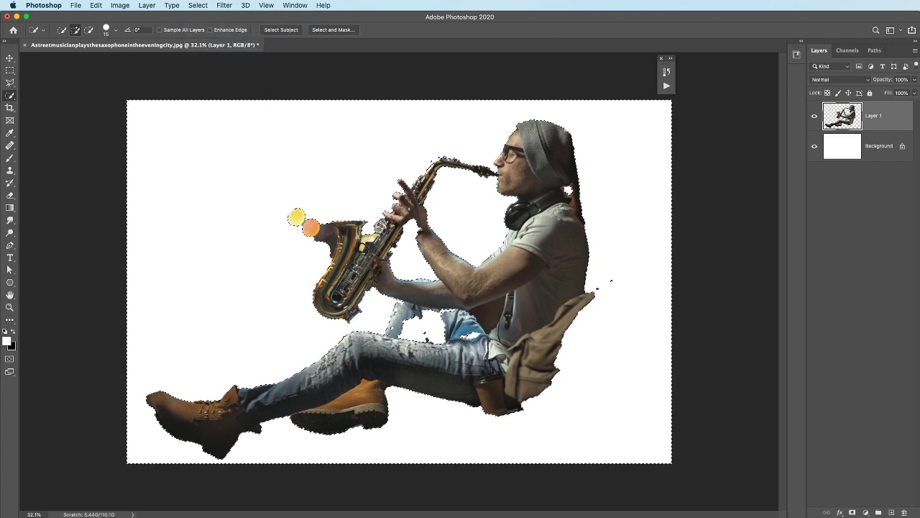
scroll(515, 255, up, 3)
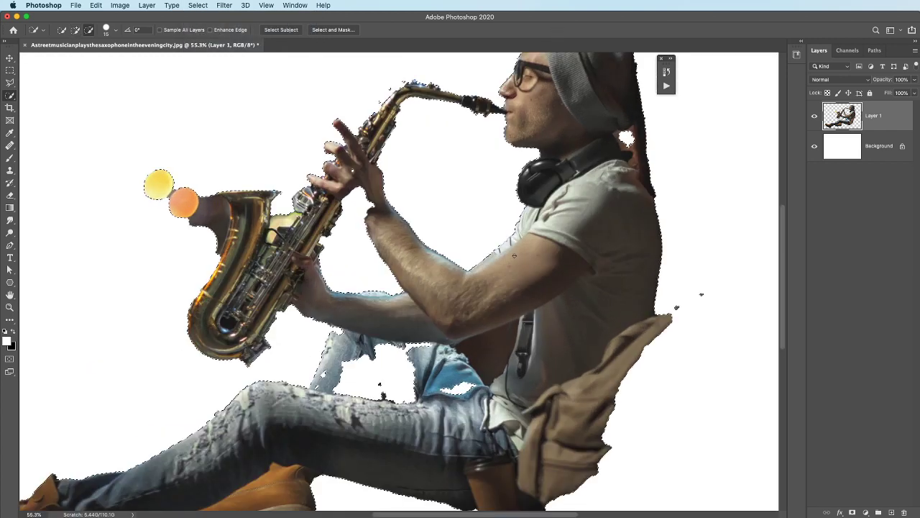
scroll(515, 254, up, 3)
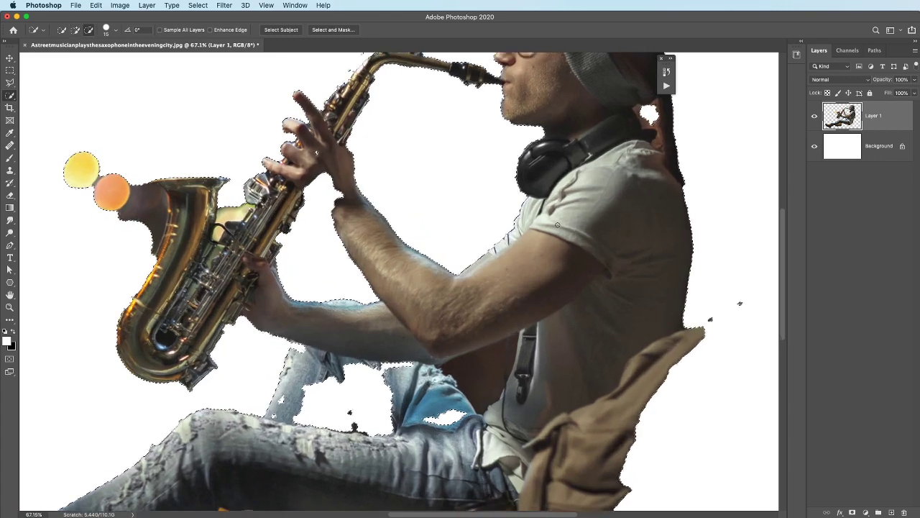
scroll(554, 224, up, 3)
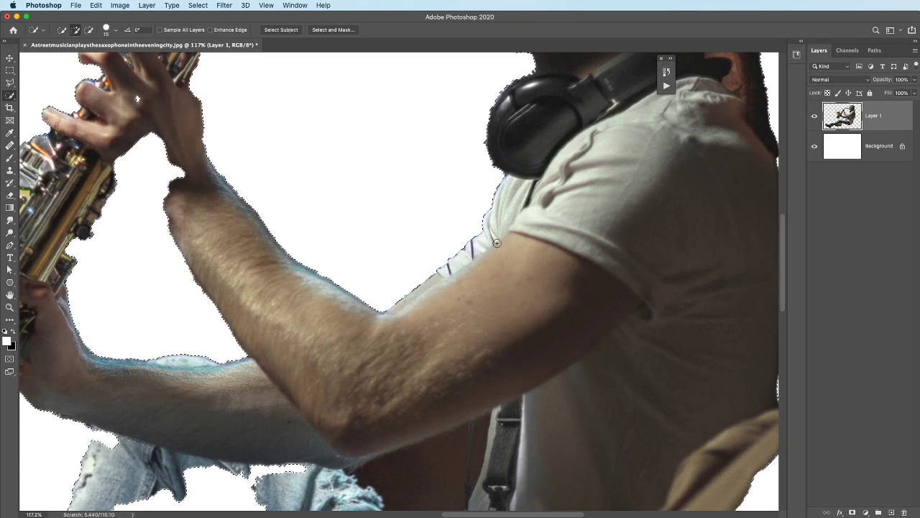
click(199, 5)
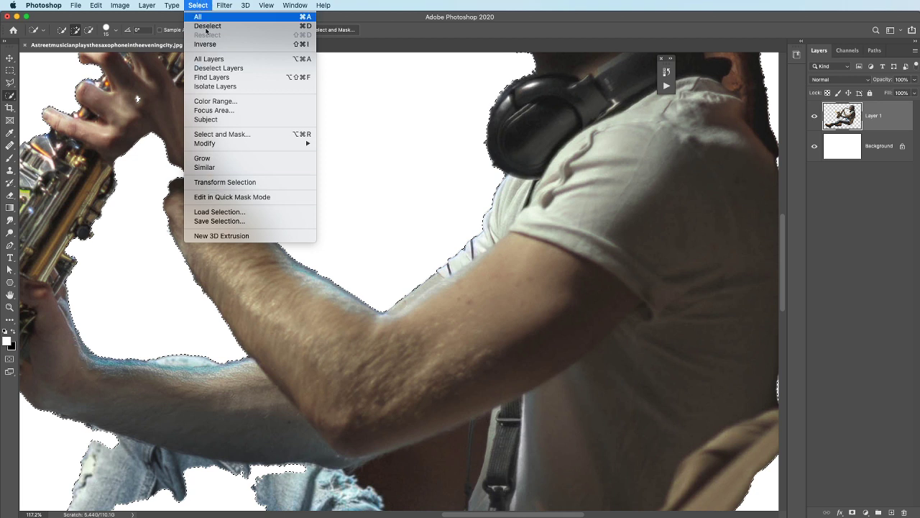
mouse_move(233, 145)
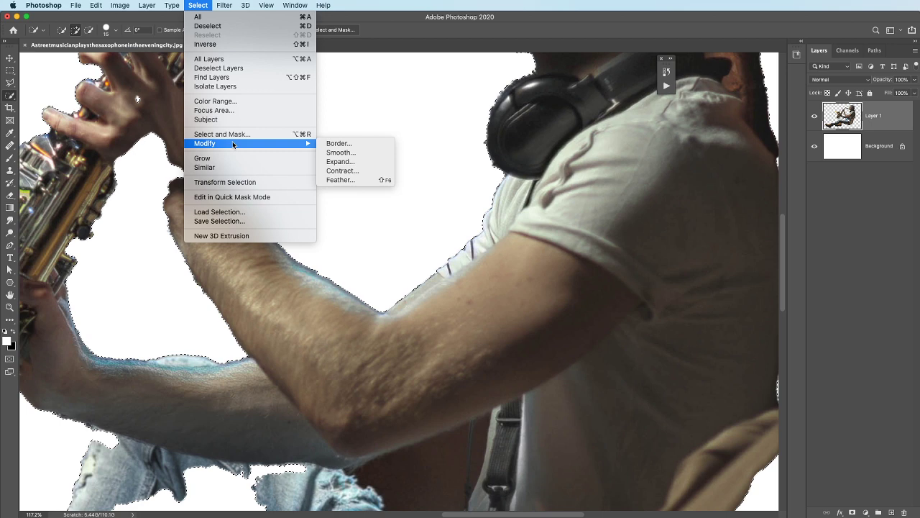
click(354, 163)
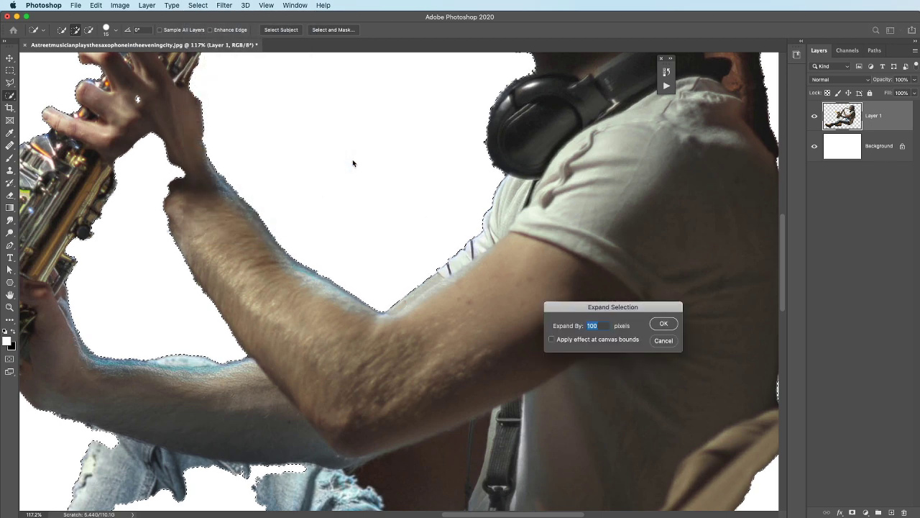
click(663, 324)
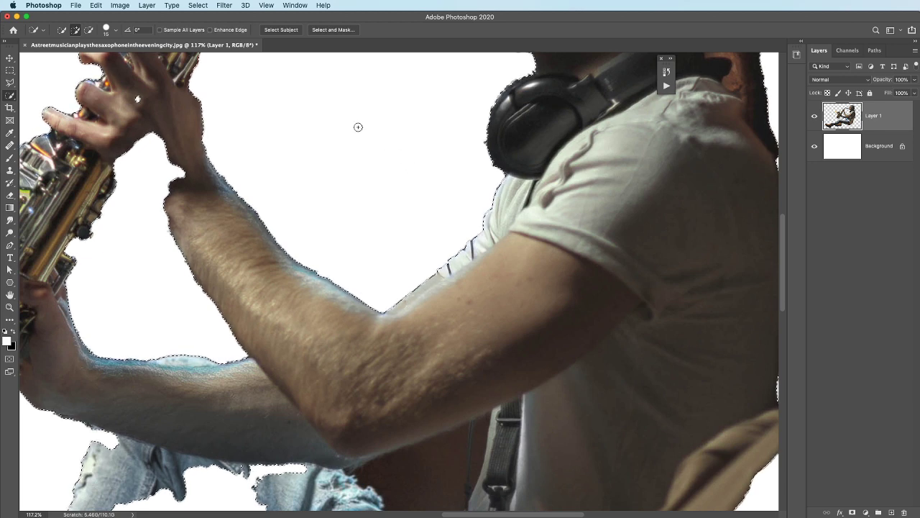
- Feather the expanded selection by 1 pixel
click(198, 6)
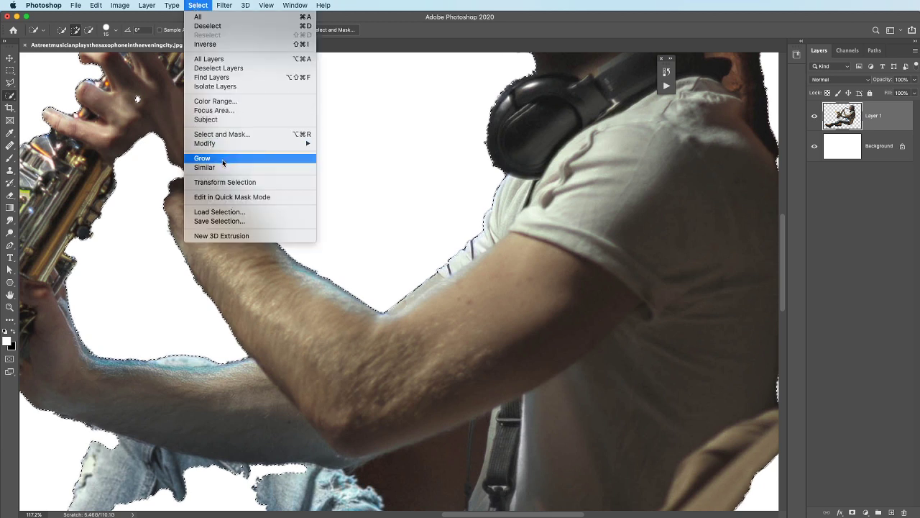
mouse_move(225, 147)
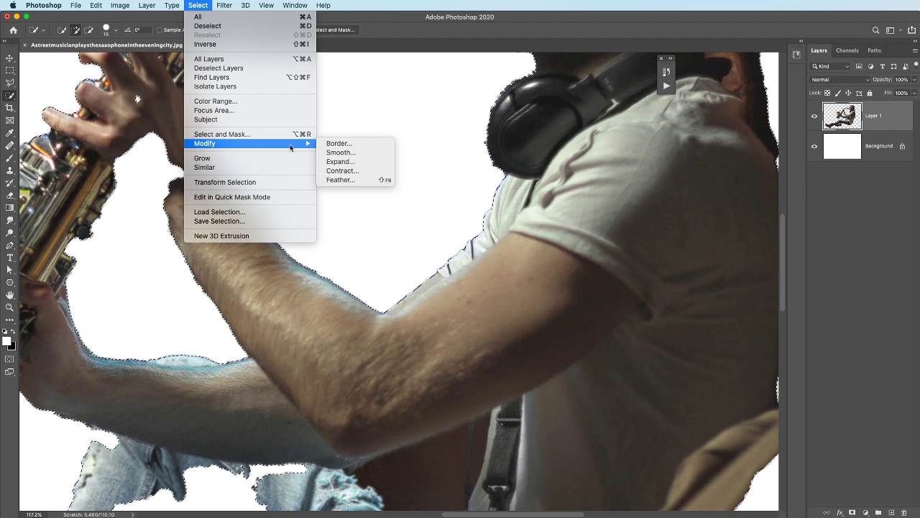
click(341, 180)
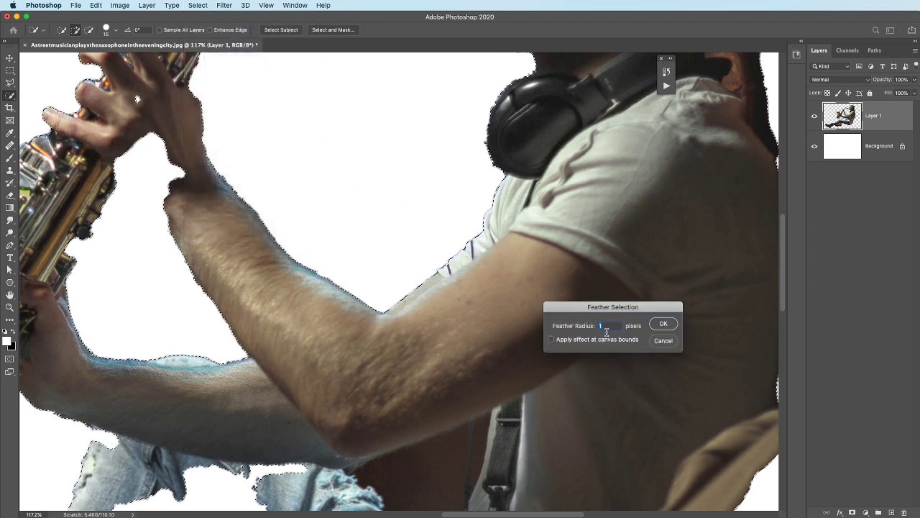
click(664, 323)
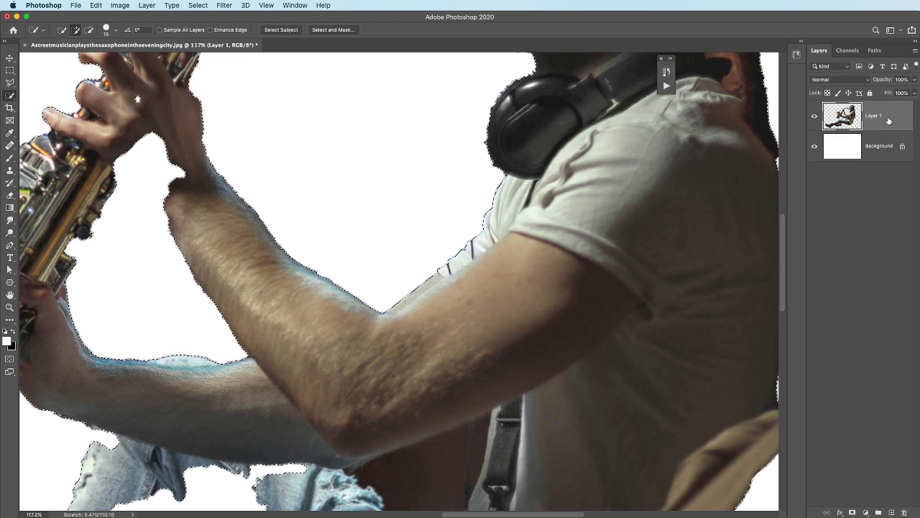
- Add a layer mask to Layer 1 from the feathered selection and invert the mask
alt+click(852, 512)
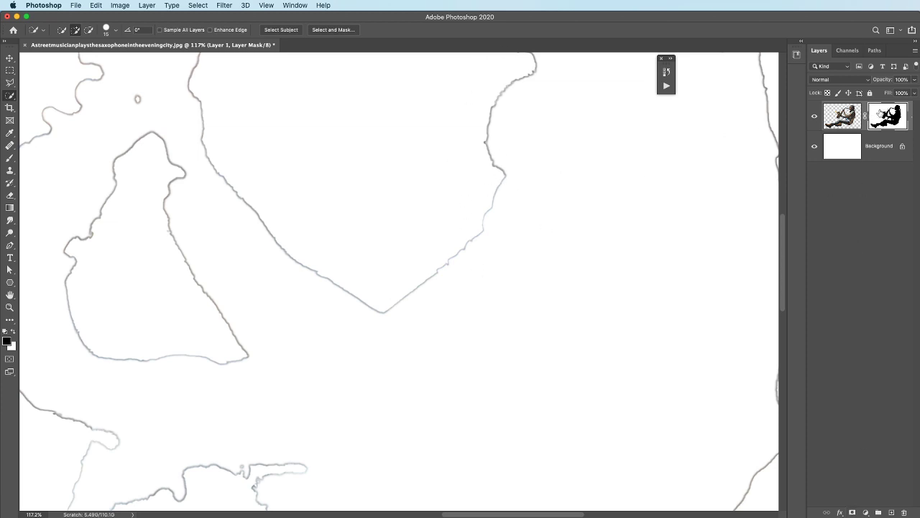
key(super+i)
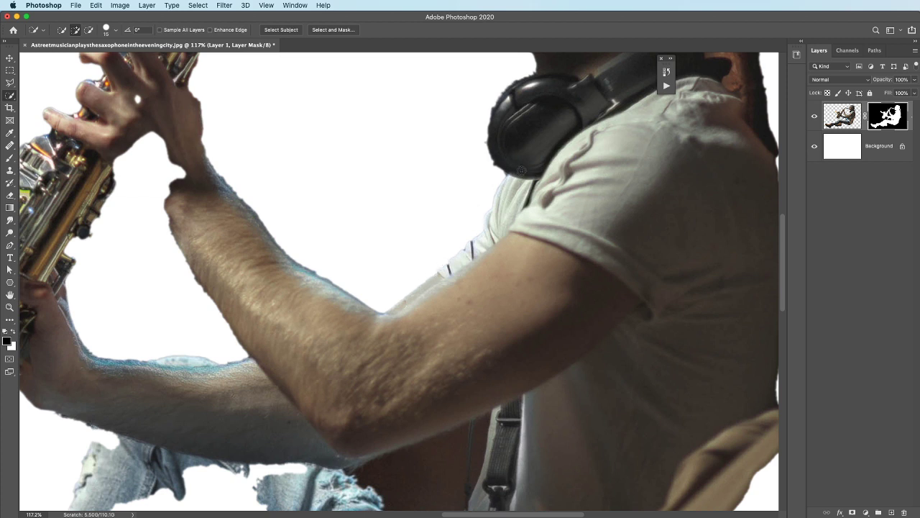
- Discard the Layer 1 mask and replace it with a mask made from the layer's own outline
drag(897, 122, 904, 512)
click(595, 213)
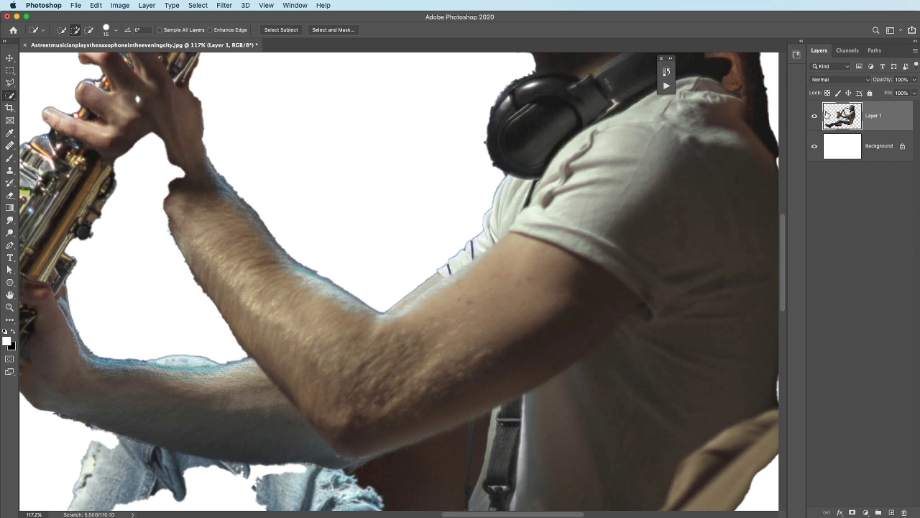
super+click(840, 114)
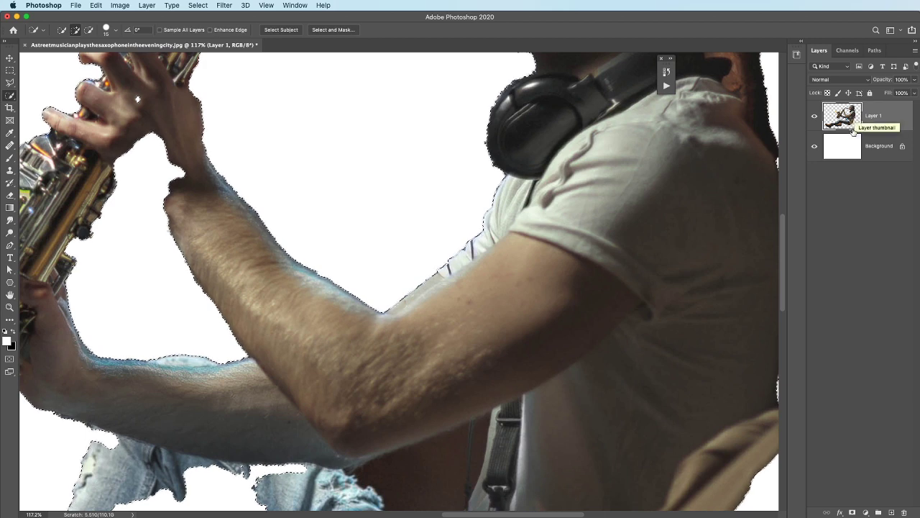
click(852, 512)
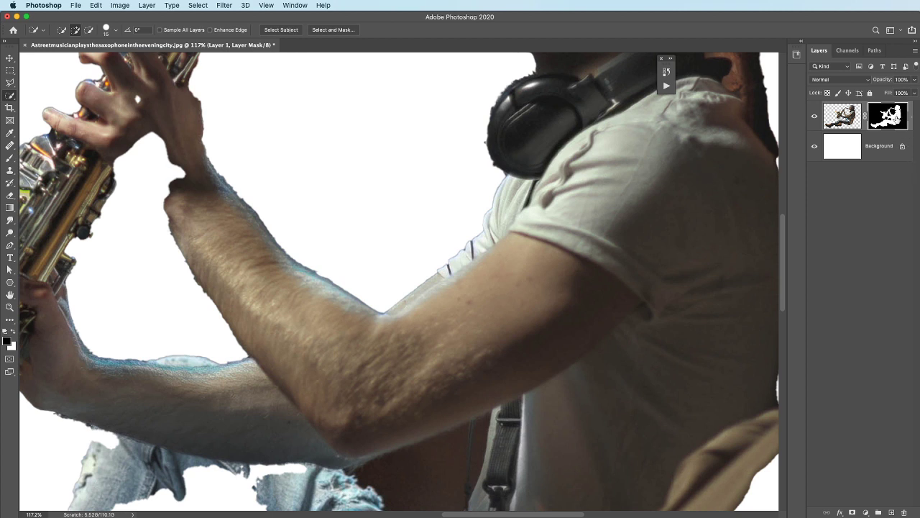
- Open the properties of the Layer 1 mask and feather the mask by about 0.5 px
double_click(897, 117)
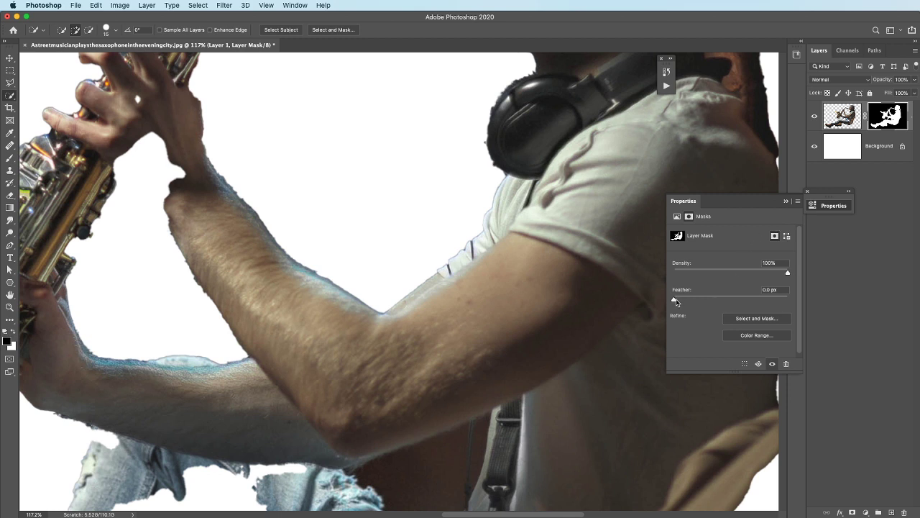
mouse_move(678, 298)
mouse_down()
mouse_move(709, 300)
mouse_move(675, 300)
mouse_up()
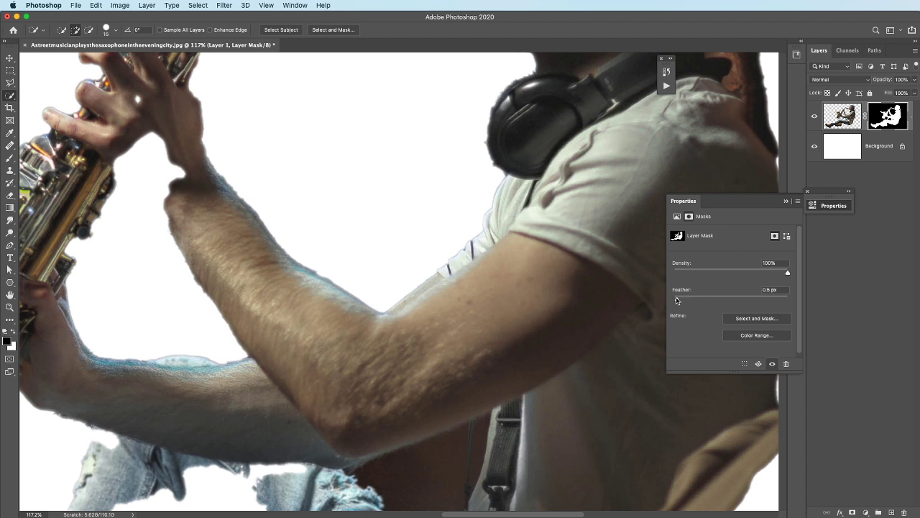
click(787, 202)
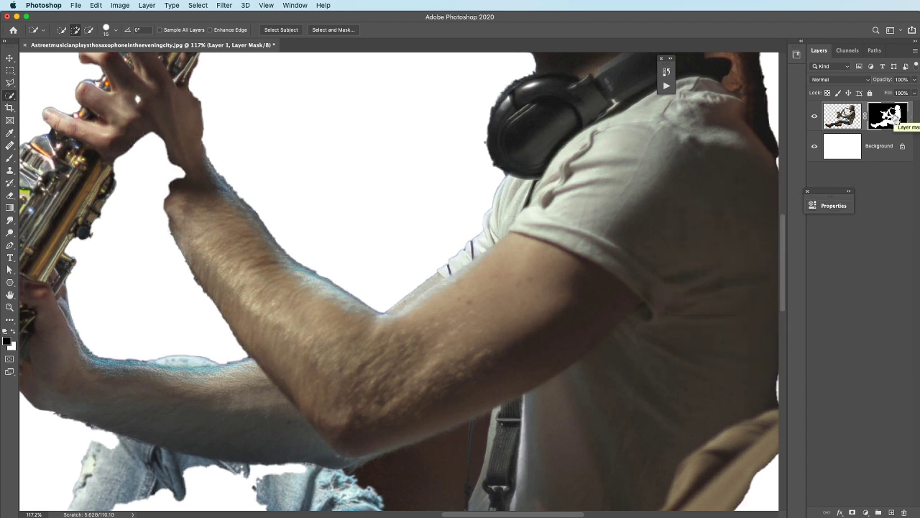
- Try inverting the Layer 1 mask and loading it as a selection, and revert both the selection and the inversion
key(super+i)
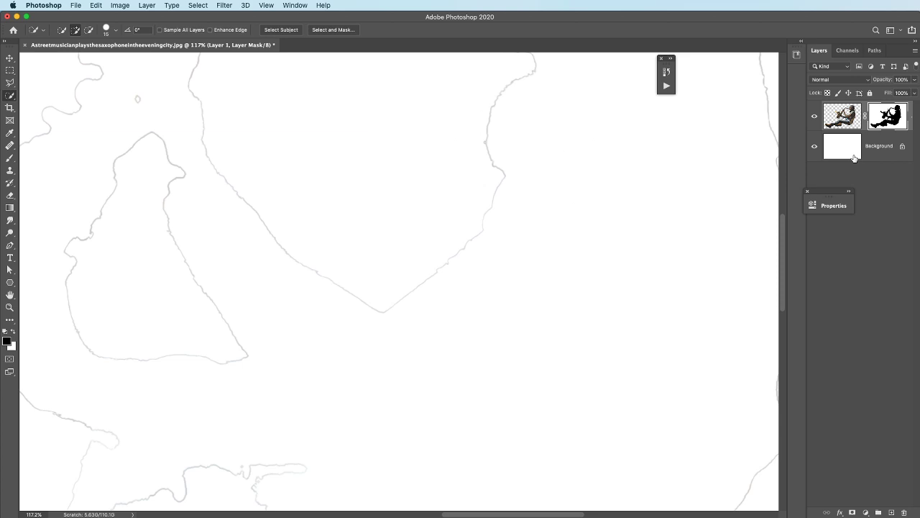
super+click(877, 114)
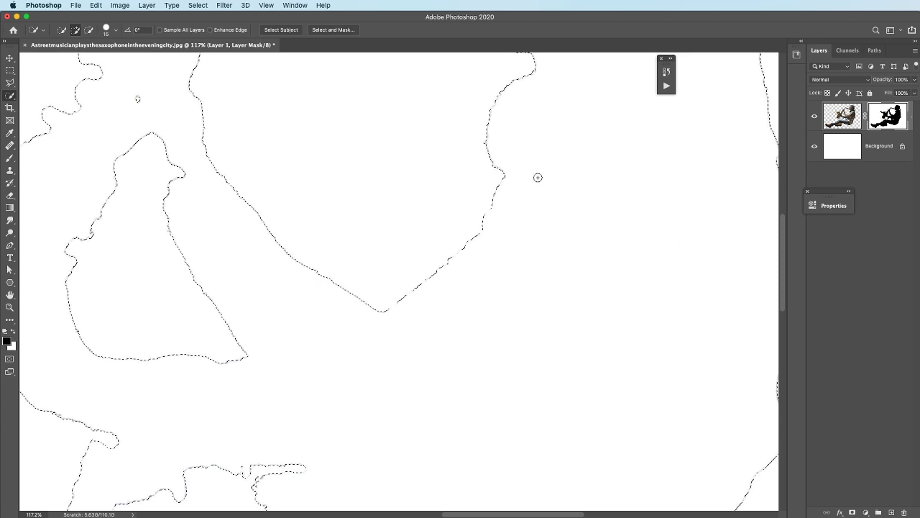
key(super+d)
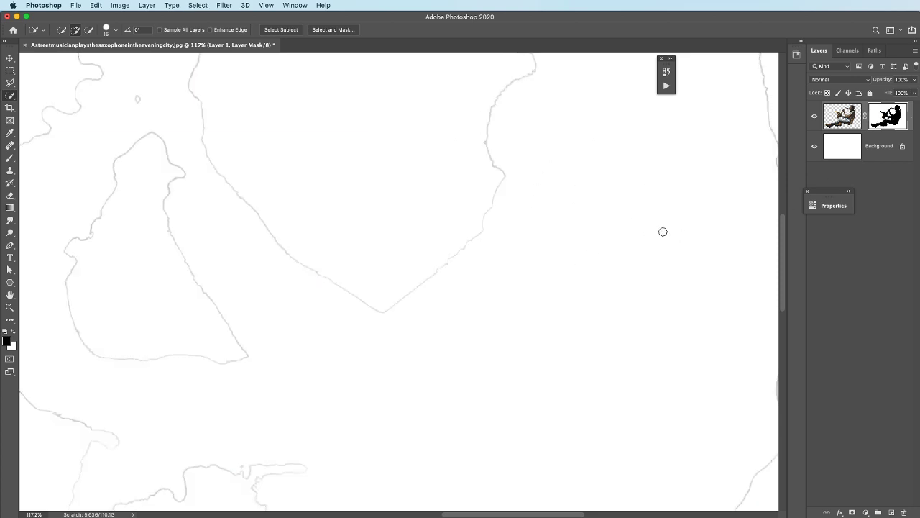
super+click(888, 119)
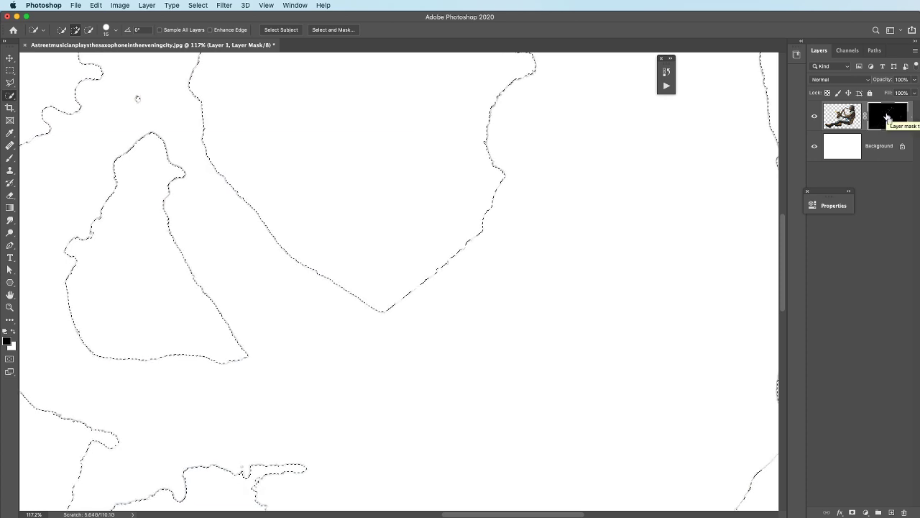
key(super+d)
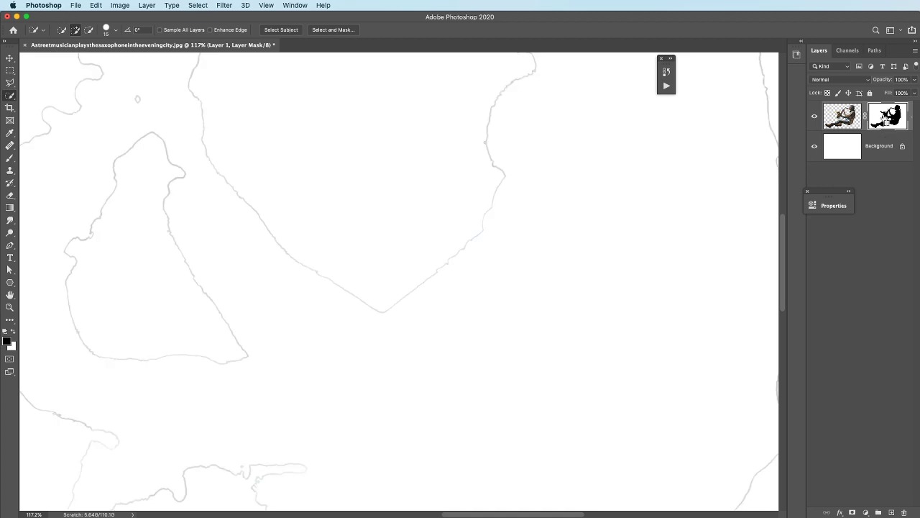
key(super+i)
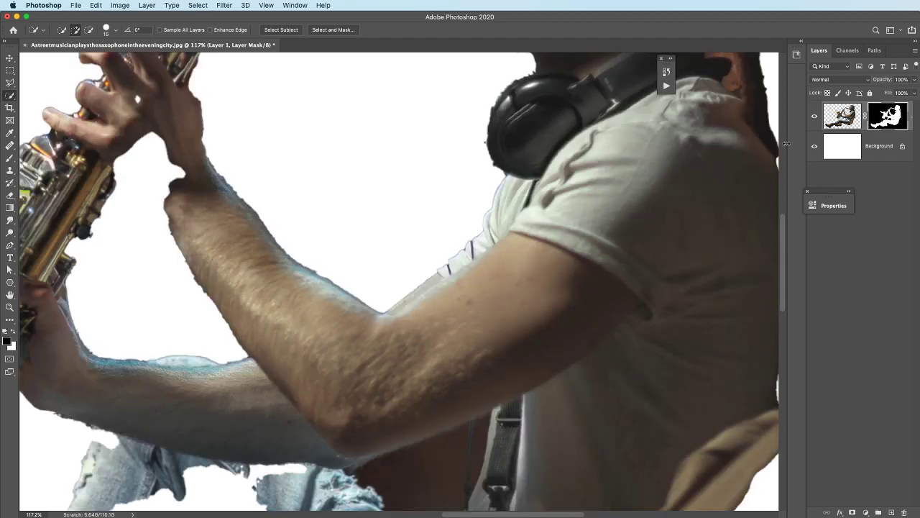
- Load the Layer 1 mask as a selection
super+click(889, 115)
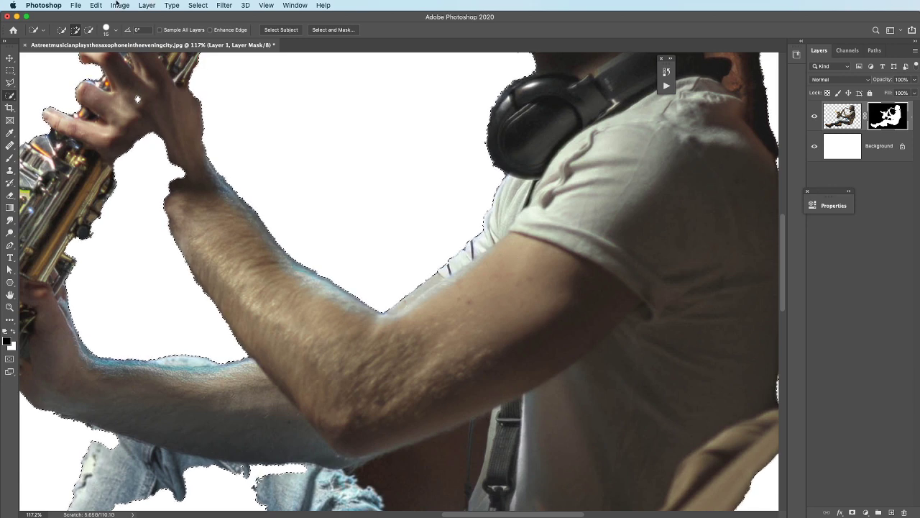
- Open the raw file _MG_2751.cr2 from the Desktop in Camera Raw and enlarge its window
click(76, 5)
click(87, 26)
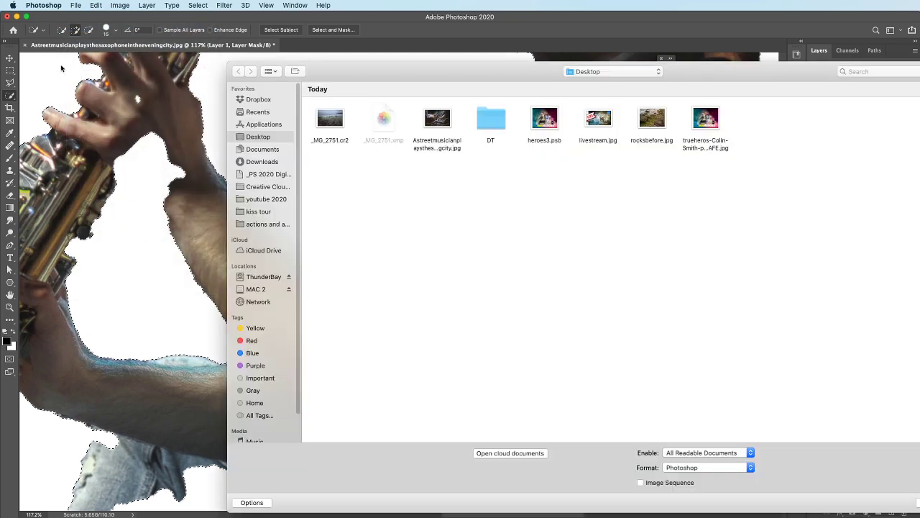
click(331, 120)
key(Return)
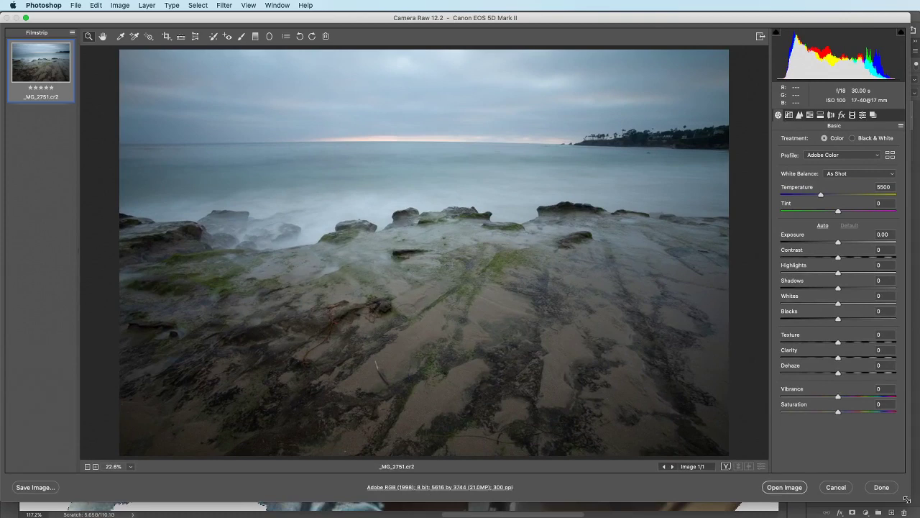
drag(906, 499, 914, 513)
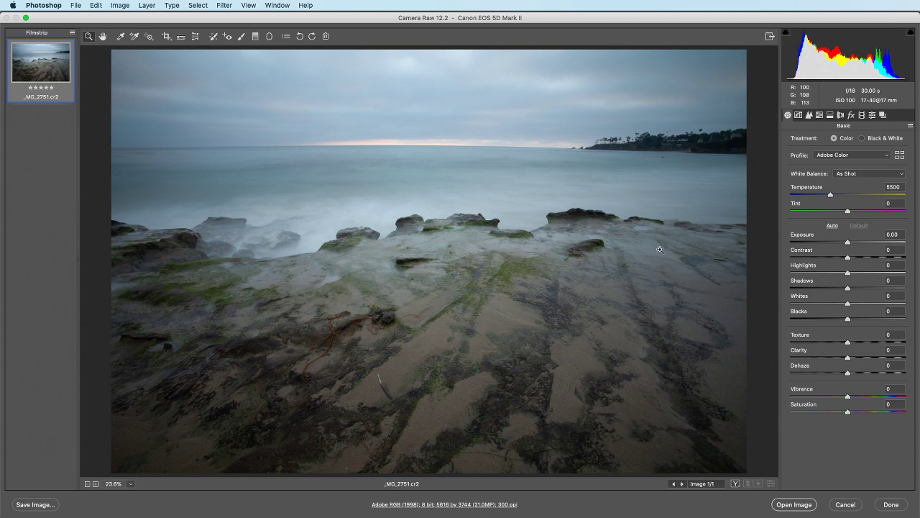
- Set Exposure to +0.55, Highlights -28, Shadows +33, Whites +19, Blacks -15, Texture +15 and Clarity +1 for the seascape
drag(848, 242, 848, 358)
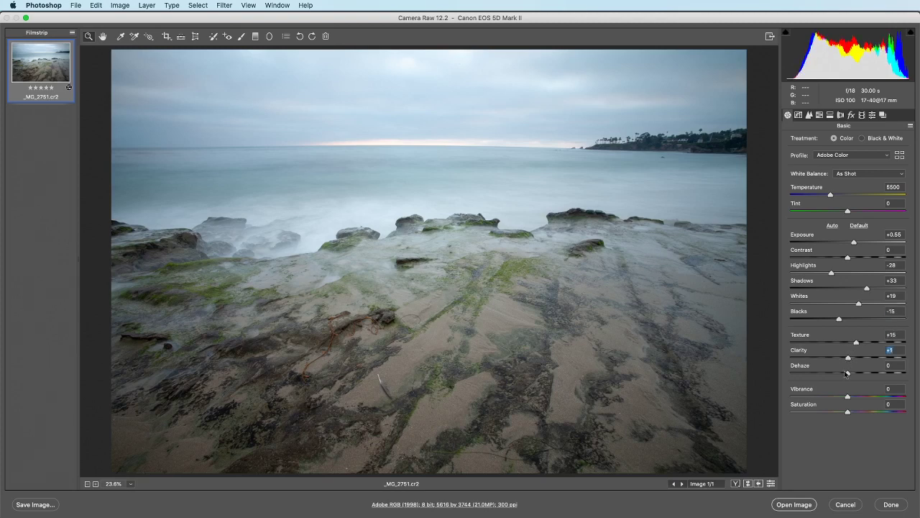
- Set Vibrance to +17 and Saturation to -12, and warm the white balance to a Temperature of 6150
mouse_move(848, 396)
mouse_down()
mouse_move(857, 397)
mouse_move(840, 413)
mouse_up()
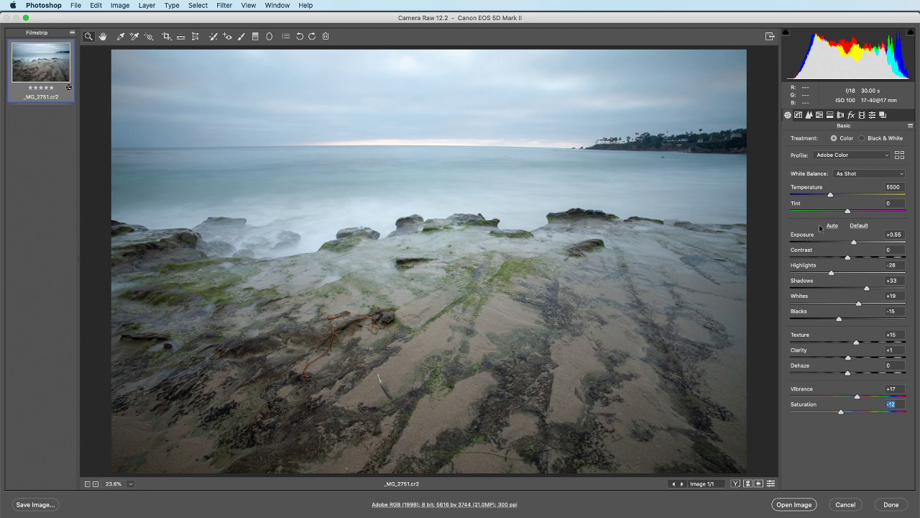
drag(832, 195, 838, 195)
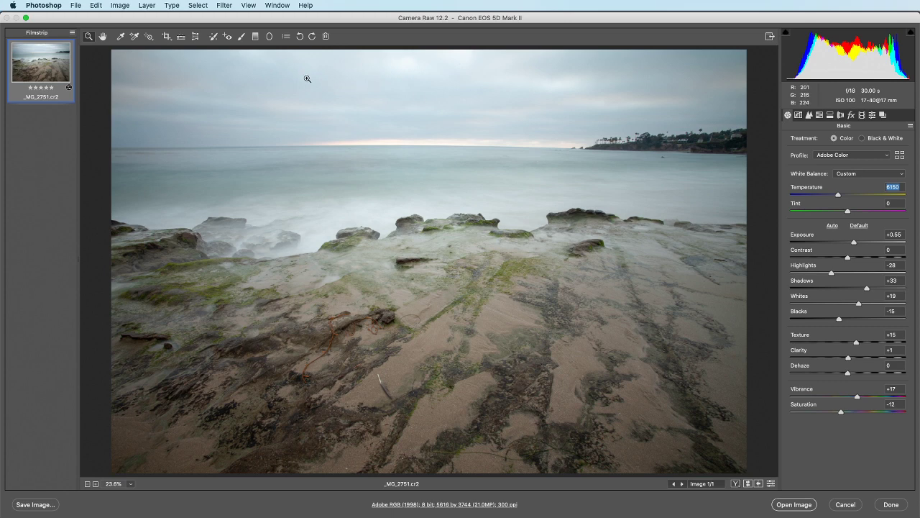
- Activate Spot Removal and inspect the seascape for dust spots using Visualize Spots with a raised threshold, turning the visualization off when done
click(214, 36)
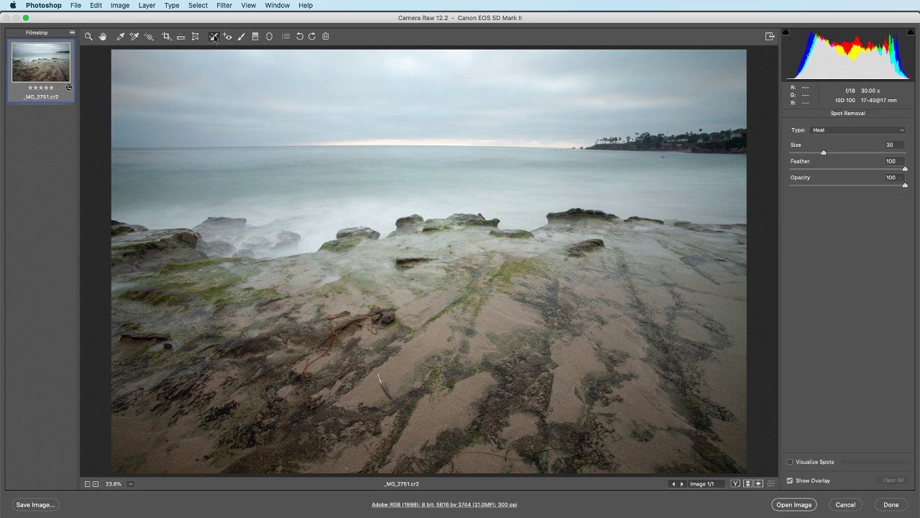
click(797, 466)
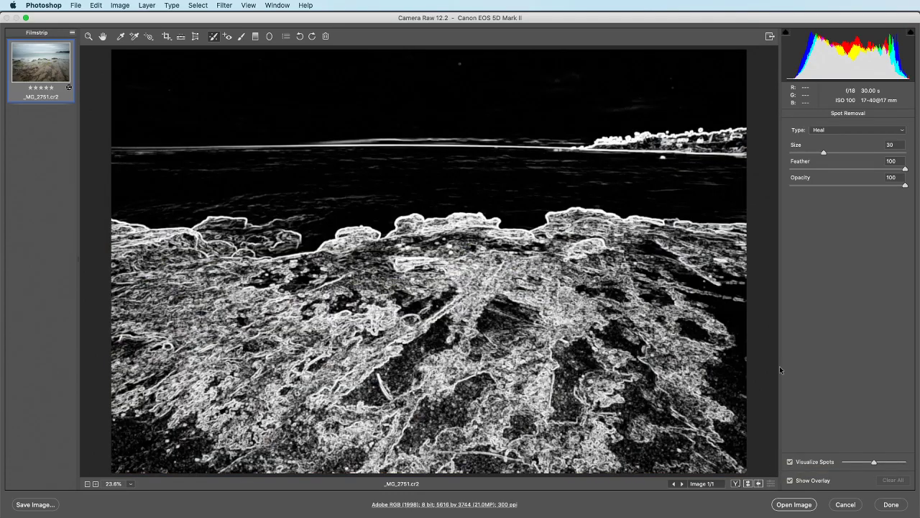
drag(875, 462, 898, 462)
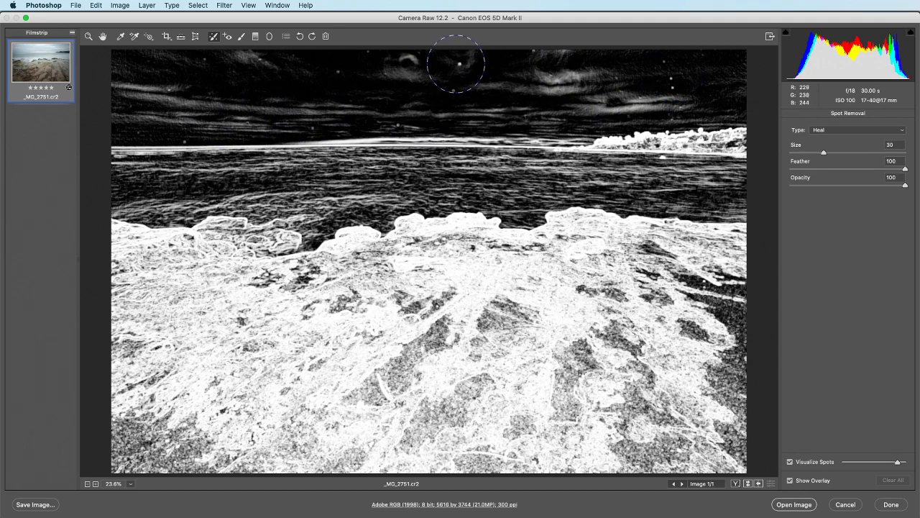
click(791, 462)
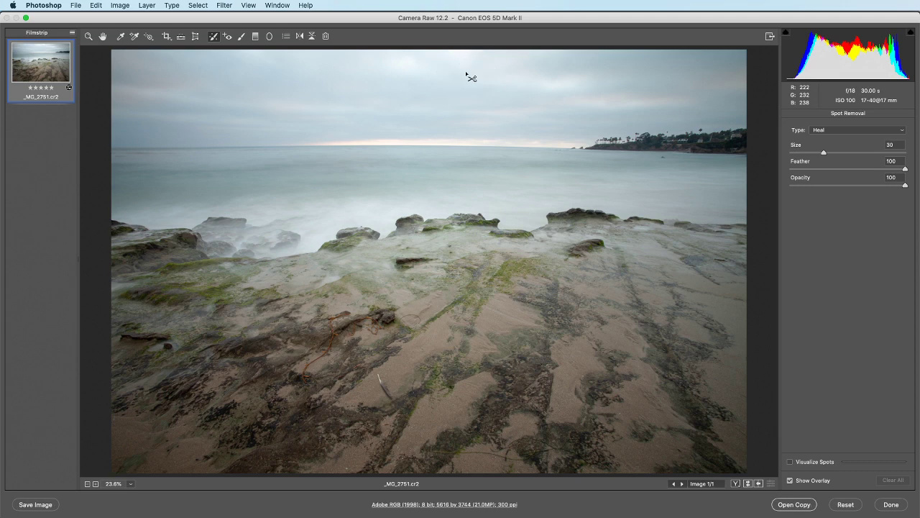
- Heal the dust spot in the upper middle of the sky using a smaller Spot Removal brush
scroll(466, 72, up, 2)
scroll(466, 72, up, 3)
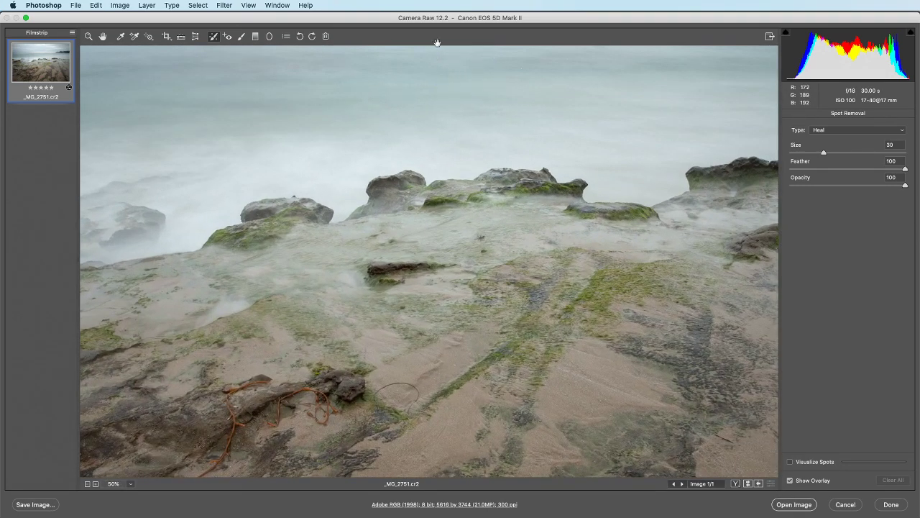
drag(466, 72, 471, 339)
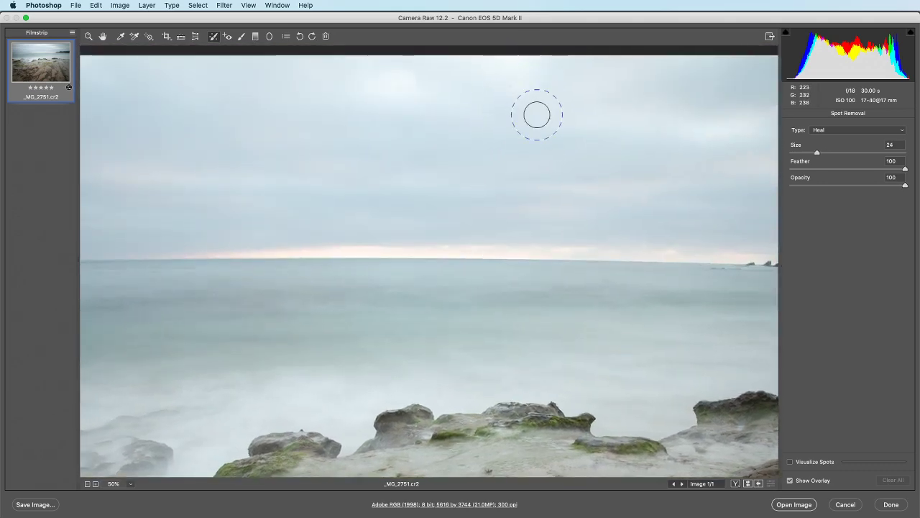
key(bracketleft)
key(bracketleft)
key(bracketleft)
key(bracketleft)
click(512, 84)
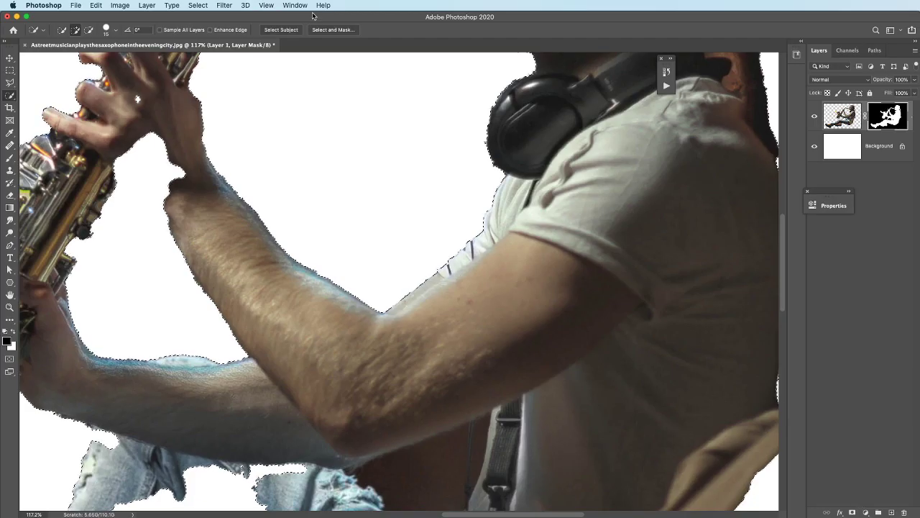
- Open heroes3.psb from the Desktop in Photoshop and fit the image to the screen
click(76, 5)
mouse_move(95, 5)
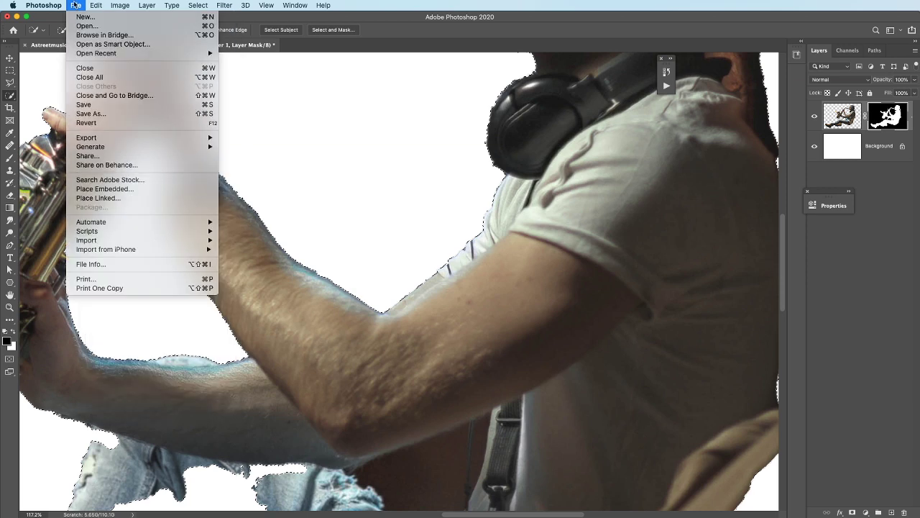
click(80, 27)
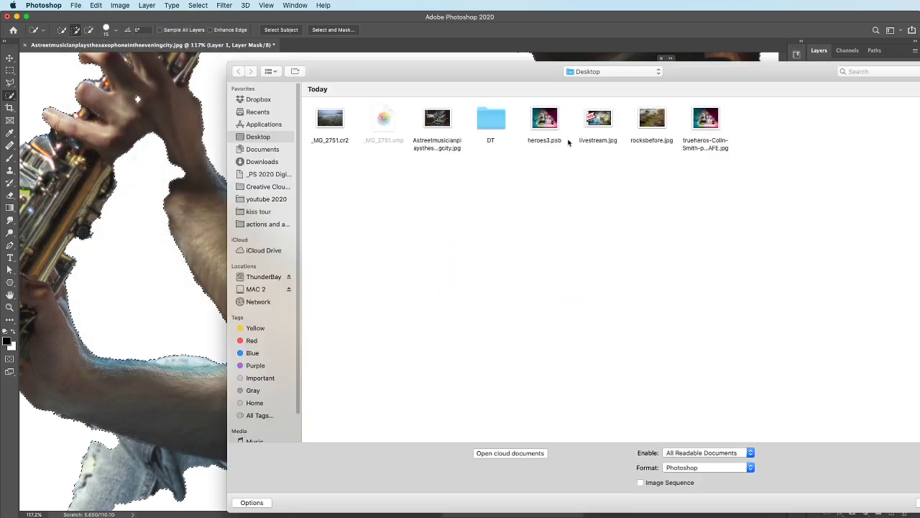
click(544, 123)
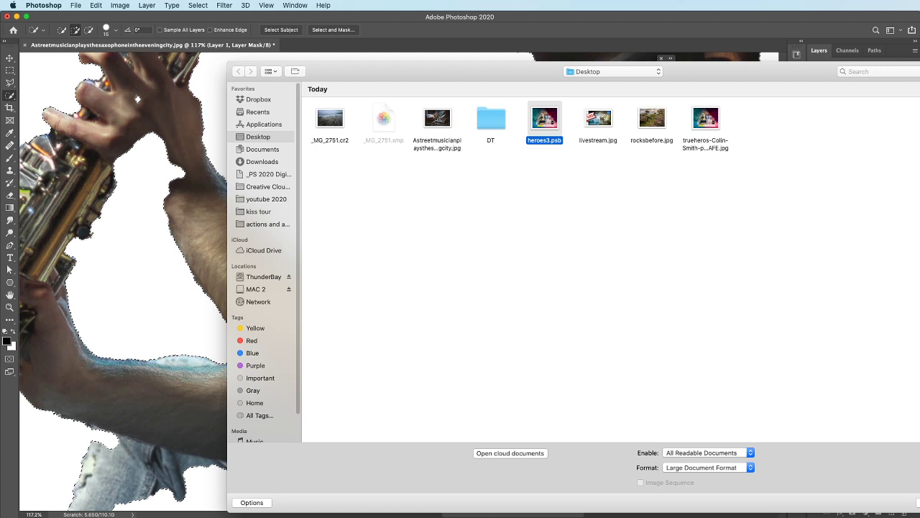
key(Return)
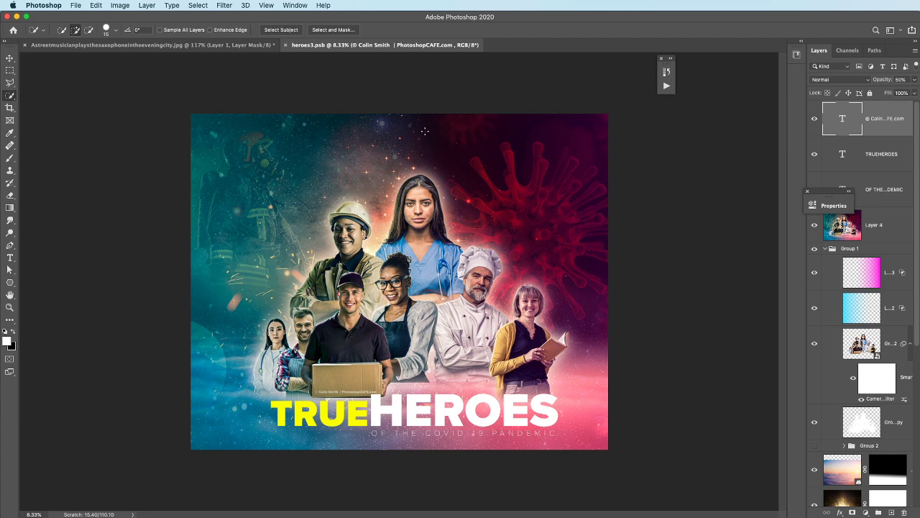
key(super+0)
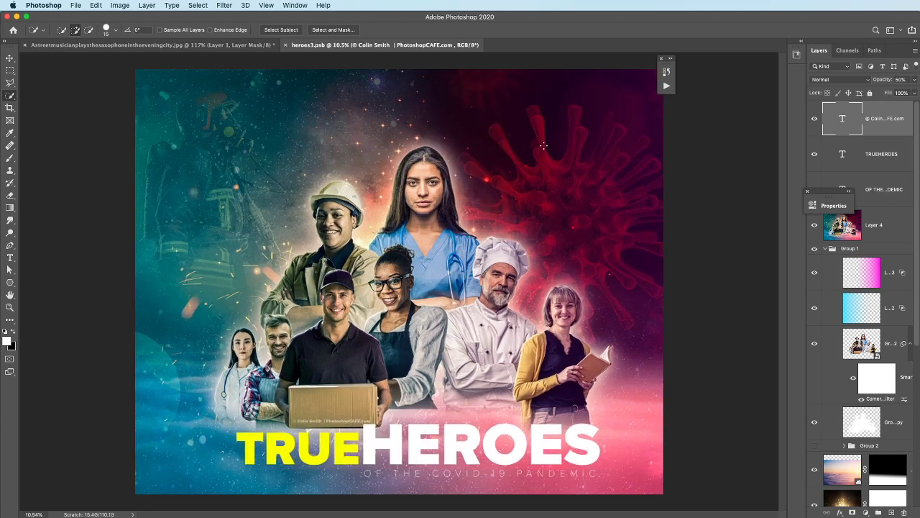
- Close the small floating palette, activate the Move tool and move the collapsed Properties panel off the layer list
click(662, 58)
key(super+0)
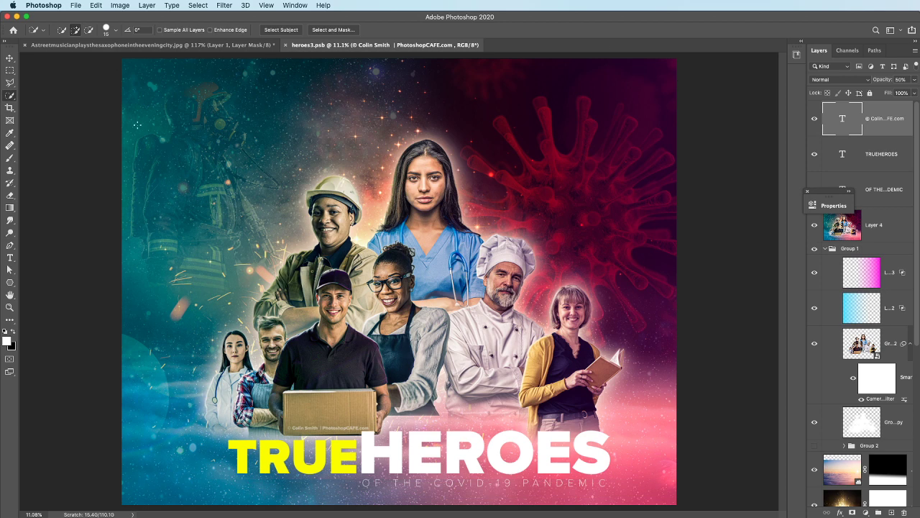
click(10, 59)
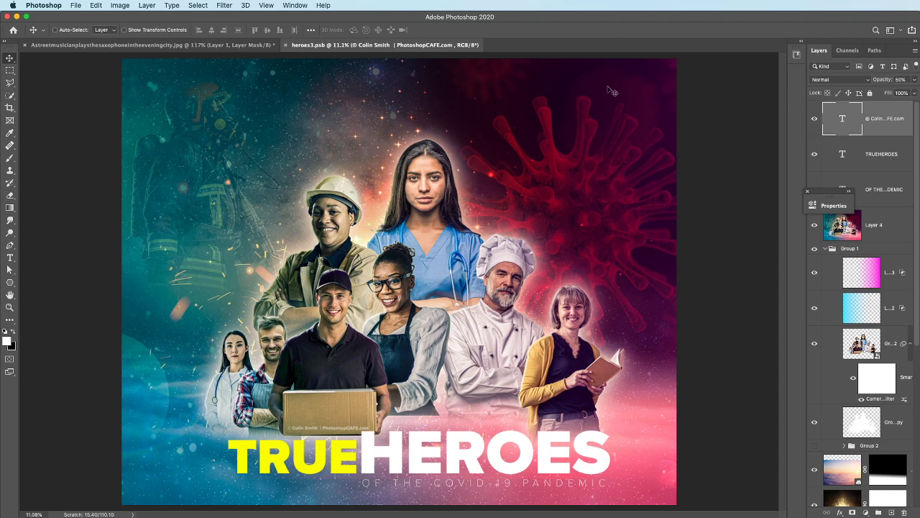
drag(834, 192, 735, 64)
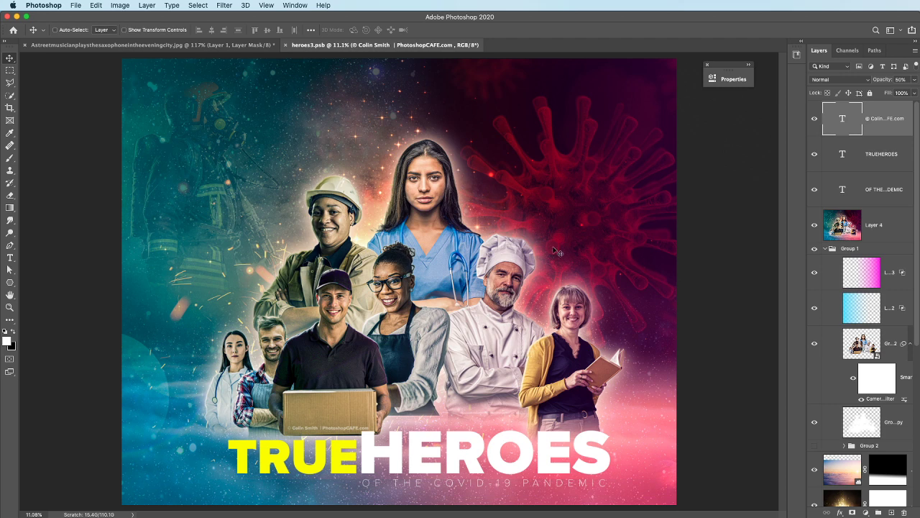
- Expand Group 2 in the layer stack to reveal the individual people layers
scroll(913, 345, down, 5)
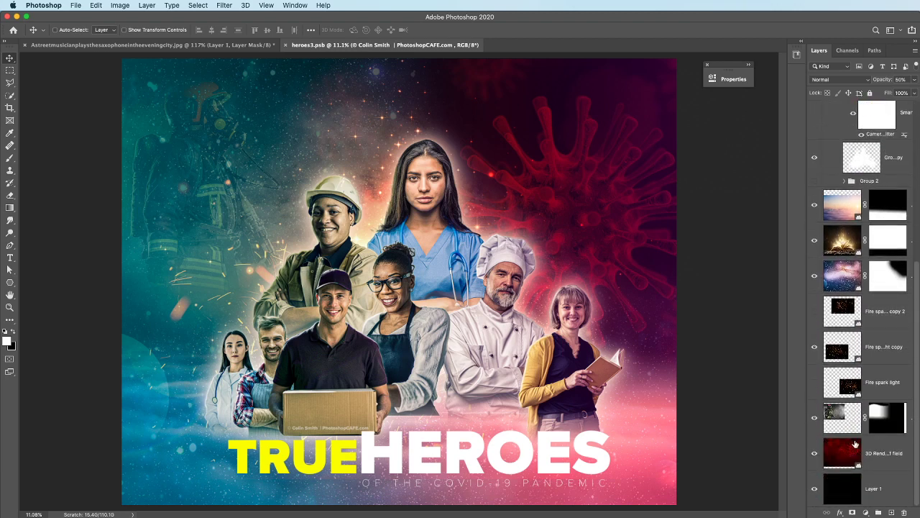
scroll(852, 407, up, 3)
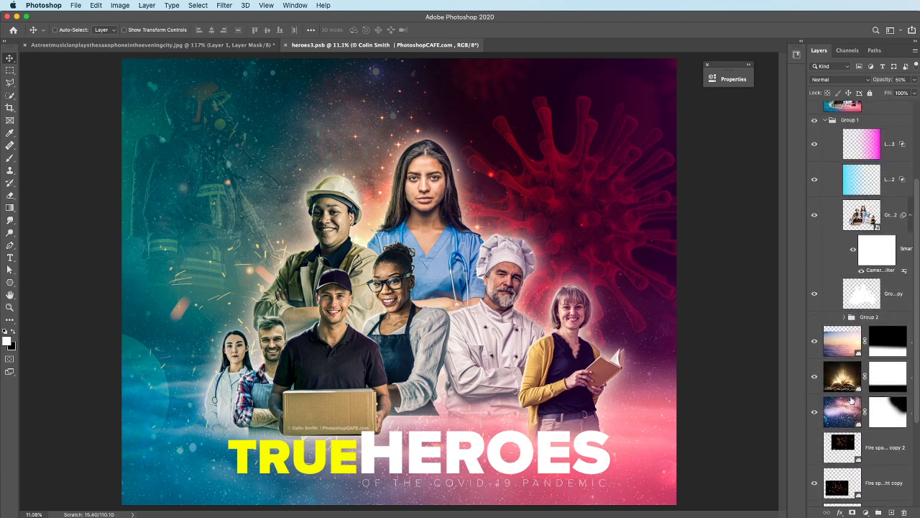
click(847, 318)
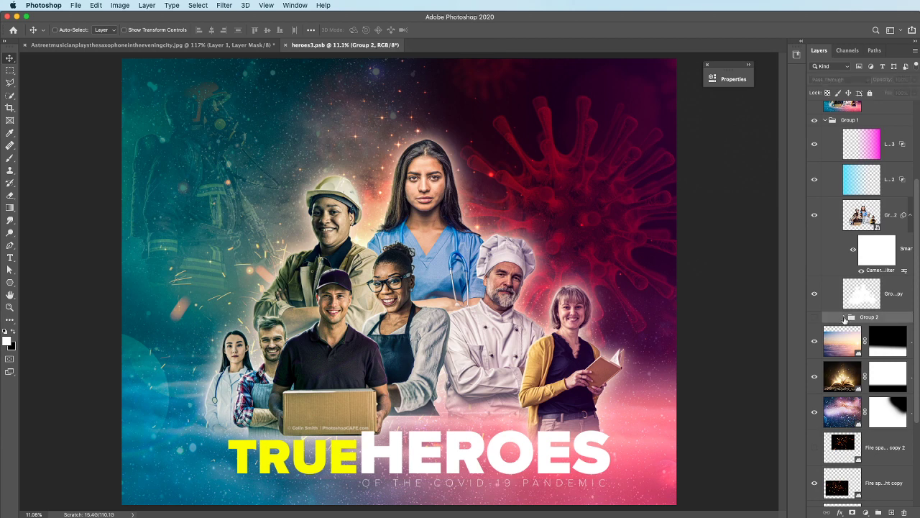
click(845, 318)
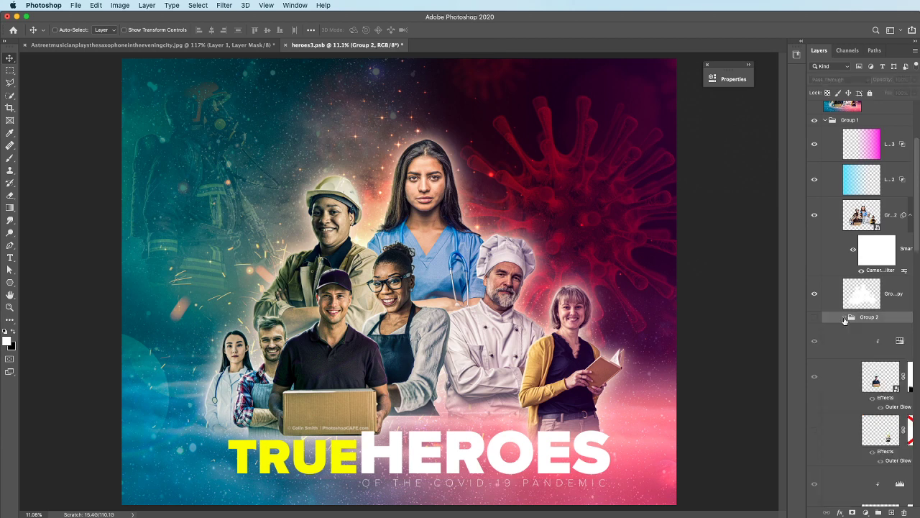
scroll(848, 320, down, 1)
scroll(848, 320, down, 4)
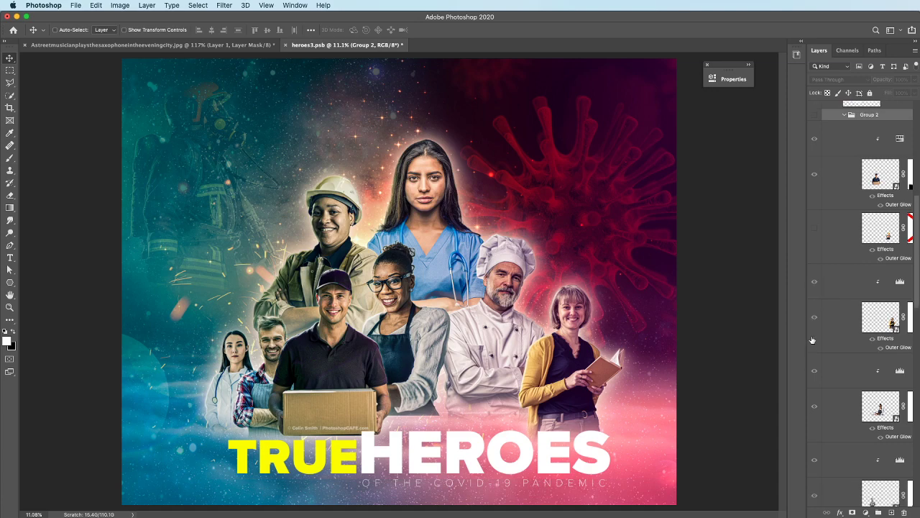
- Make Group 2 visible and hide the merged Layer 4 above Group 1
alt+click(814, 176)
alt+click(815, 177)
click(814, 115)
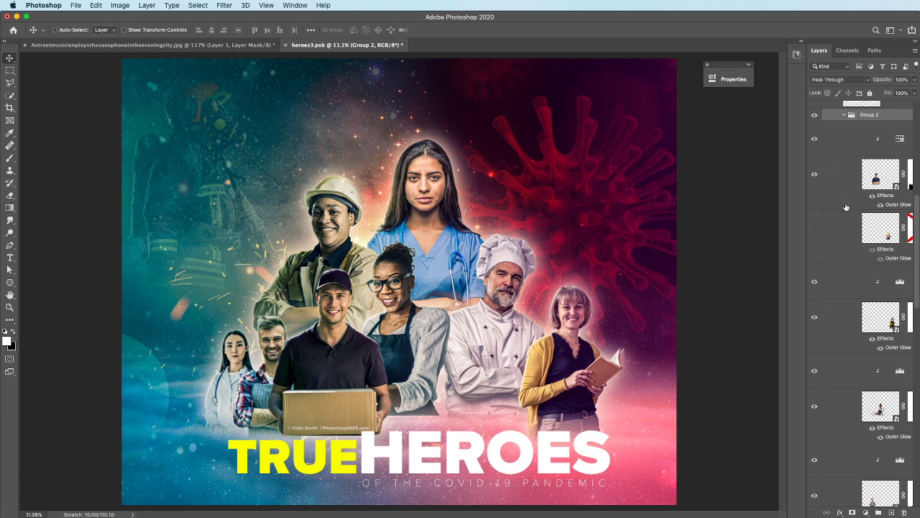
scroll(847, 207, up, 5)
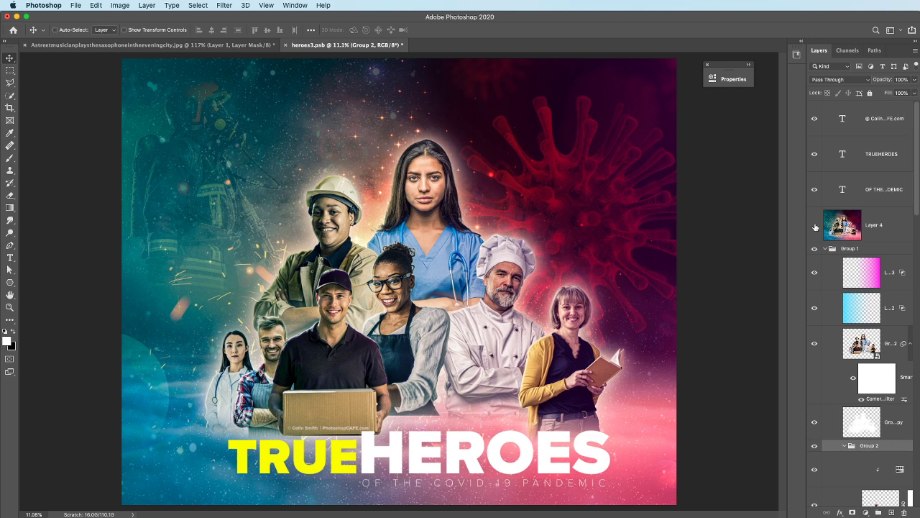
click(815, 225)
- Toggle Group 1 off and back on to compare the poster with and without the people
scroll(863, 232, down, 5)
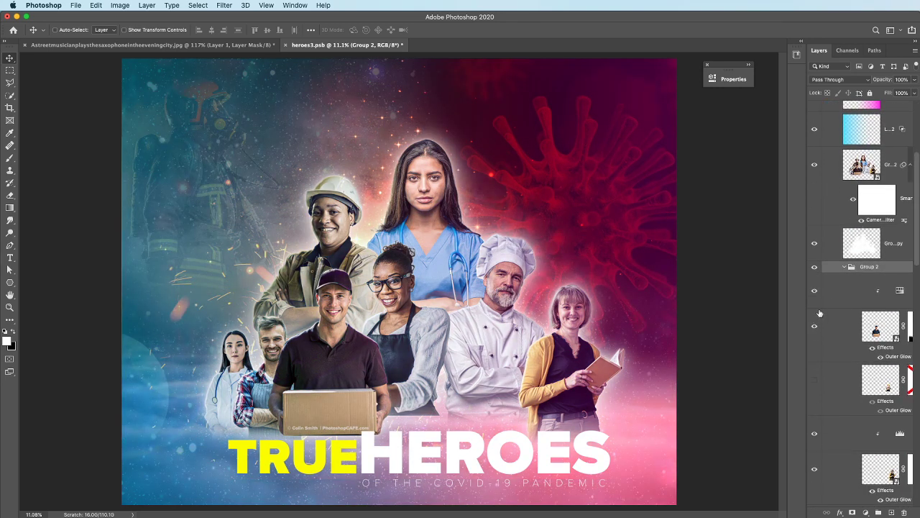
scroll(819, 314, up, 3)
click(814, 173)
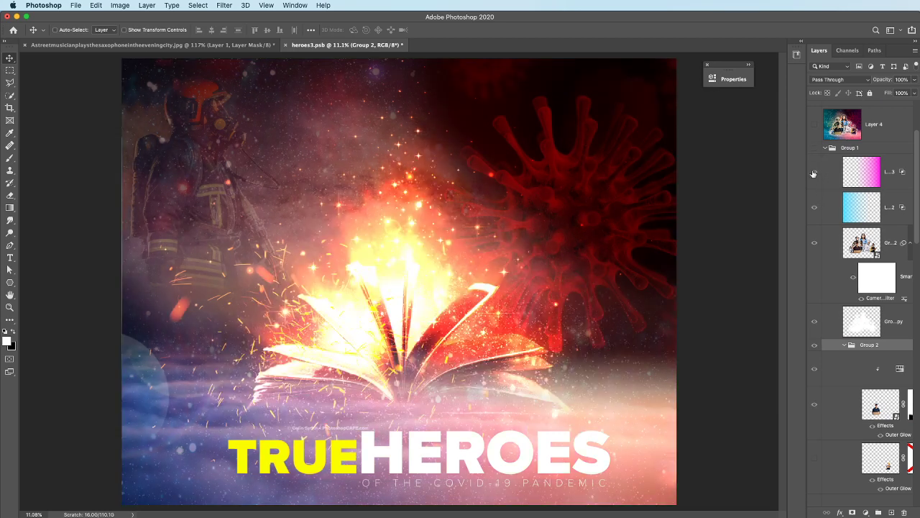
scroll(814, 173, up, 1)
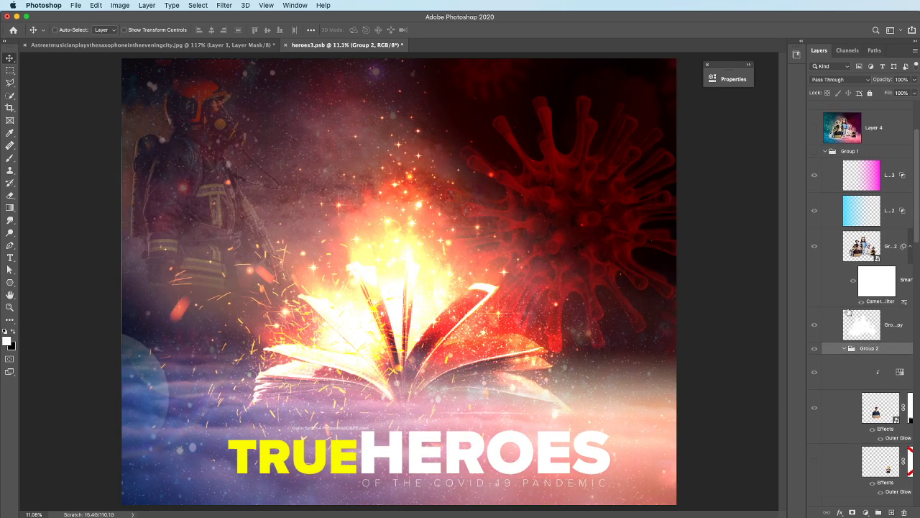
click(816, 153)
- Hide the smart object of the combined people and the white glow layer beneath it in Group 1
scroll(838, 343, down, 5)
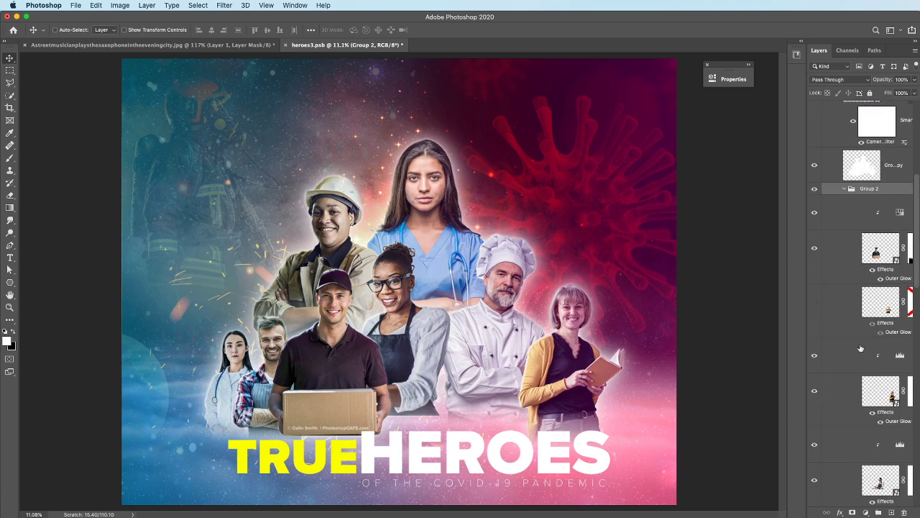
scroll(861, 348, up, 8)
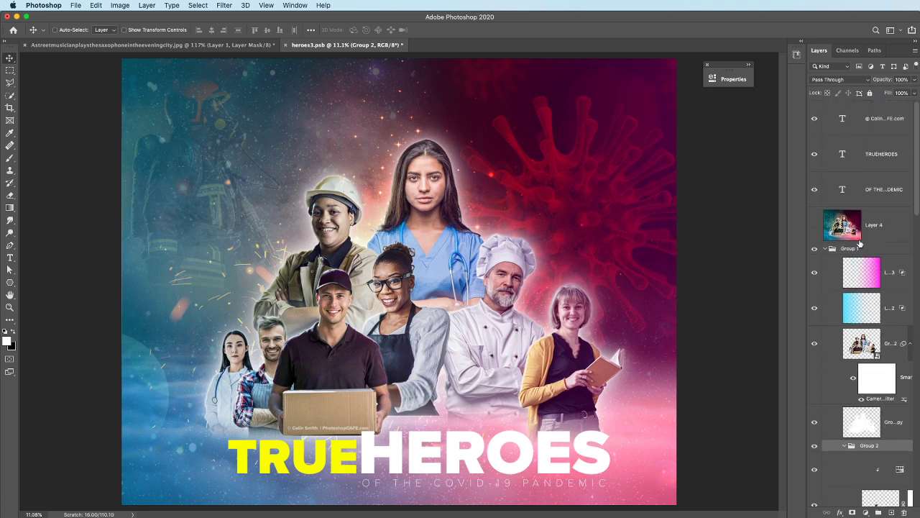
scroll(860, 243, down, 2)
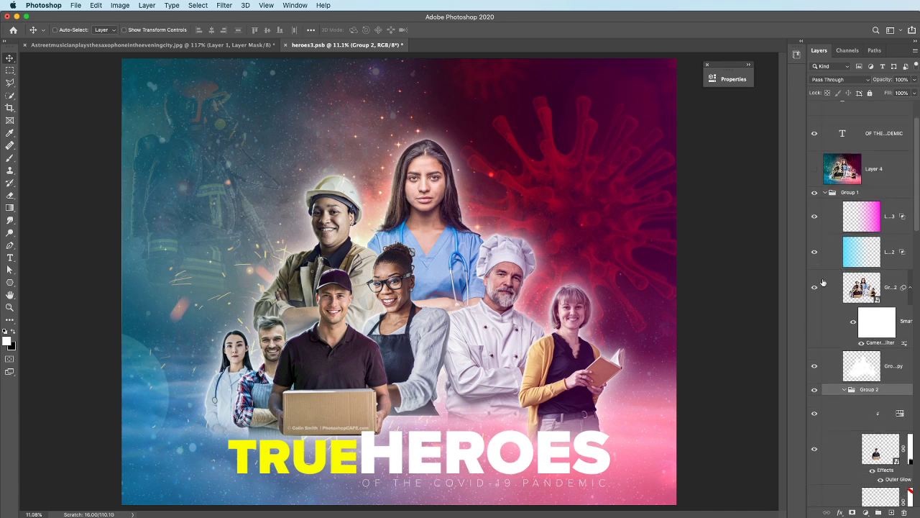
click(853, 321)
scroll(854, 289, down, 2)
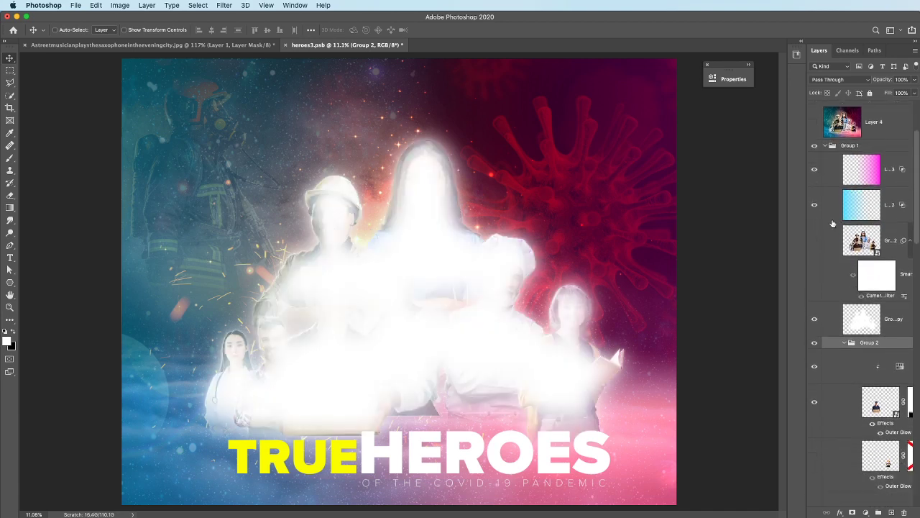
click(815, 146)
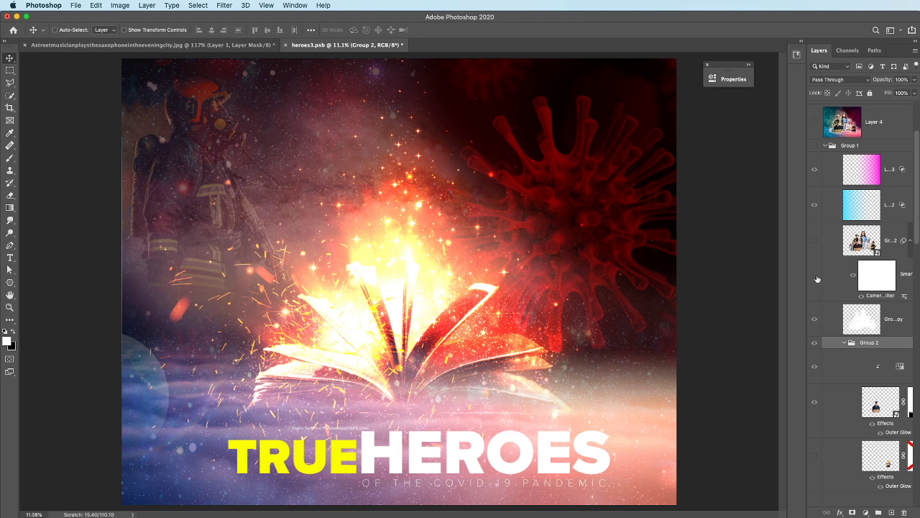
key(super+z)
click(815, 318)
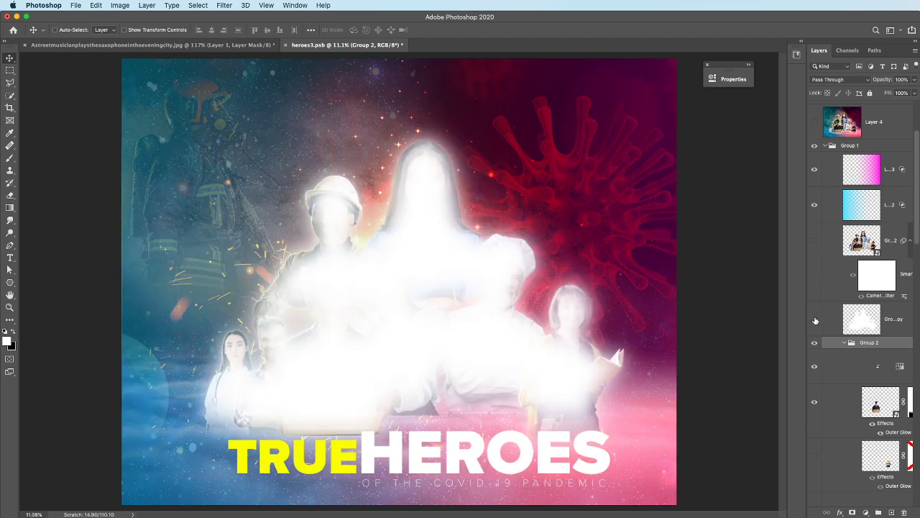
scroll(824, 338, down, 3)
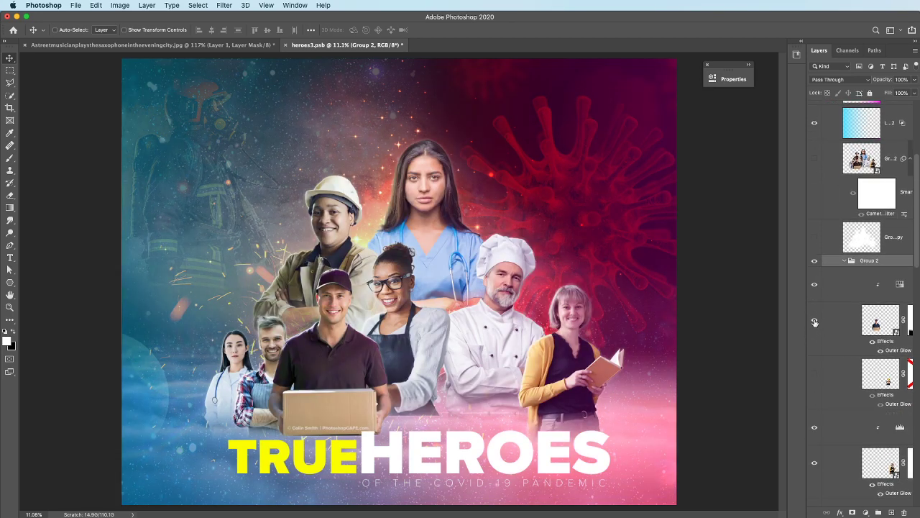
- Select the delivery man's Background copy layer in Group 2 and isolate it by hiding all other layers
click(815, 319)
click(815, 319)
alt+click(878, 323)
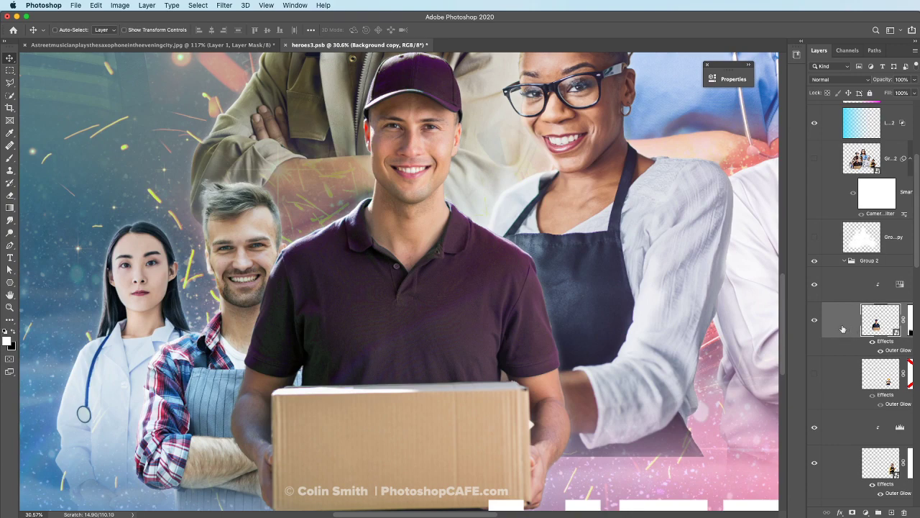
alt+click(815, 321)
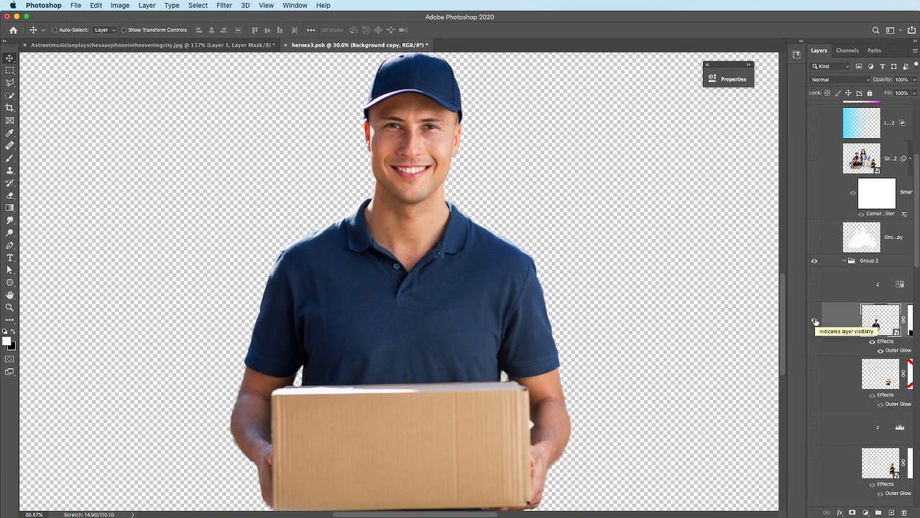
scroll(584, 258, down, 2)
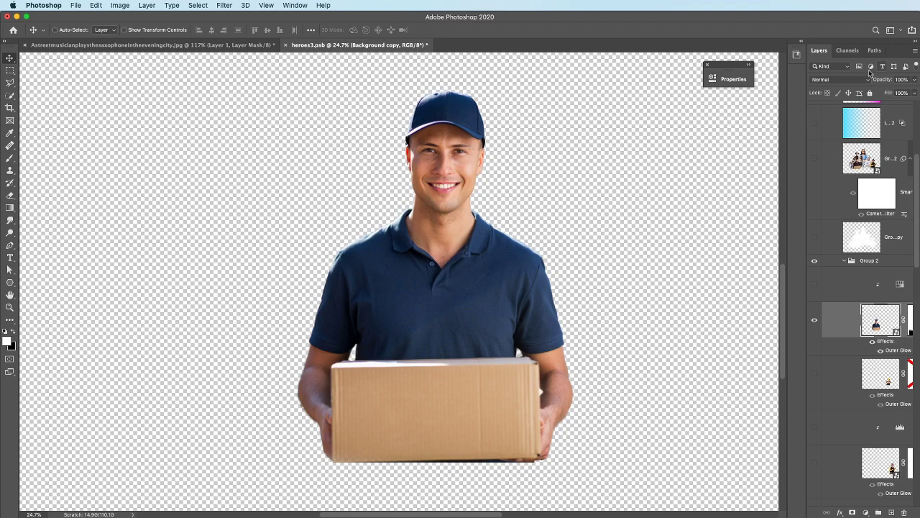
- Open the Libraries and search Adobe Stock for "first responder"
scroll(846, 78, up, 3)
scroll(845, 78, down, 3)
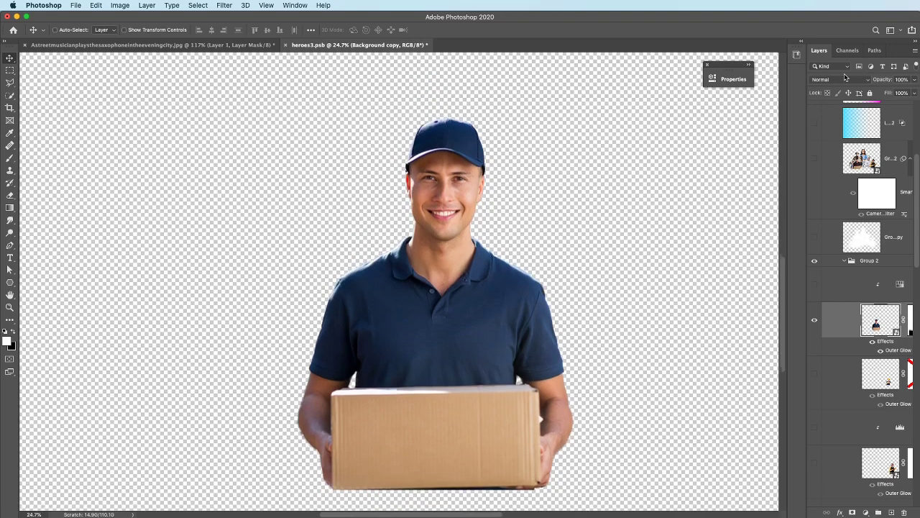
scroll(867, 121, up, 5)
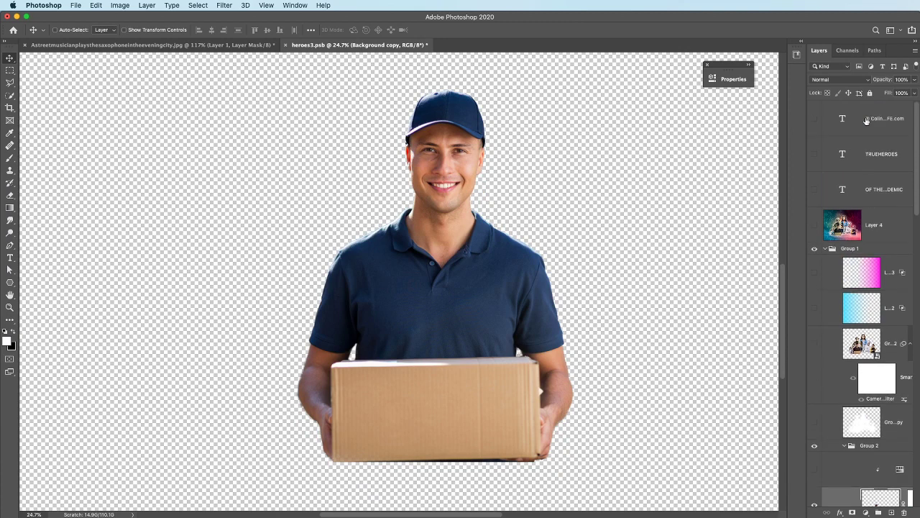
click(289, 5)
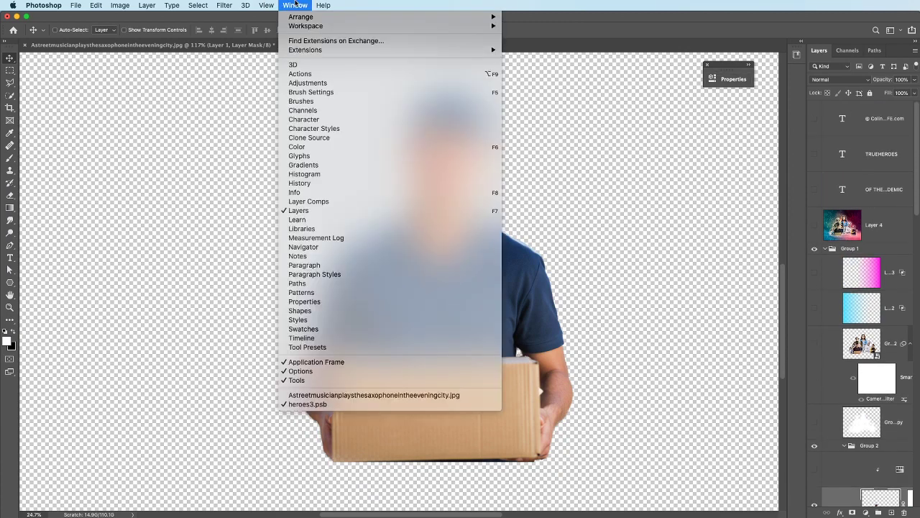
click(323, 229)
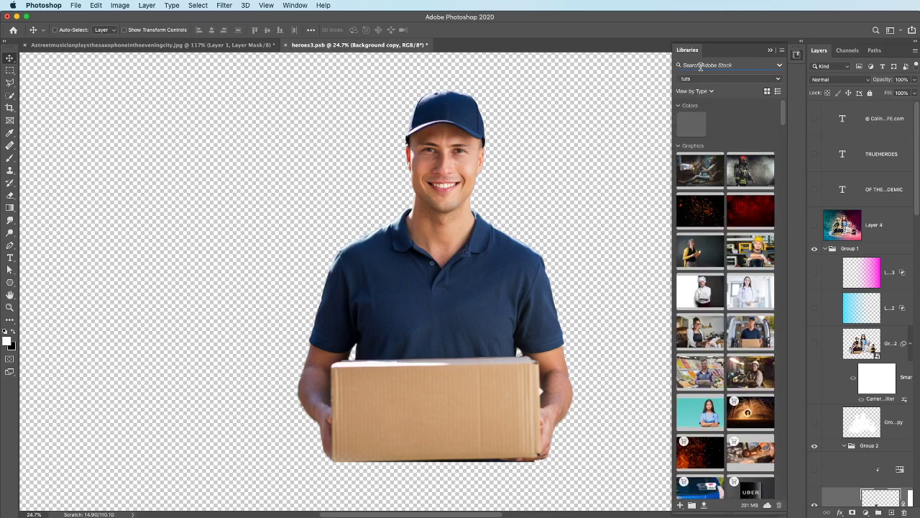
text(first res)
key(Return)
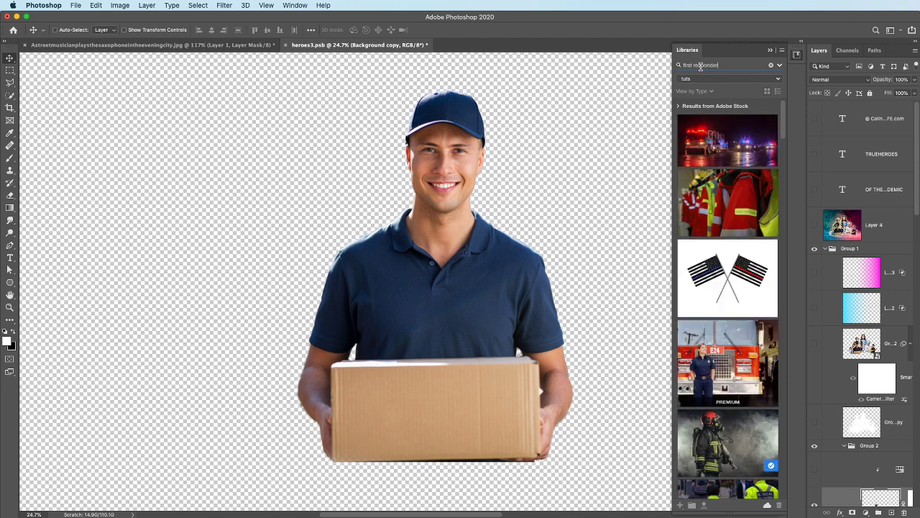
- Place the Adobe Stock photo of the smiling female firefighter beside the E24 fire engine into heroes3.psb at its default size
mouse_move(753, 354)
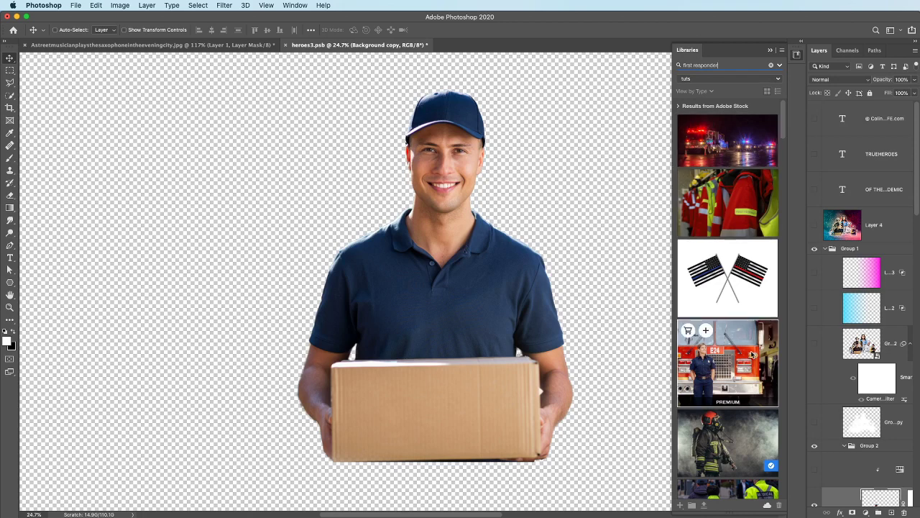
drag(752, 353, 294, 220)
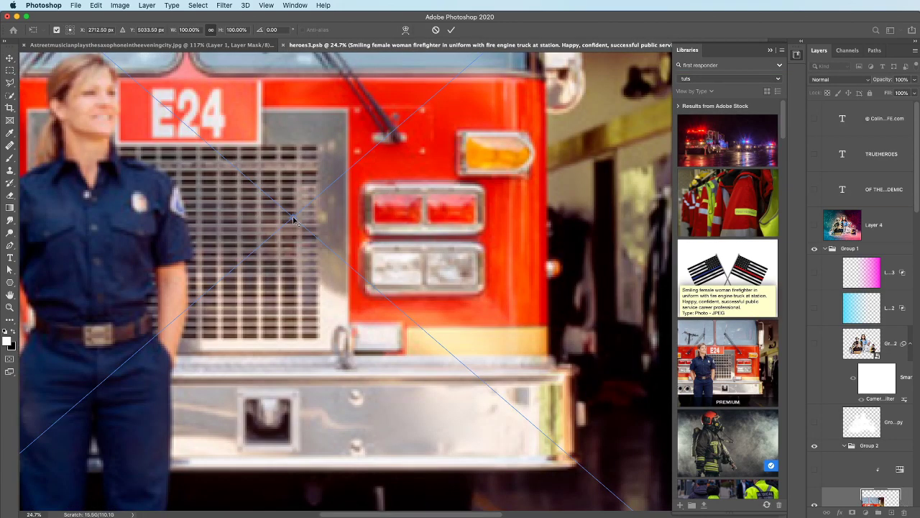
key(Return)
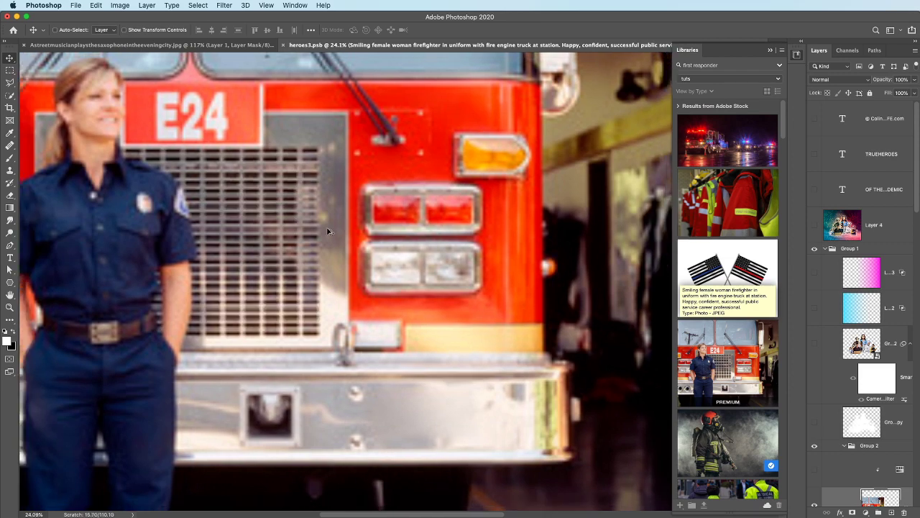
- Move the placed firefighter photo up and across to roughly the middle of the canvas
key(ctrl+0)
scroll(328, 230, down, 5)
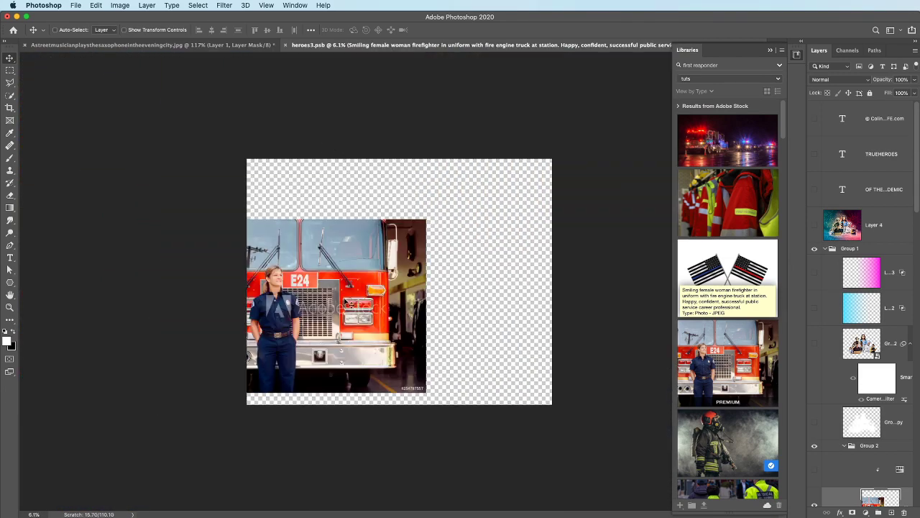
drag(345, 297, 403, 267)
scroll(415, 276, up, 4)
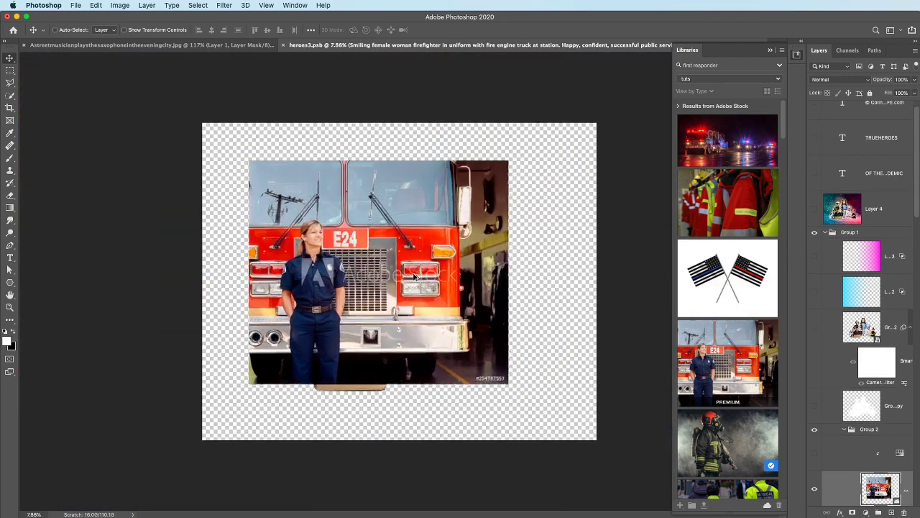
scroll(415, 276, up, 3)
scroll(417, 277, down, 1)
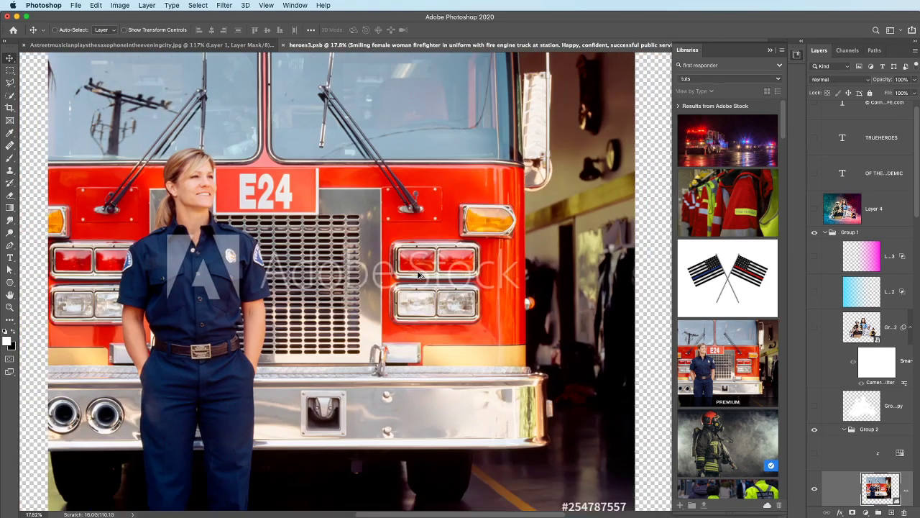
scroll(419, 275, down, 3)
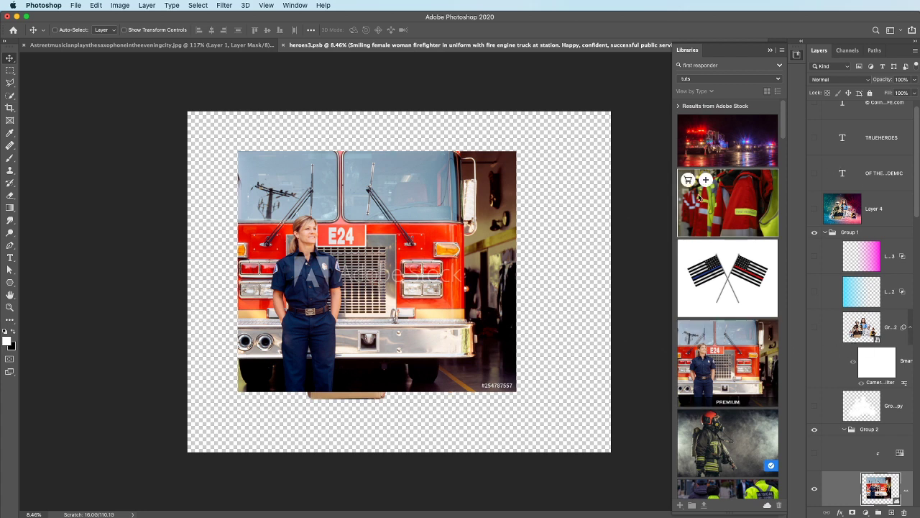
- Clear the Adobe Stock search and hide the placed fire engine photo layer
mouse_move(746, 123)
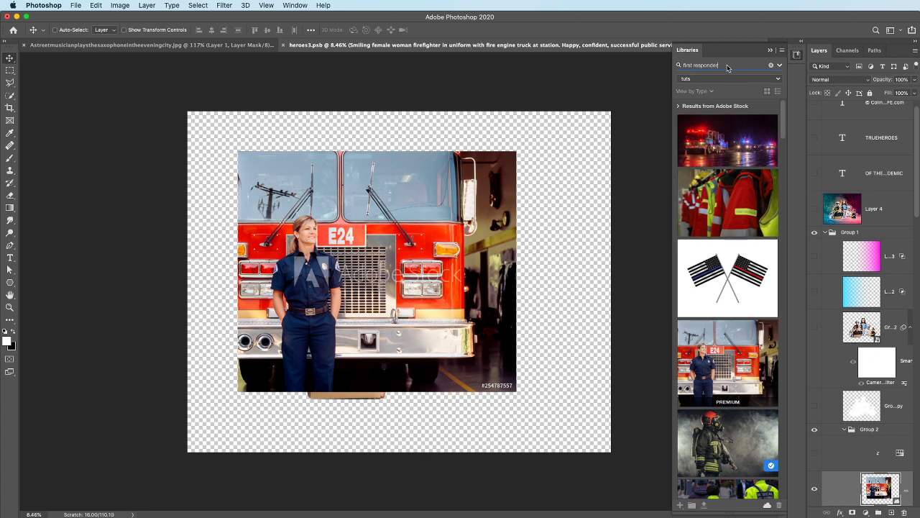
click(773, 65)
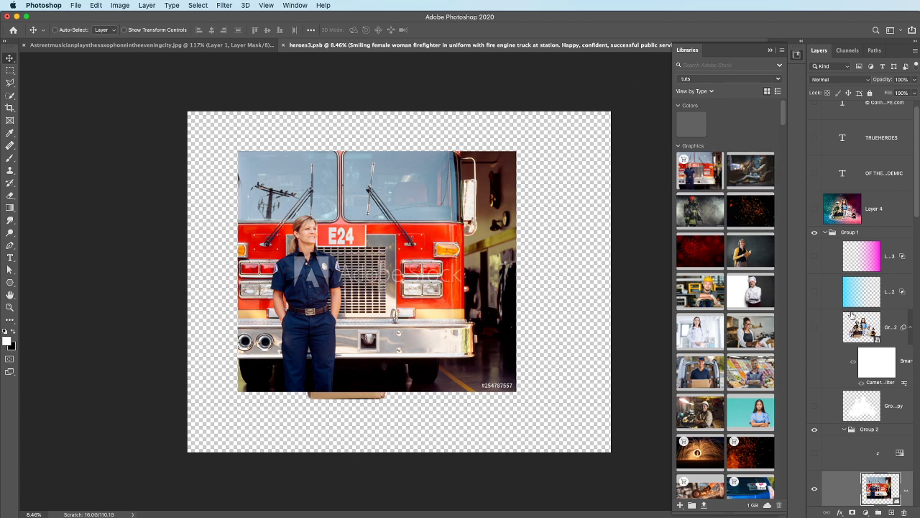
click(815, 489)
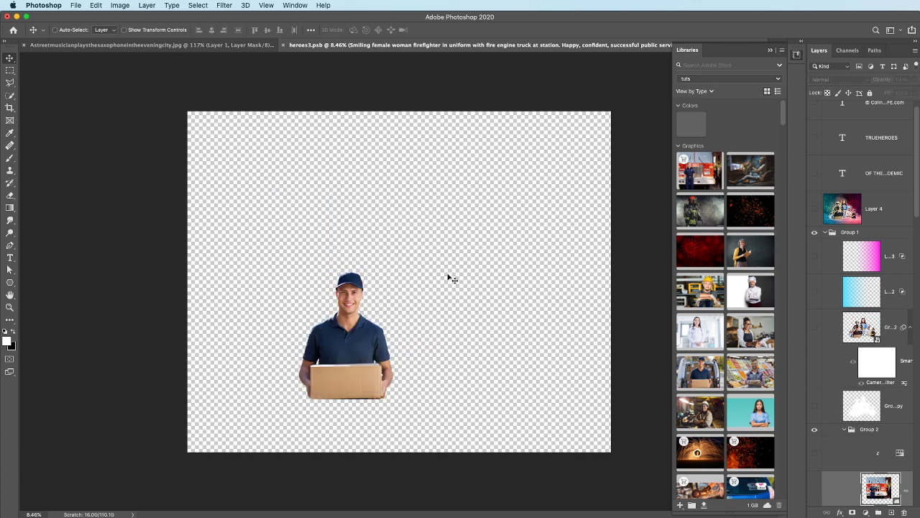
- Show the individual layers of the woman in the apron, the woman with the book, the yellow-helmet worker and the chef in Group 2
scroll(397, 305, up, 2)
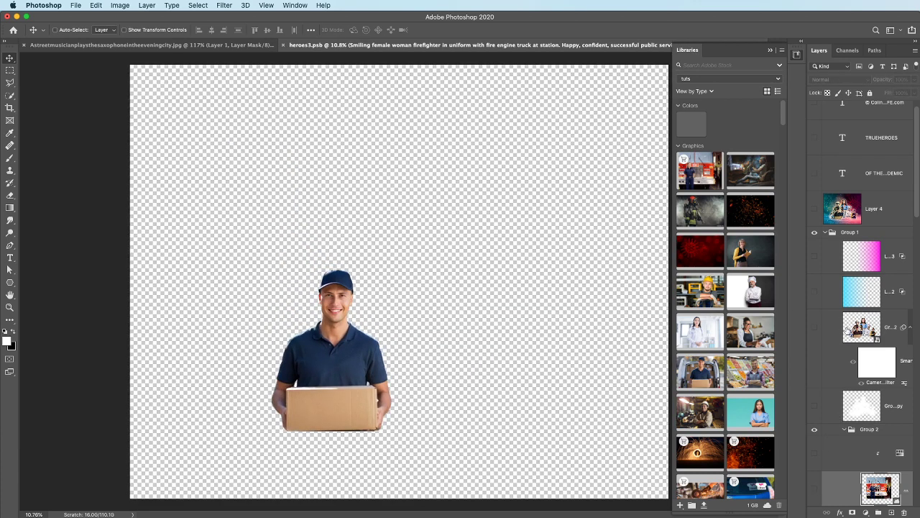
scroll(853, 332, down, 3)
scroll(853, 331, down, 5)
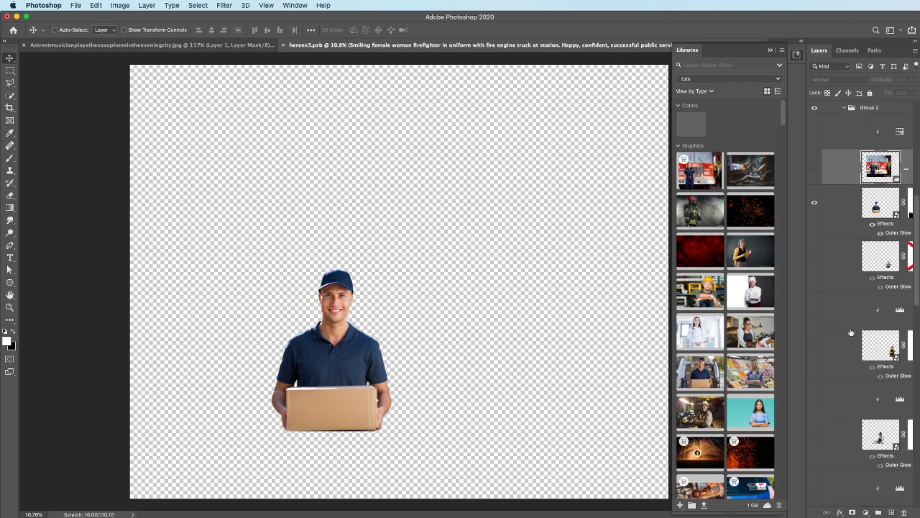
click(815, 437)
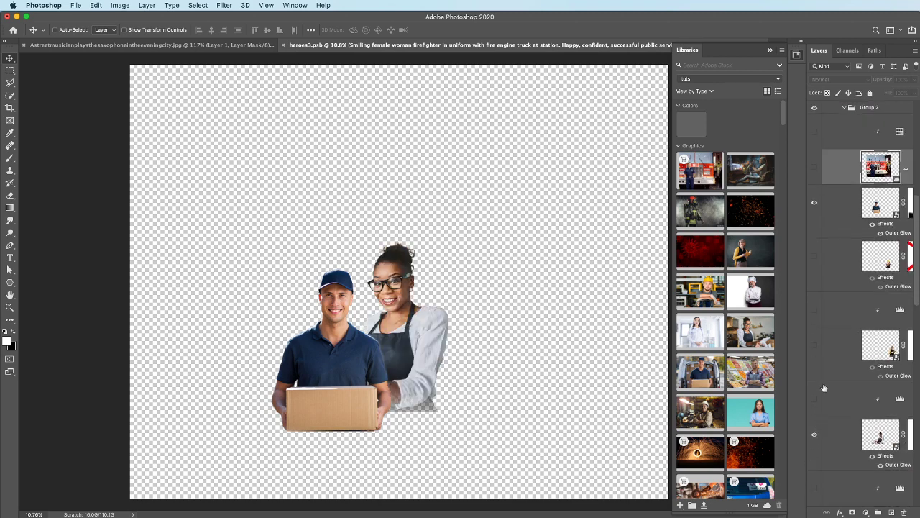
click(814, 346)
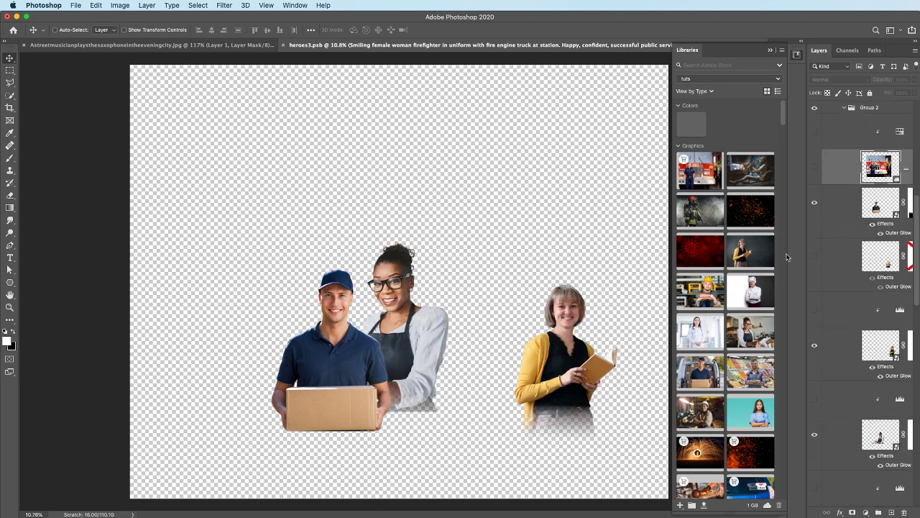
click(815, 257)
scroll(869, 375, up, 1)
scroll(867, 375, down, 8)
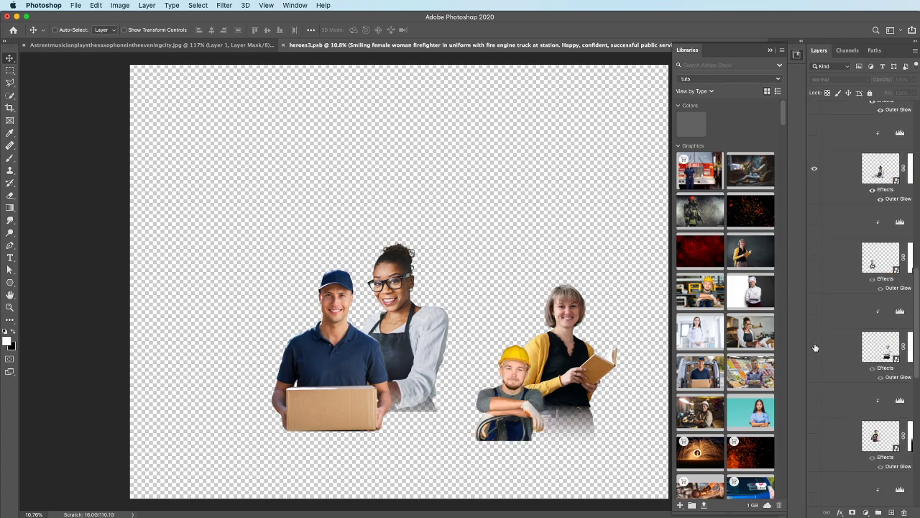
click(814, 348)
scroll(816, 374, down, 4)
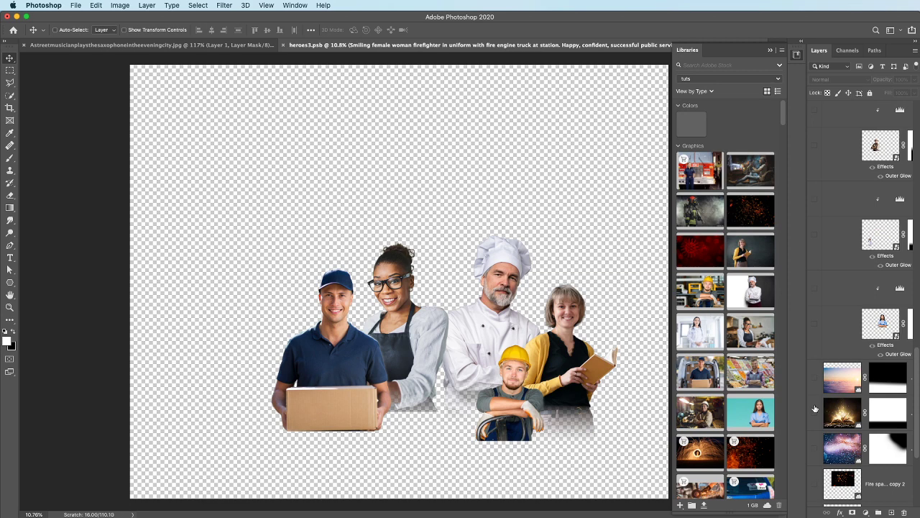
- Show the smart object of the combined people with its Camera Raw filter above Group 2
scroll(834, 373, up, 8)
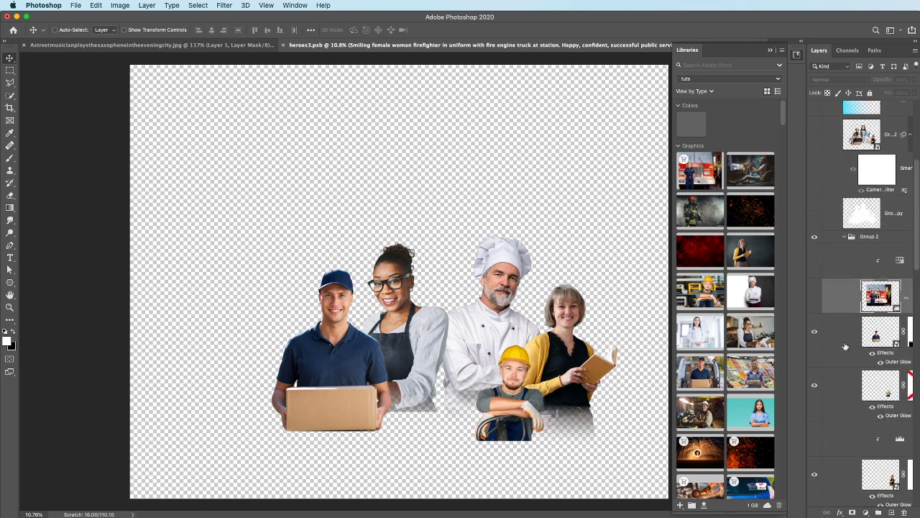
scroll(846, 347, up, 1)
click(816, 152)
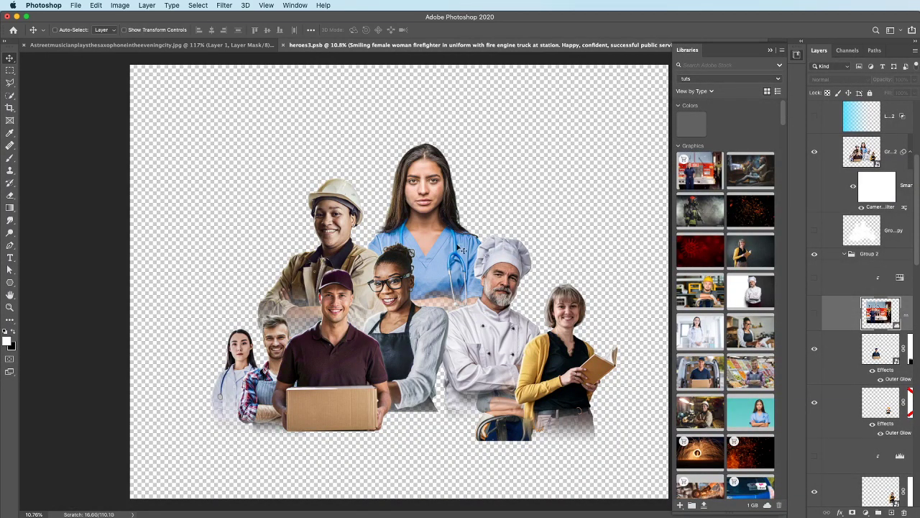
- Show the black Layer 1 and the red 3D-rendered virus layer above it, and set the virus layer's opacity to 77%
scroll(850, 279, down, 6)
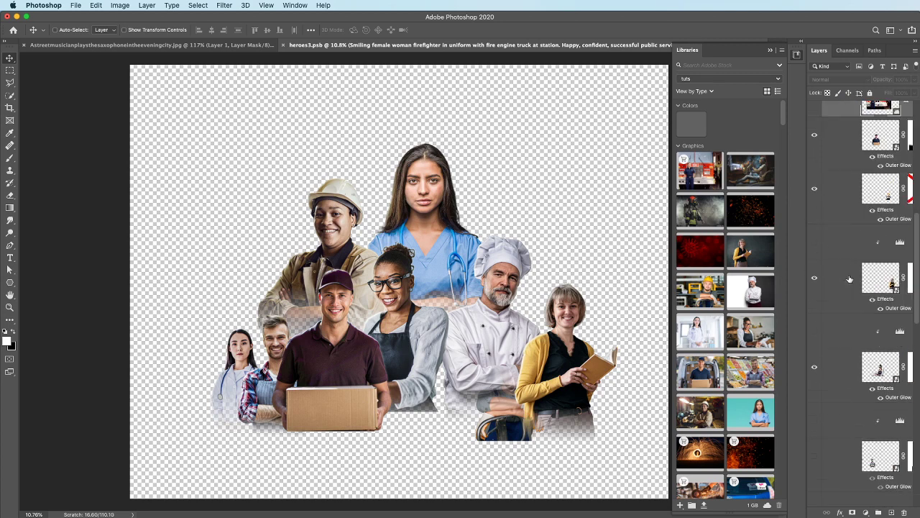
scroll(849, 279, down, 8)
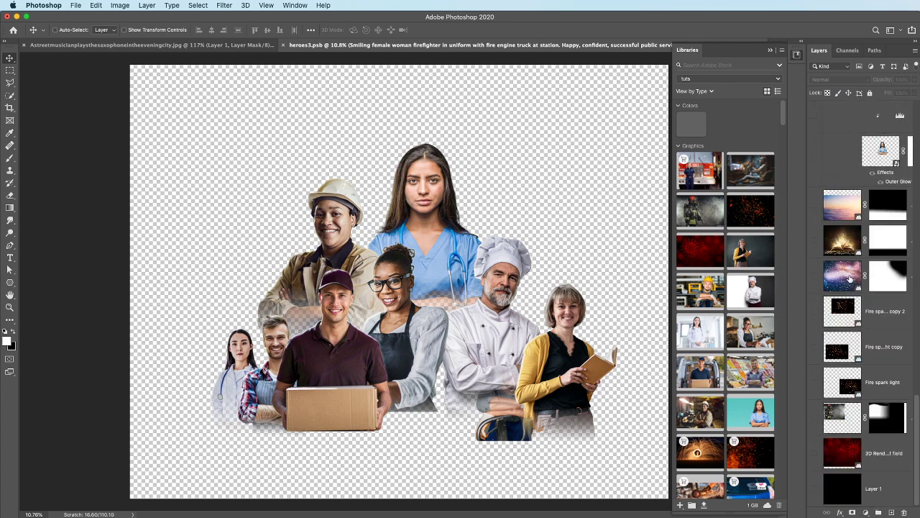
click(815, 489)
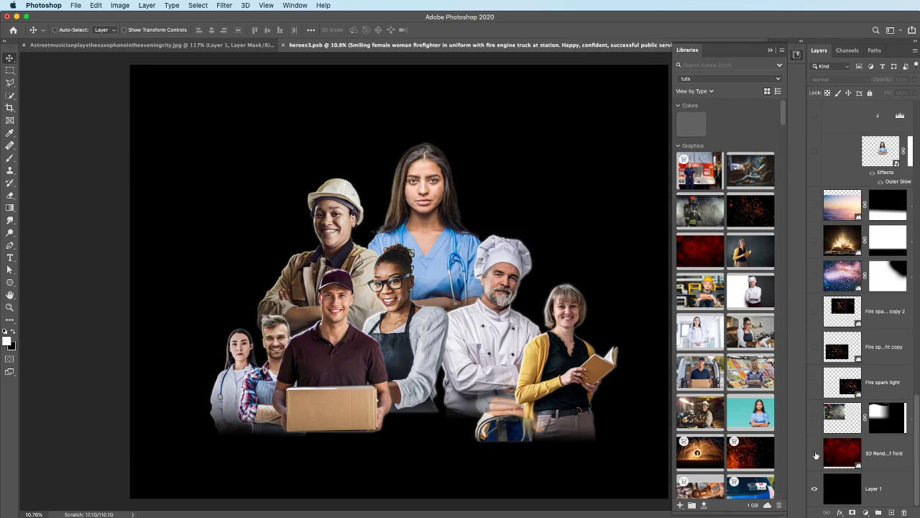
click(815, 453)
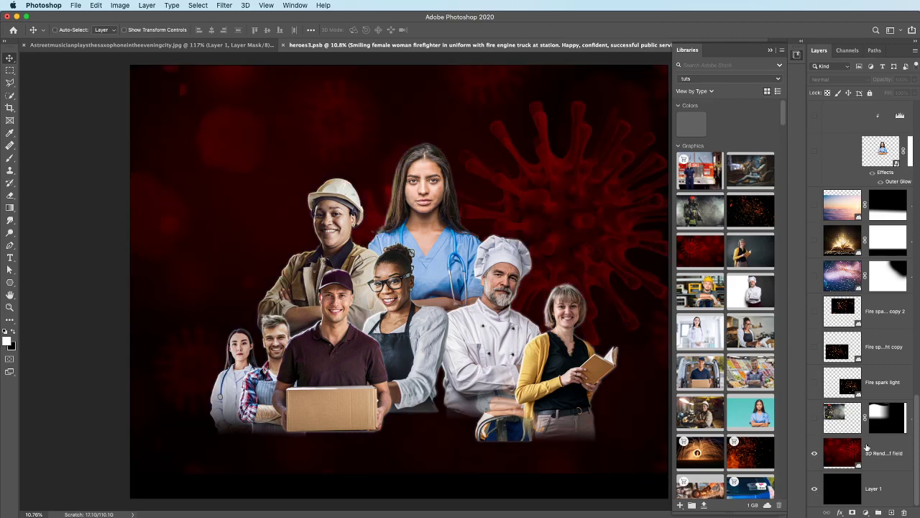
click(852, 450)
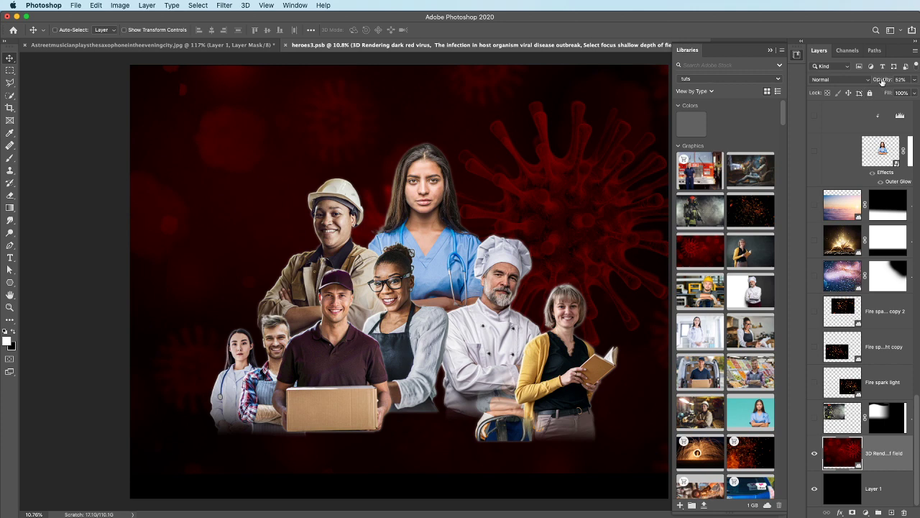
drag(883, 82, 902, 82)
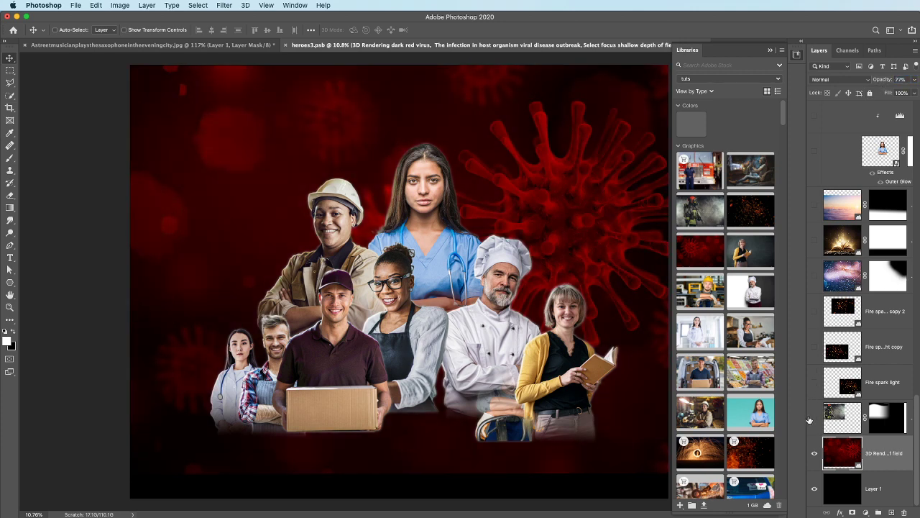
- Show and select the masked firefighter layer above the virus background, and show the three Fire spark light layers
click(817, 418)
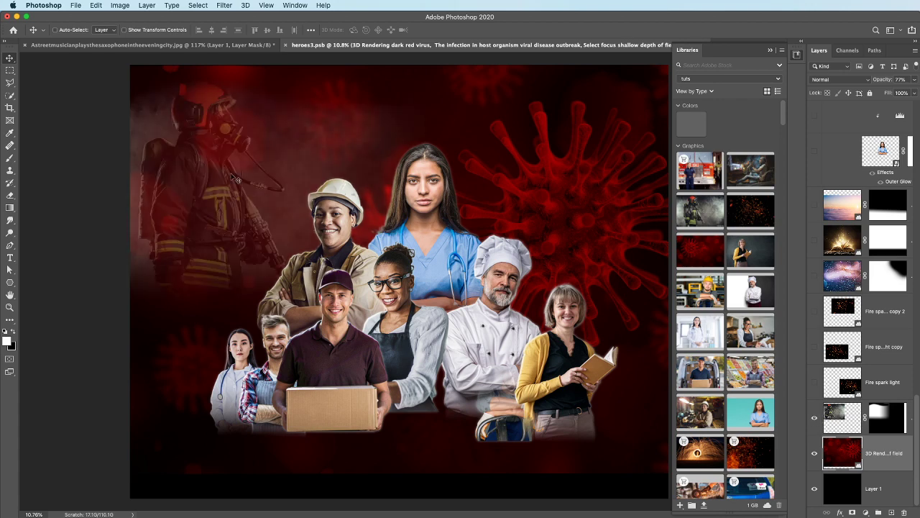
click(839, 415)
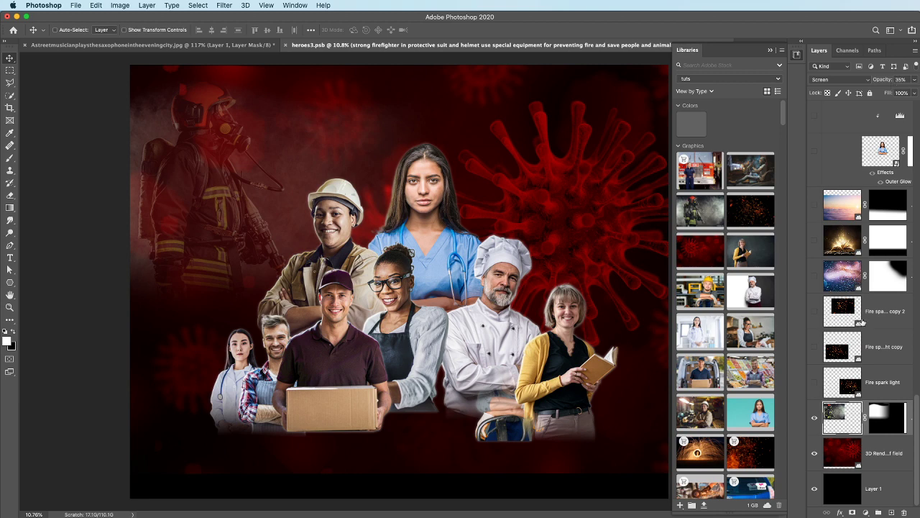
click(815, 382)
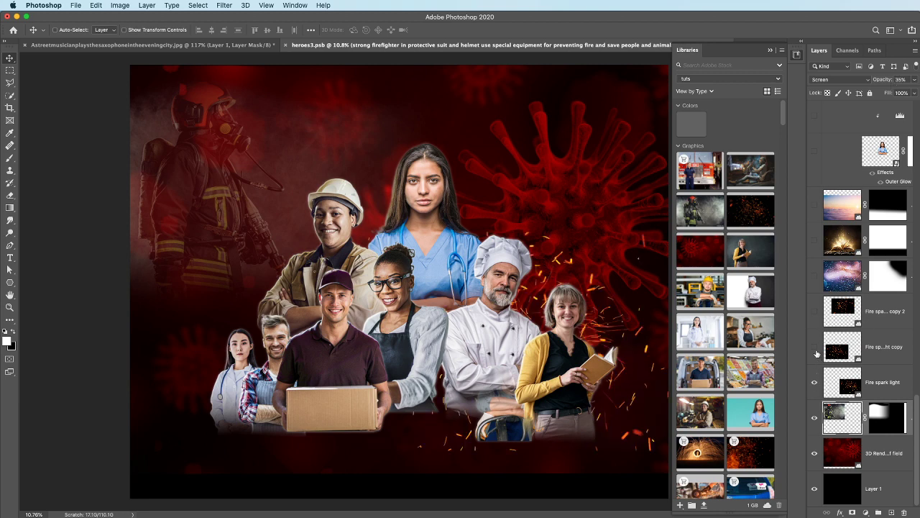
click(815, 349)
click(814, 311)
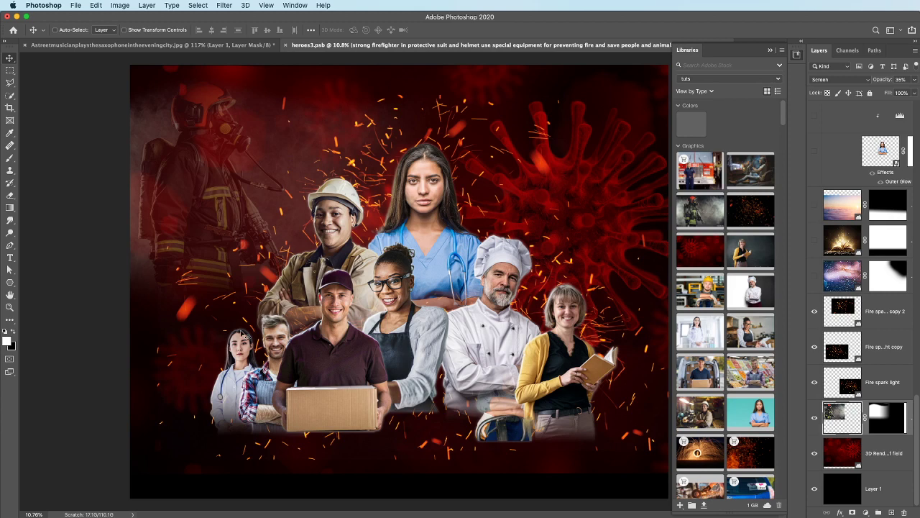
- Show the masked galaxy, glowing book and sunset cloud layers above the fire sparks
click(815, 276)
click(814, 240)
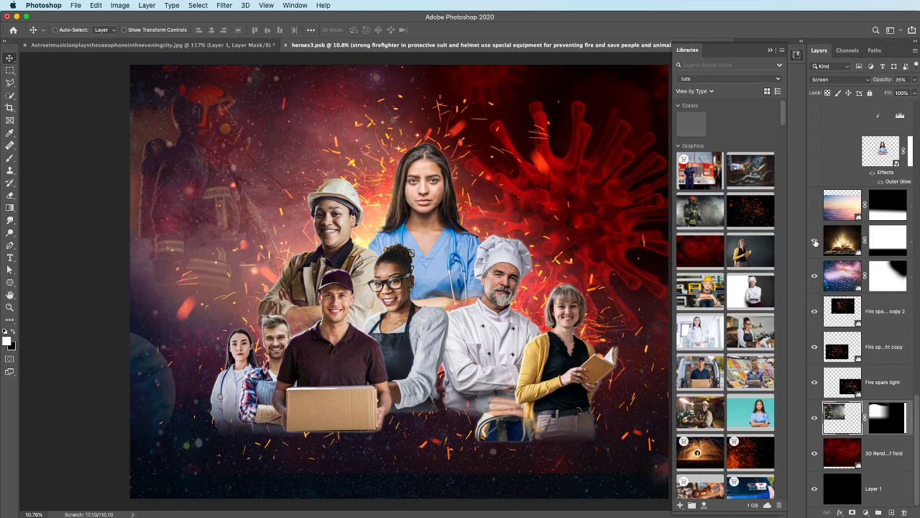
scroll(825, 240, up, 1)
click(814, 216)
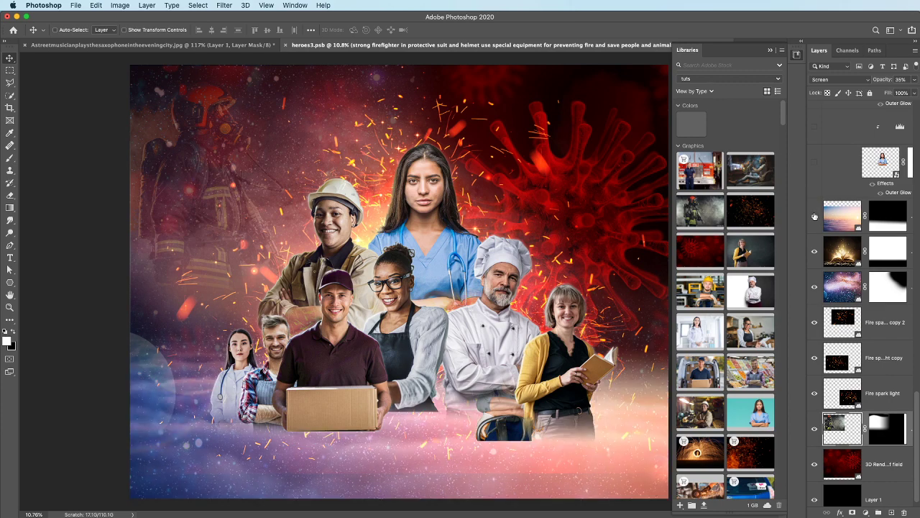
- Show the white glow layer between Group 2 and the combined people, and set its opacity to 73%
scroll(826, 231, up, 10)
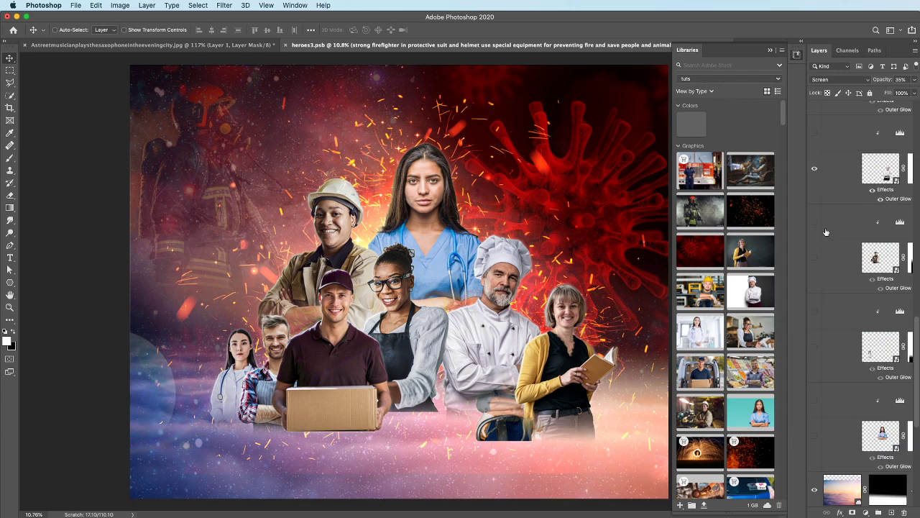
scroll(827, 231, up, 10)
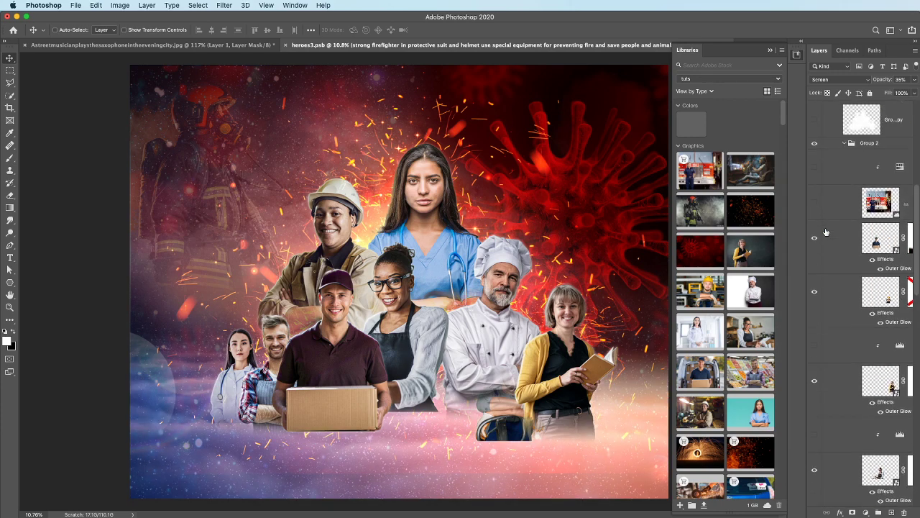
click(814, 233)
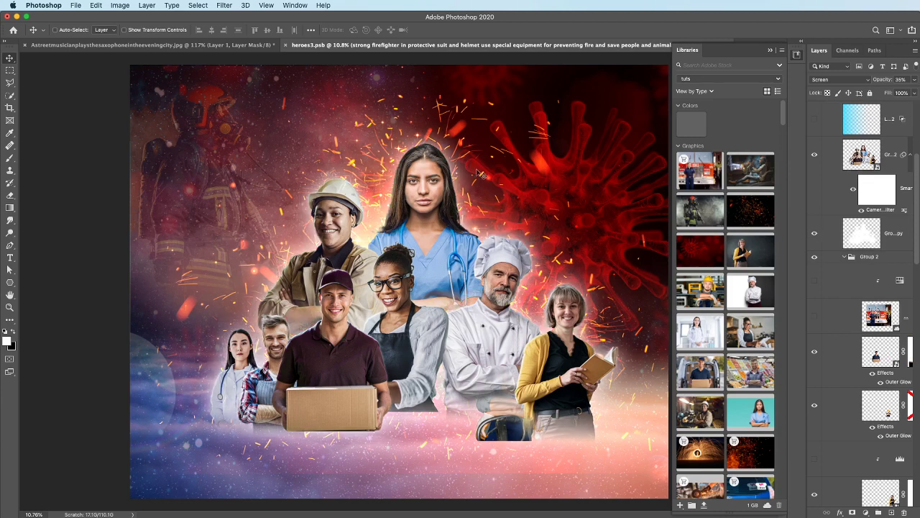
drag(885, 81, 873, 82)
click(875, 229)
click(885, 81)
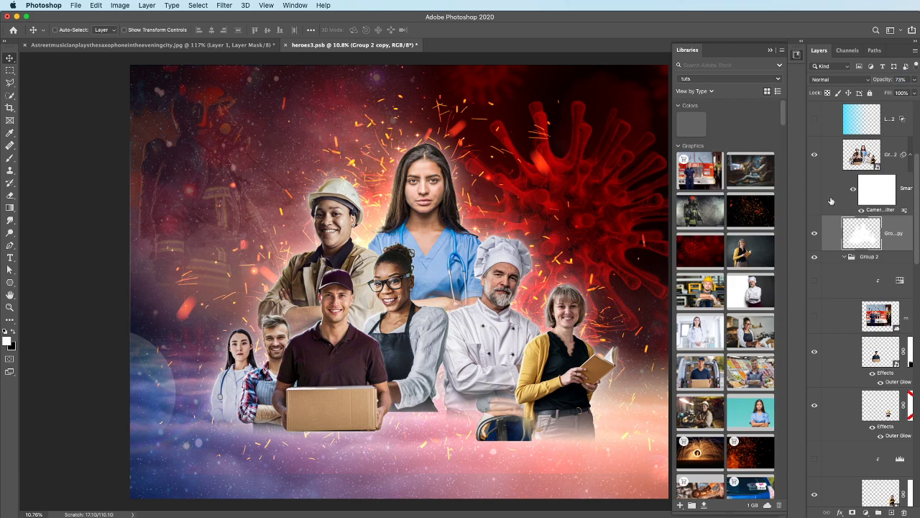
- Show and select the cyan gradient Layer 2 and the magenta gradient Layer 3 to display their blend modes and opacities
scroll(827, 192, up, 3)
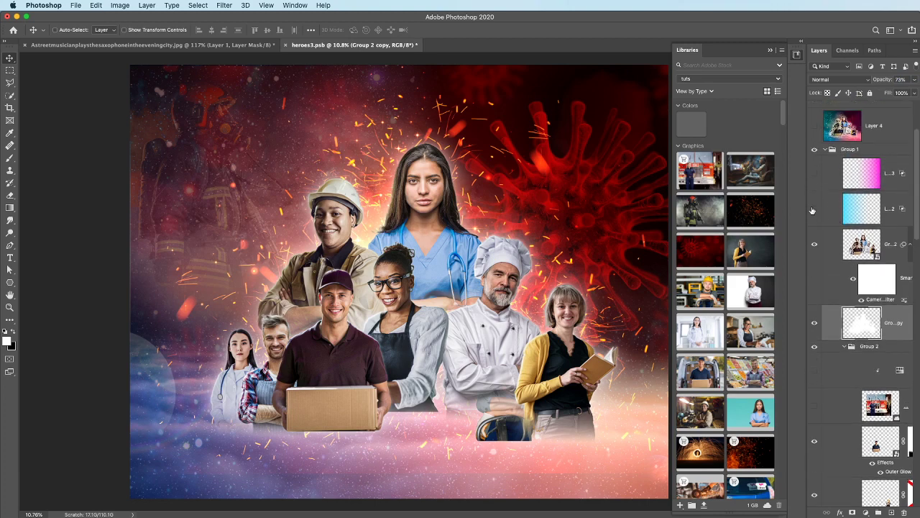
click(815, 209)
click(871, 210)
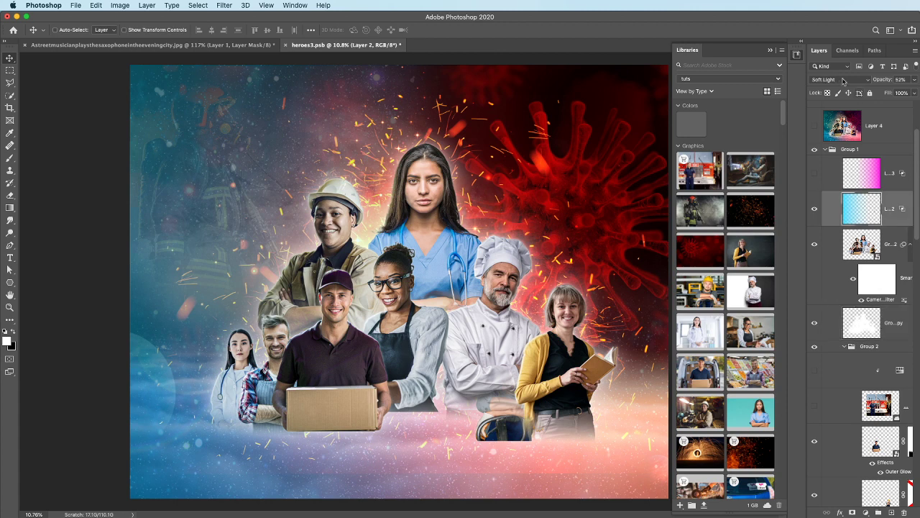
click(816, 173)
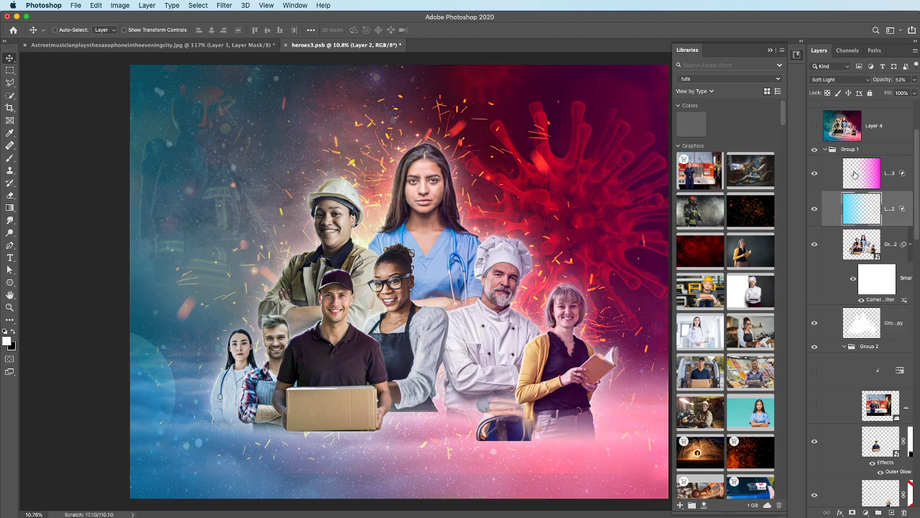
click(862, 174)
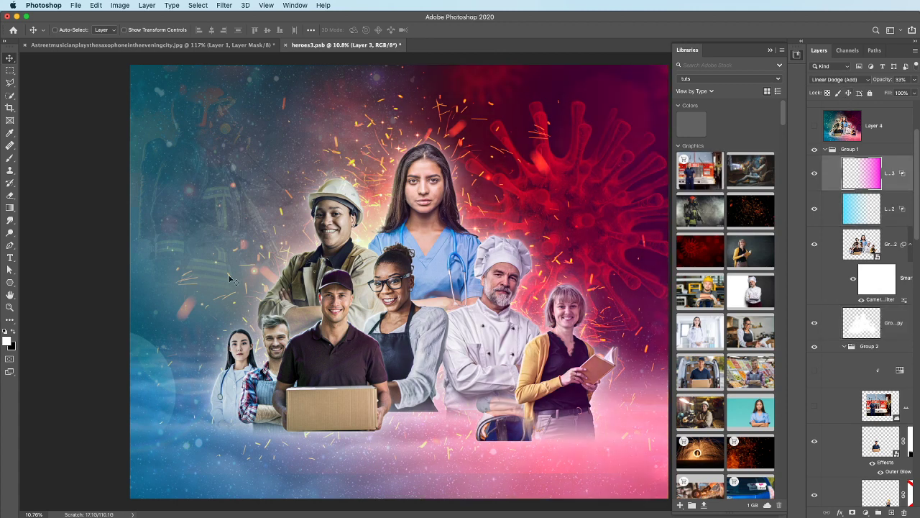
- Compare the composite with and without the color-graded Layer 4, and look through the layer stack beneath it
scroll(850, 194, up, 3)
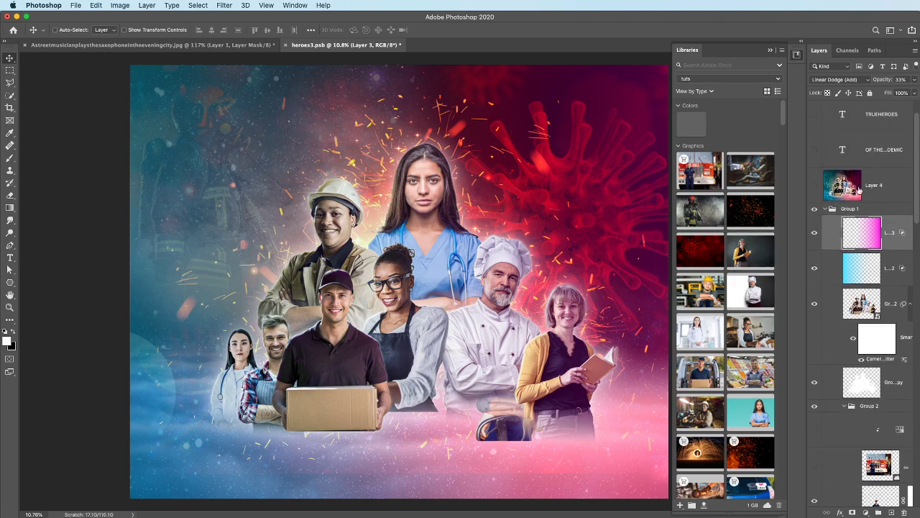
click(816, 187)
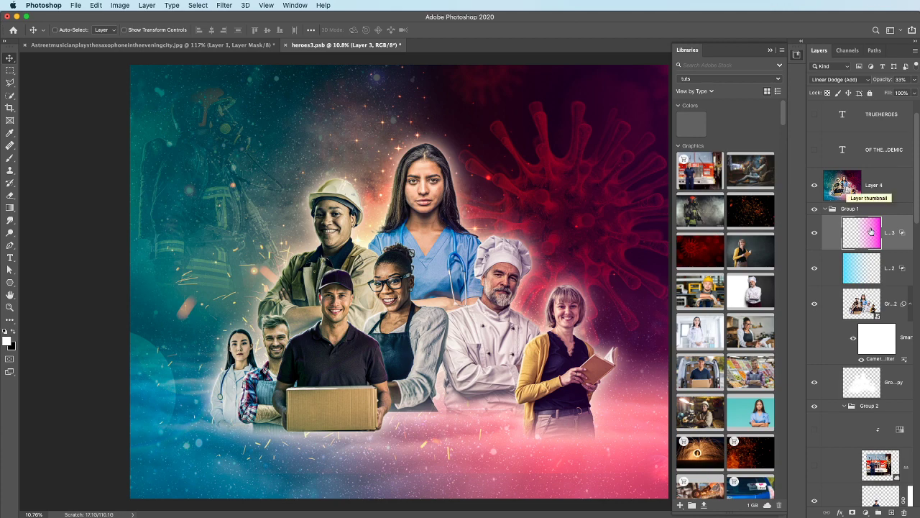
click(815, 186)
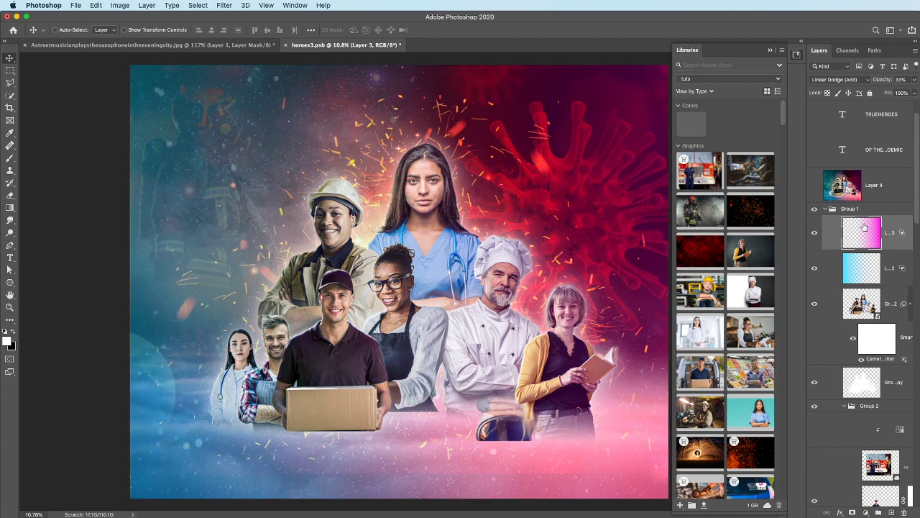
scroll(856, 230, down, 10)
scroll(836, 324, down, 20)
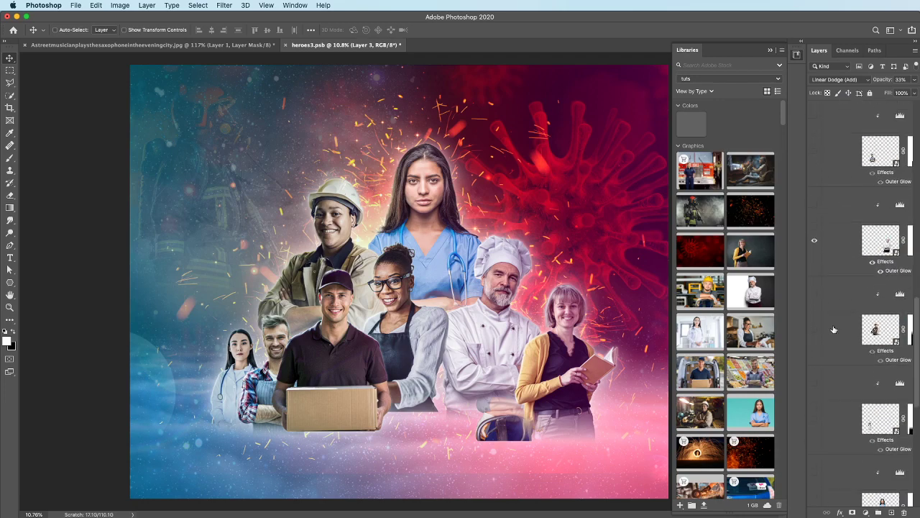
scroll(835, 323, up, 12)
scroll(835, 324, up, 10)
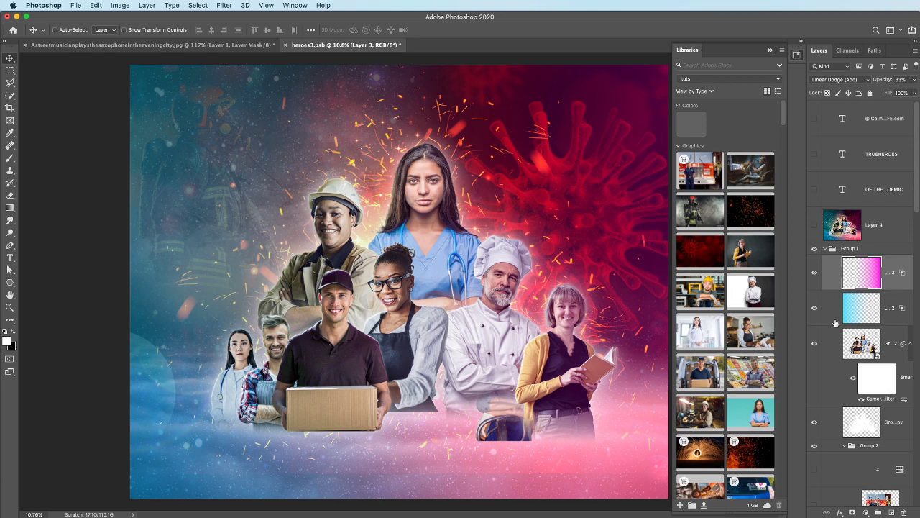
- Stamp all visible layers into a new layer and move it out of Group 1, directly below Layer 4
key(super)
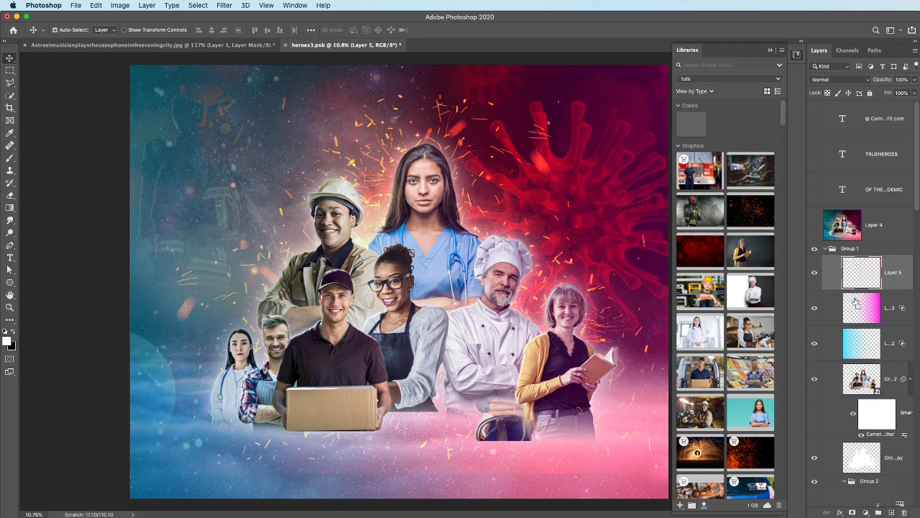
key(super+alt+shift+e)
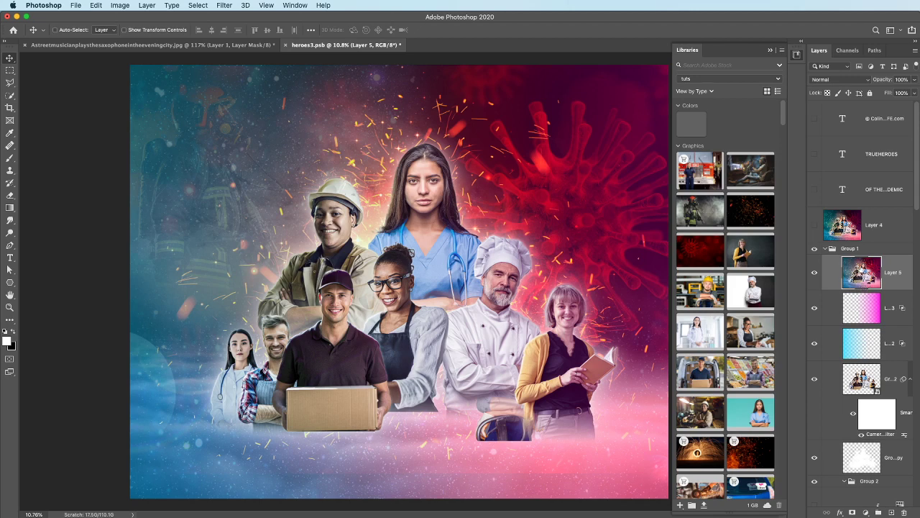
drag(861, 270, 853, 244)
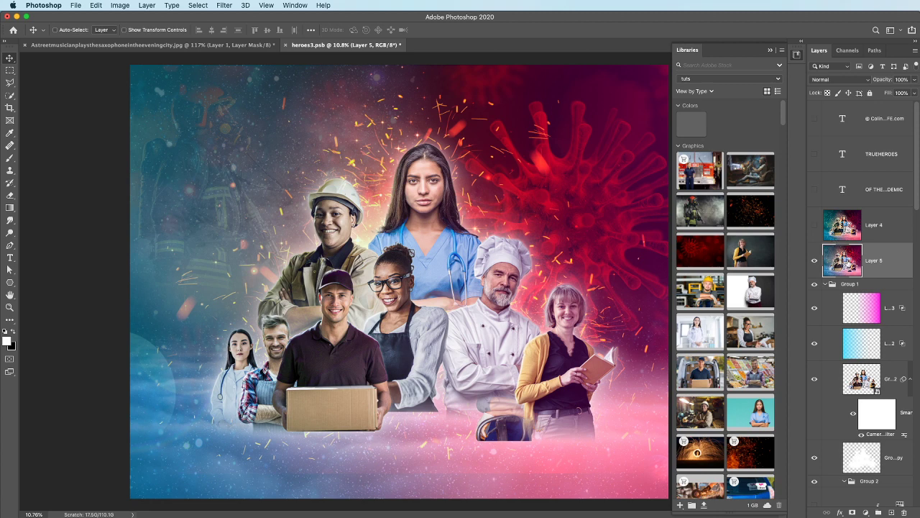
- Show the color-graded Layer 4 and the three text layers above it, including TRUEHEROES
click(222, 5)
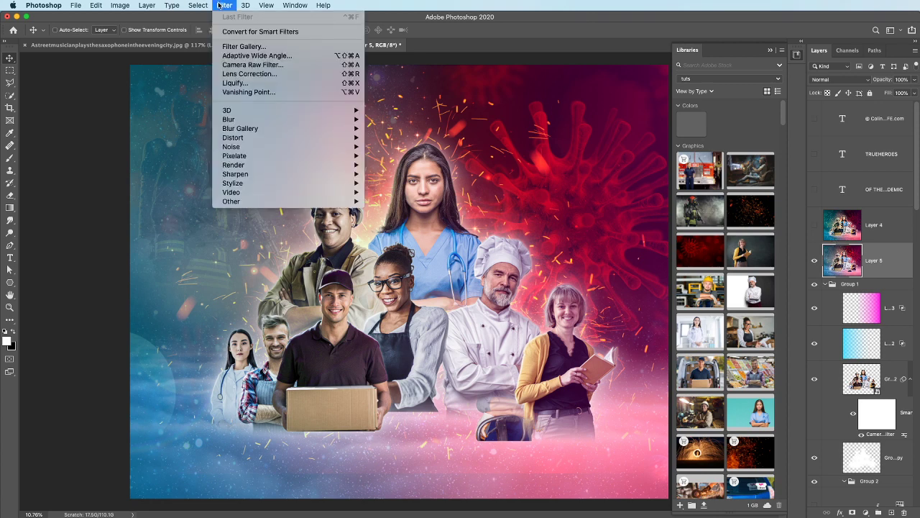
click(233, 69)
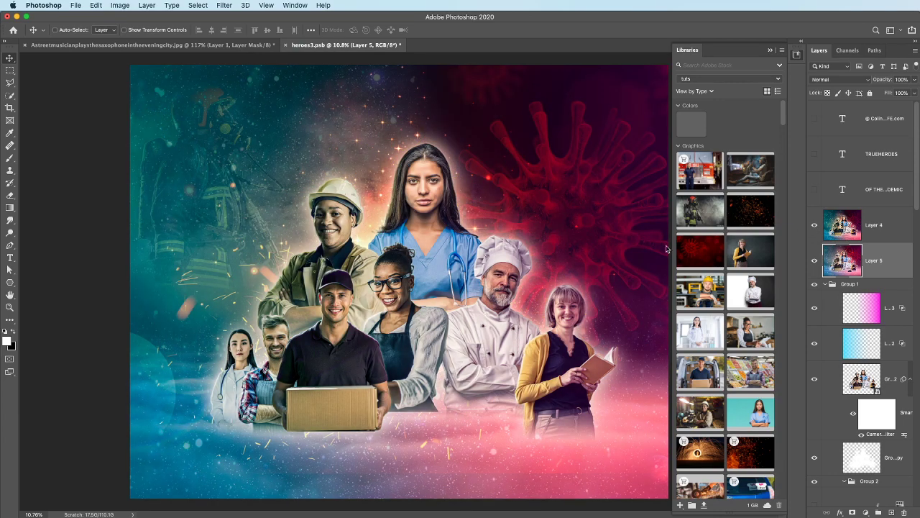
drag(815, 119, 815, 190)
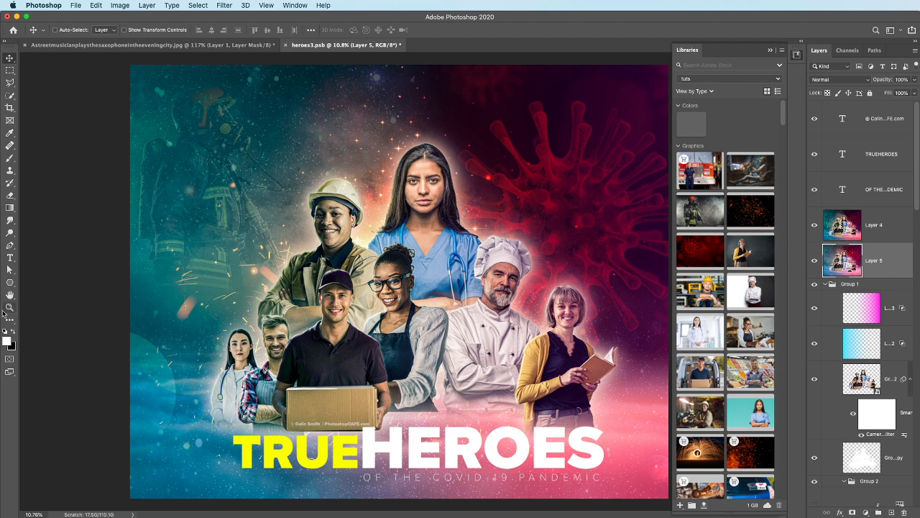
- Add a white text layer reading "livestreamPSC1" over the faded firefighter, using Proxima Nova Black
click(10, 258)
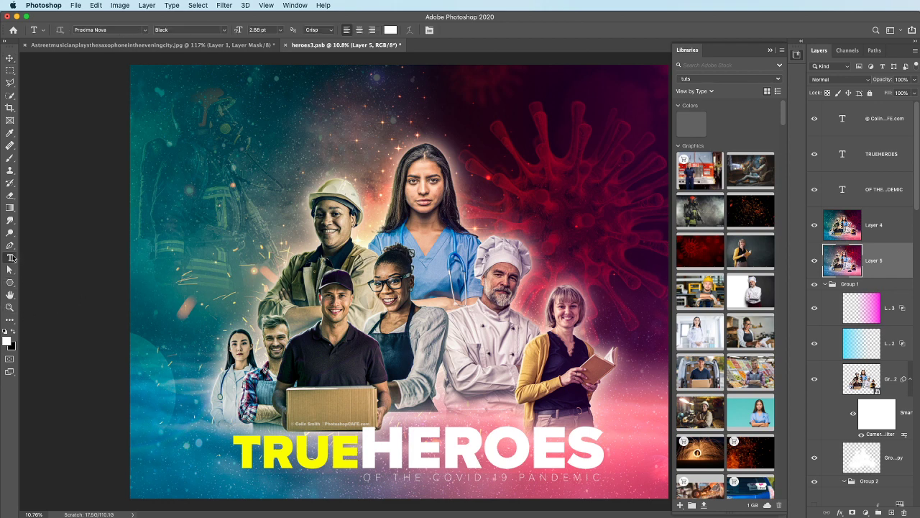
click(205, 118)
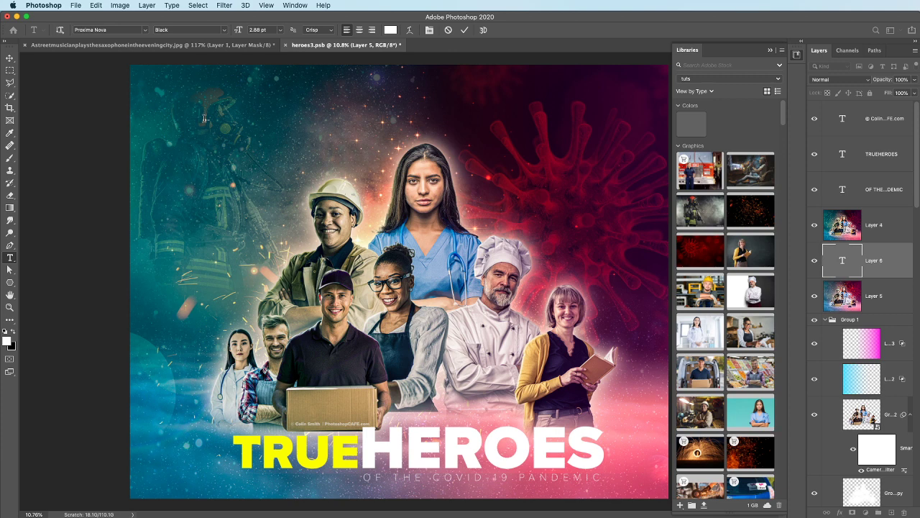
click(9, 58)
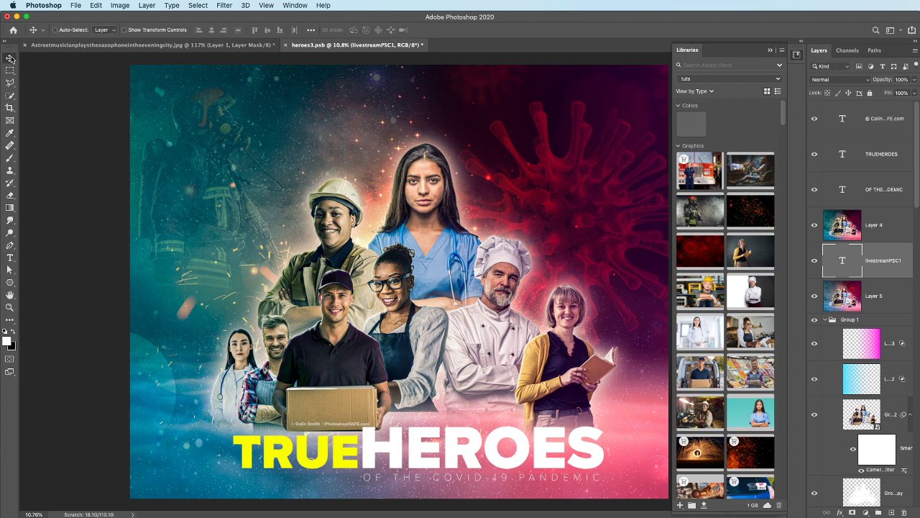
- Scale up the livestreamPSC1 text proportionally until it spans well over half of the canvas width
key(super+t)
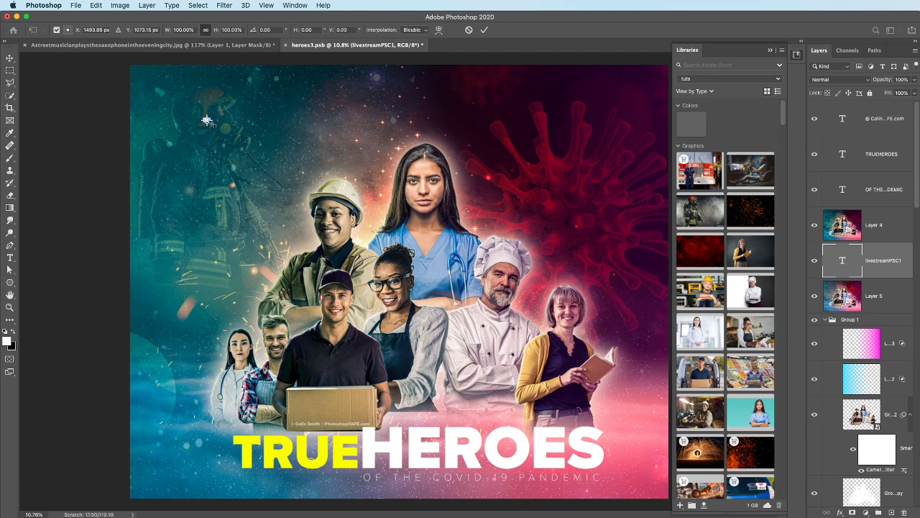
drag(207, 120, 383, 168)
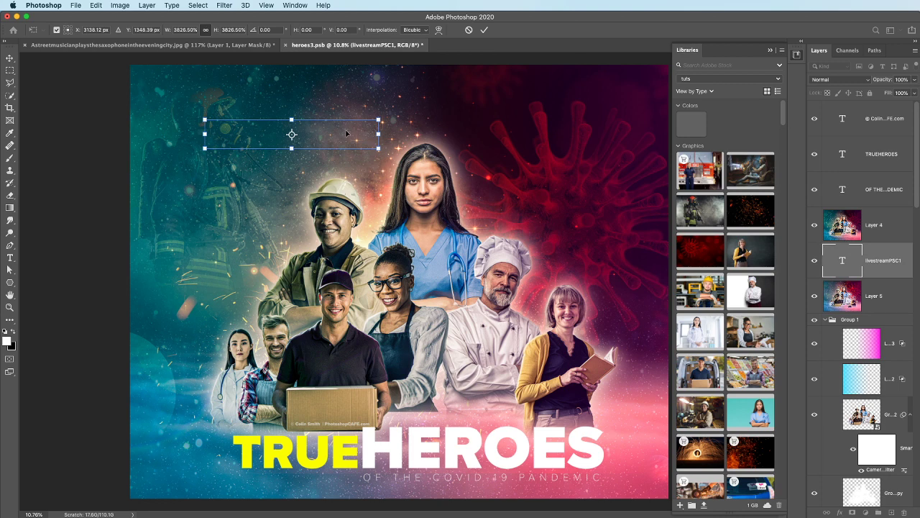
drag(379, 148, 543, 176)
key(Return)
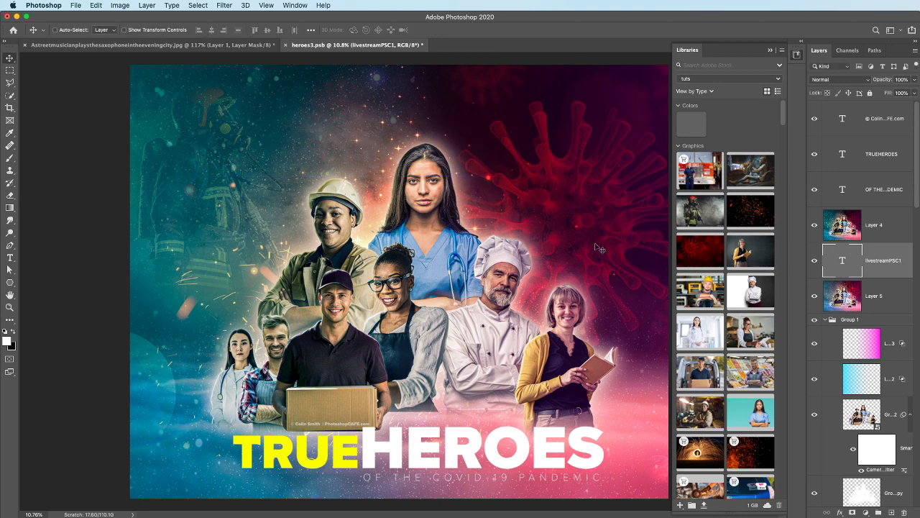
- Bring the livestreamPSC1 layer to the top of the stack and position its text above the people in the image's upper-left area
drag(870, 259, 850, 103)
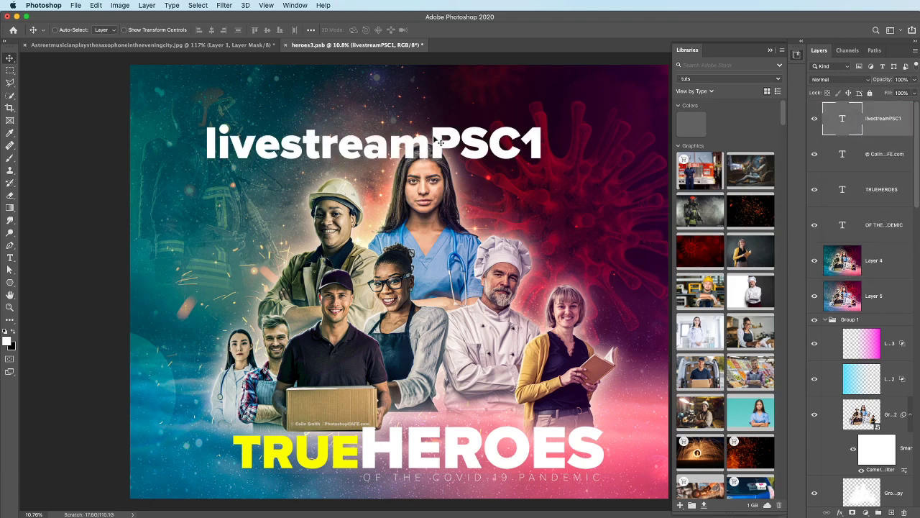
drag(440, 142, 386, 109)
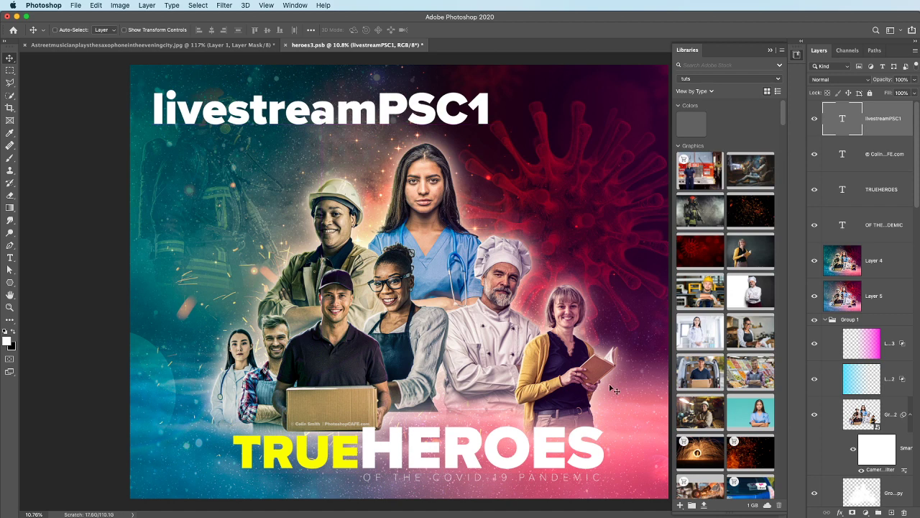